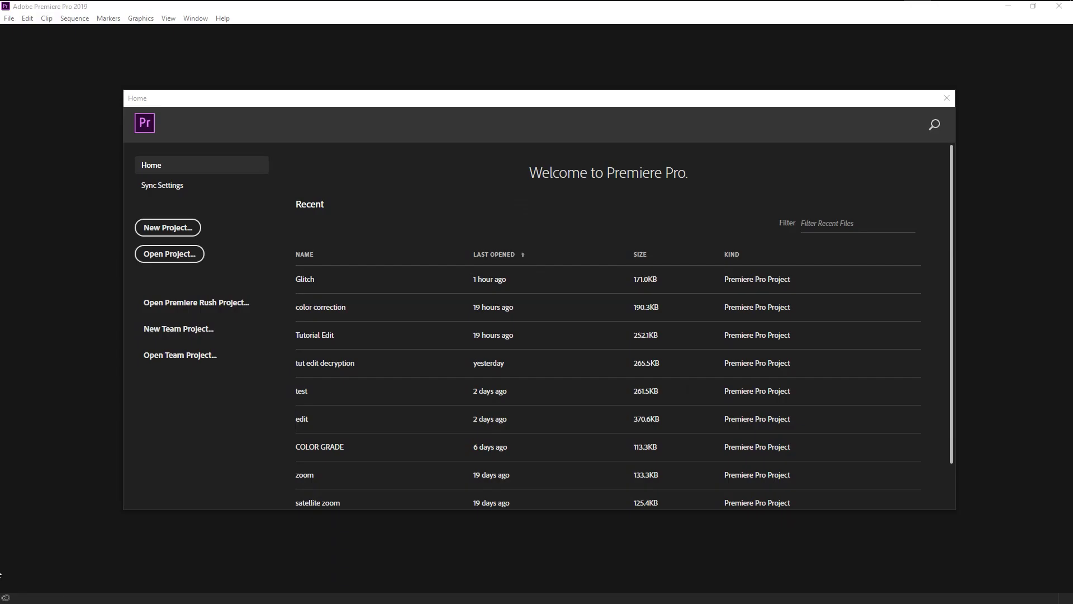
Step: Create the 'glitch effect' project and import the fire-dancer video clip
{"action": "left_click", "coordinate": [168, 227]}
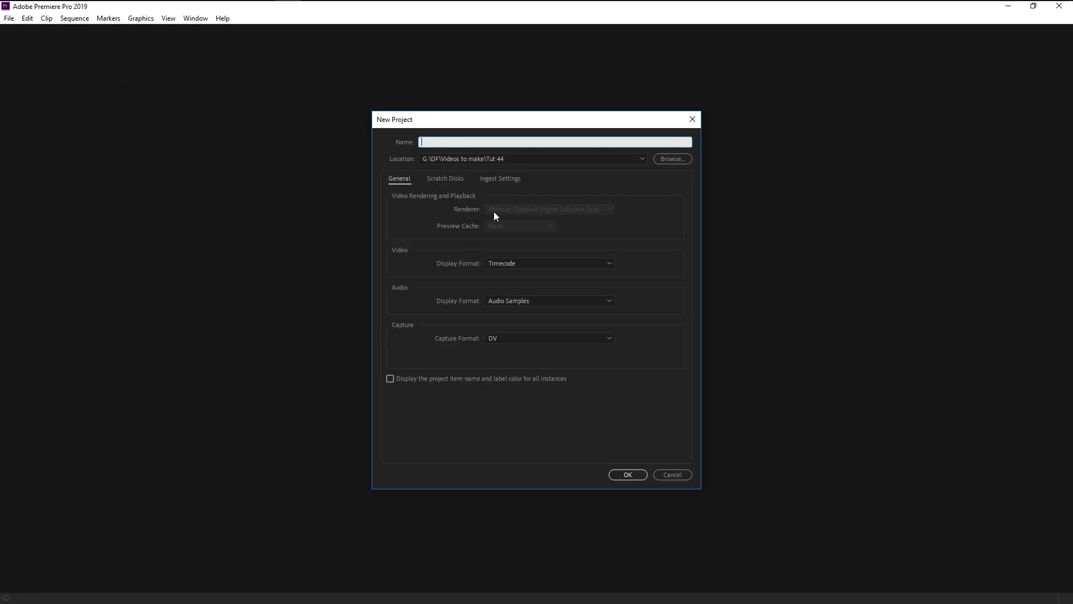
{"action": "type", "text": "glitch effe"}
{"action": "type", "text": "ct"}
{"action": "key", "text": "Return"}
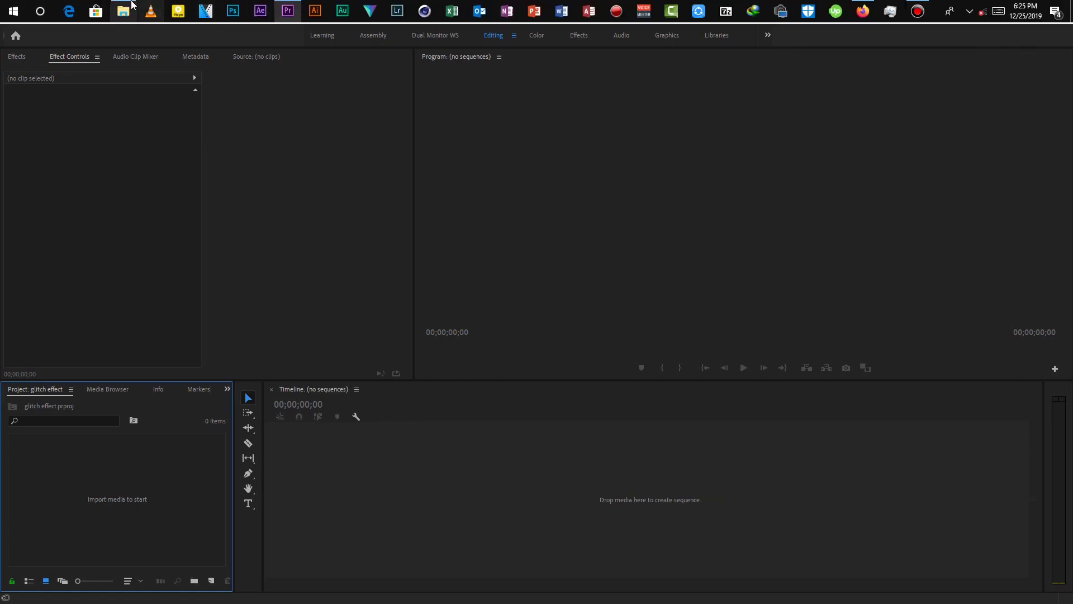
{"action": "left_click", "coordinate": [128, 9]}
{"action": "mouse_move", "coordinate": [447, 180]}
{"action": "left_mouse_down"}
{"action": "mouse_move", "coordinate": [162, 507]}
{"action": "mouse_move", "coordinate": [174, 490]}
{"action": "left_mouse_up"}
{"action": "left_click", "coordinate": [705, 109]}
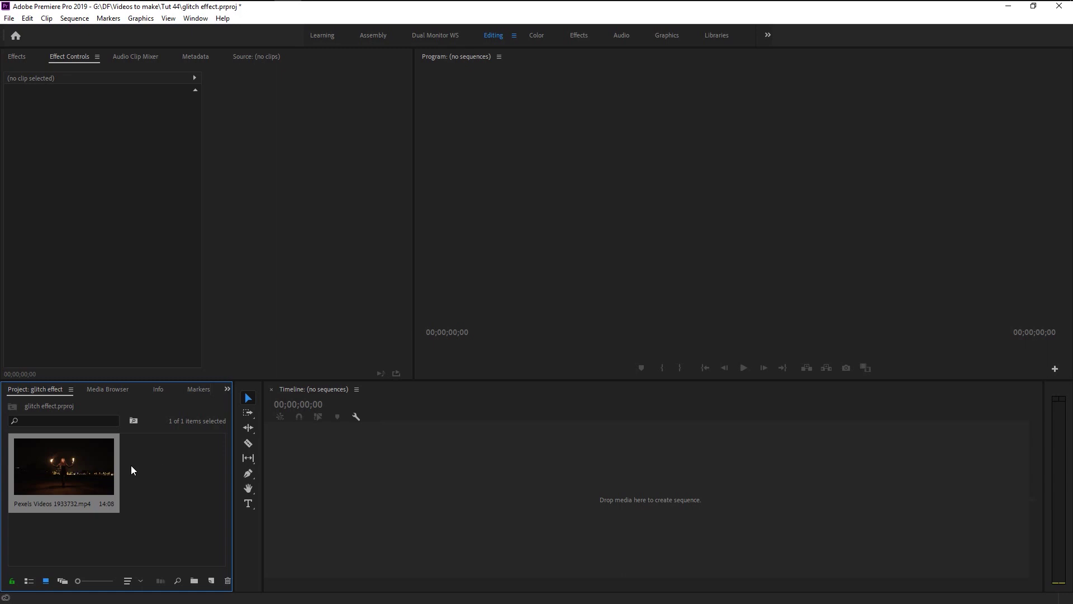
Step: Build a sequence from the fire-dancer clip, preview it, and hide its V1 video
{"action": "left_click_drag", "start_coordinate": [100, 468], "coordinate": [418, 494]}
{"action": "left_click_drag", "start_coordinate": [424, 496], "coordinate": [424, 496]}
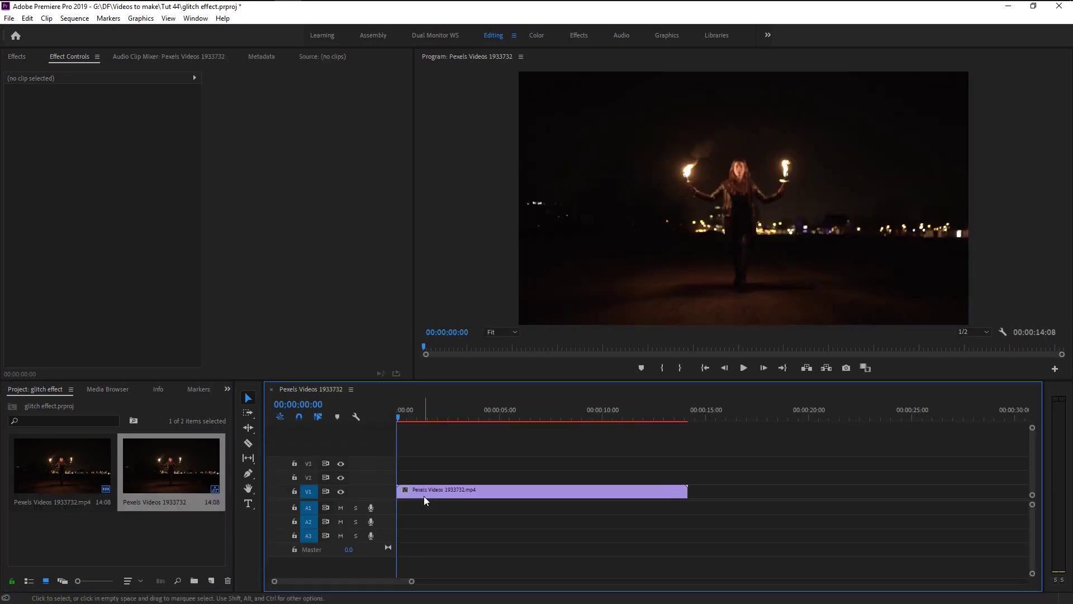
{"action": "key", "text": "backslash"}
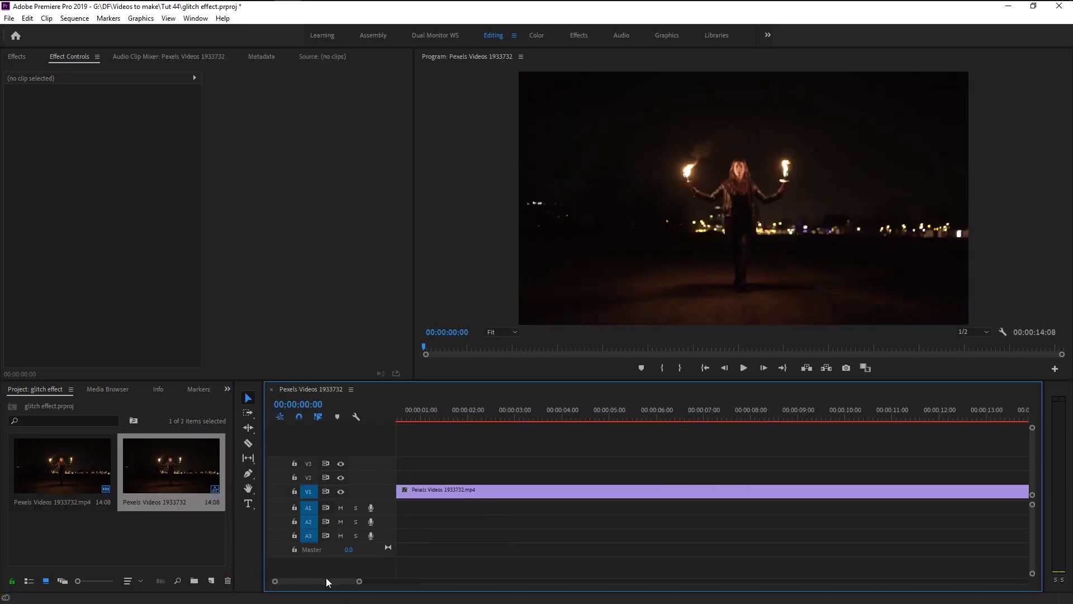
{"action": "key", "text": "space"}
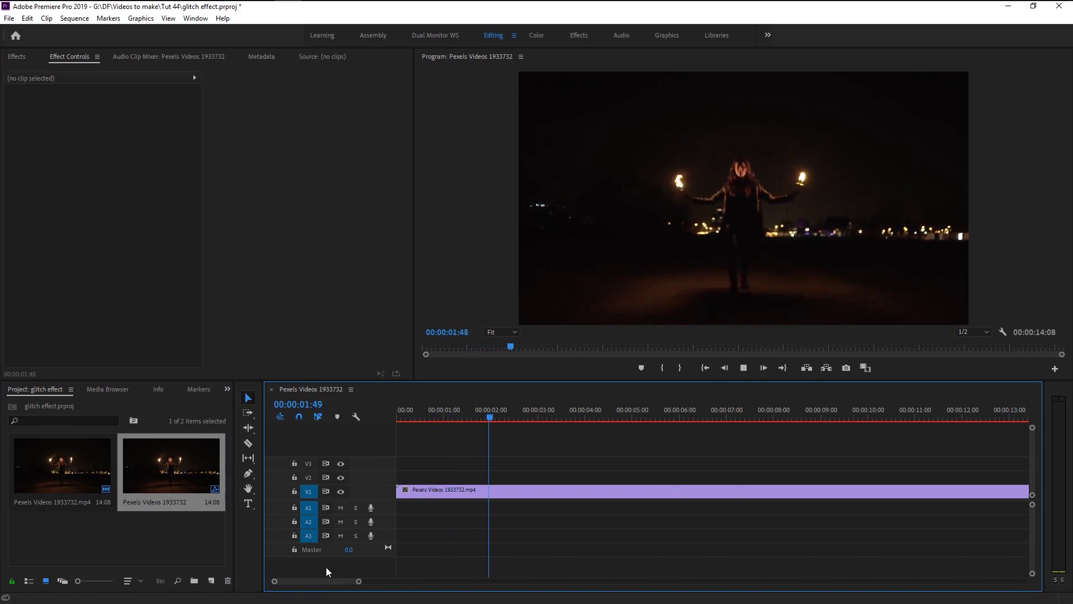
{"action": "key", "text": "space"}
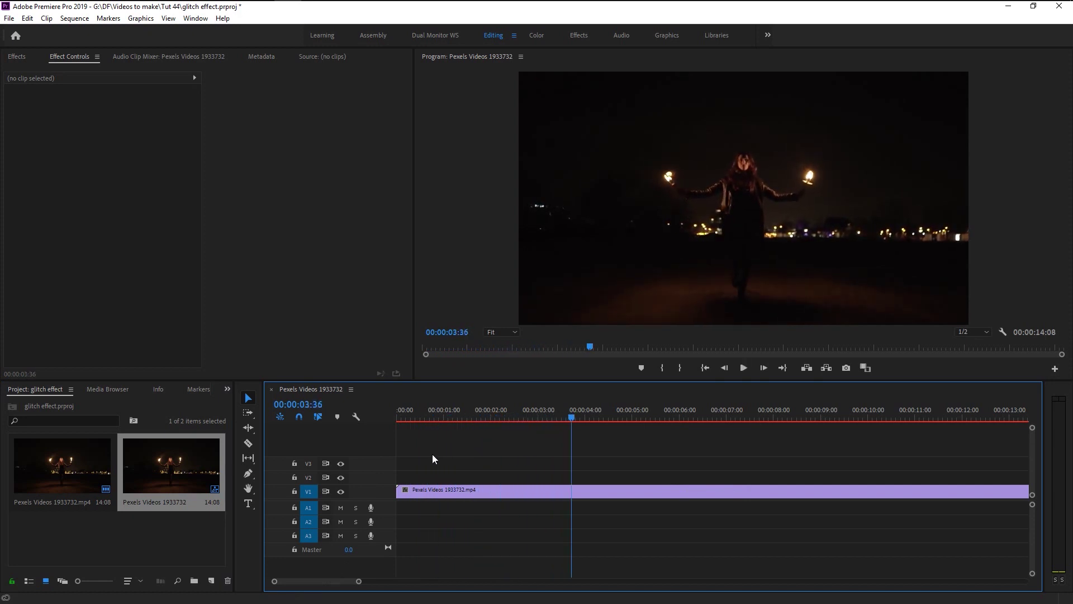
{"action": "key", "text": "Home"}
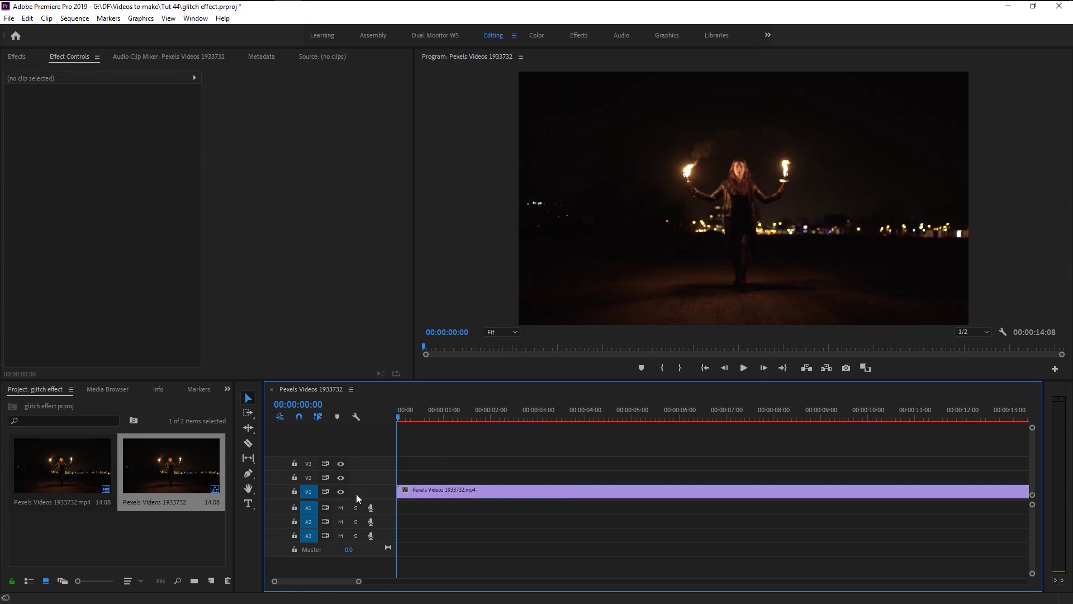
{"action": "left_click", "coordinate": [340, 491]}
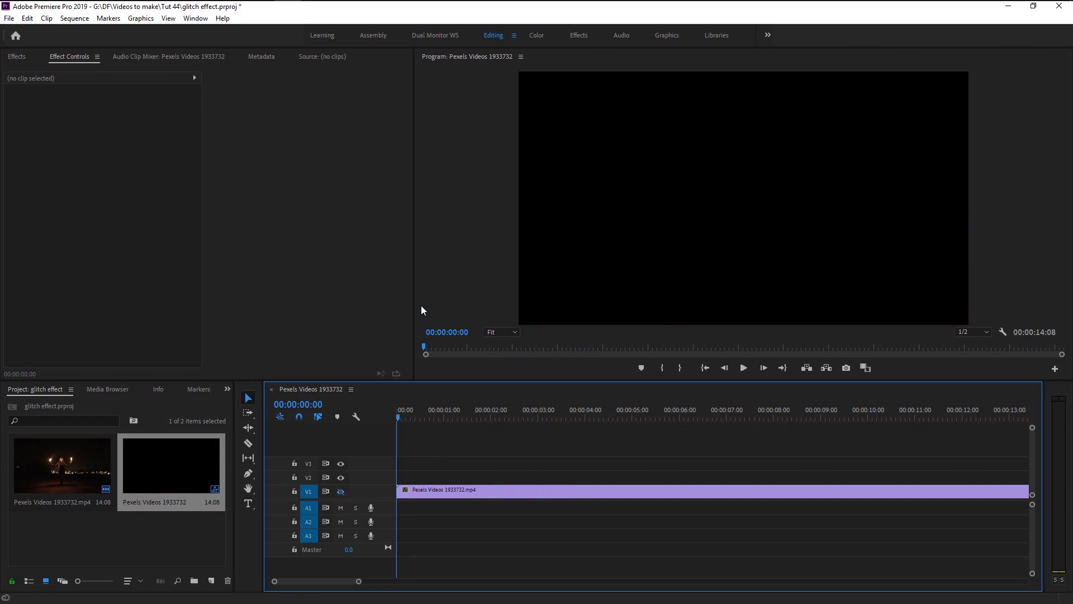
{"action": "left_click_drag", "start_coordinate": [414, 303], "coordinate": [312, 295]}
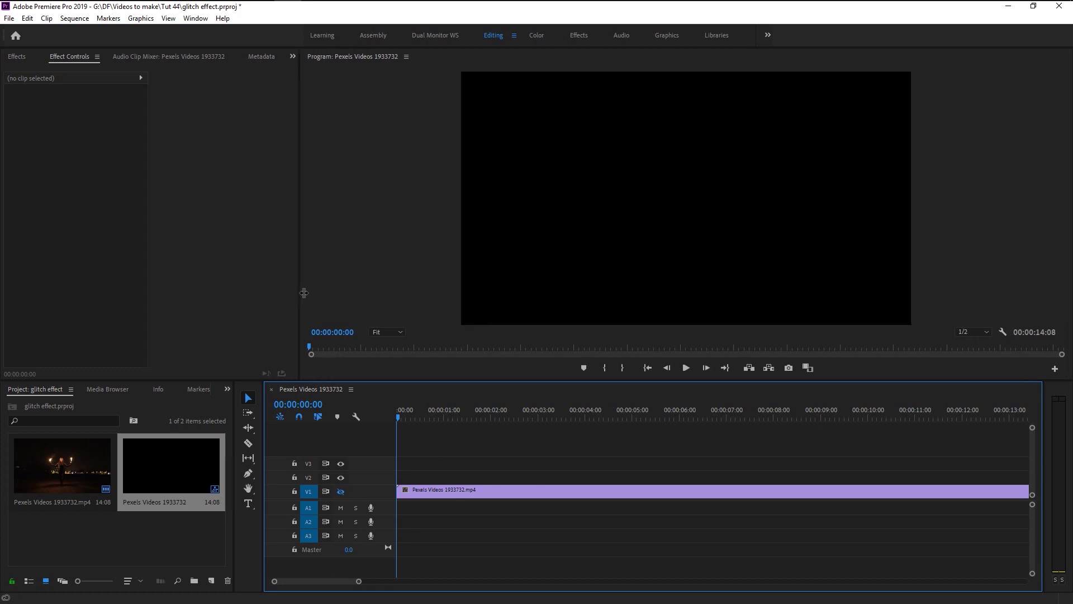
Step: Add a GLITCH text title on the frame with the Type tool
{"action": "left_click", "coordinate": [249, 503]}
{"action": "left_click", "coordinate": [612, 211]}
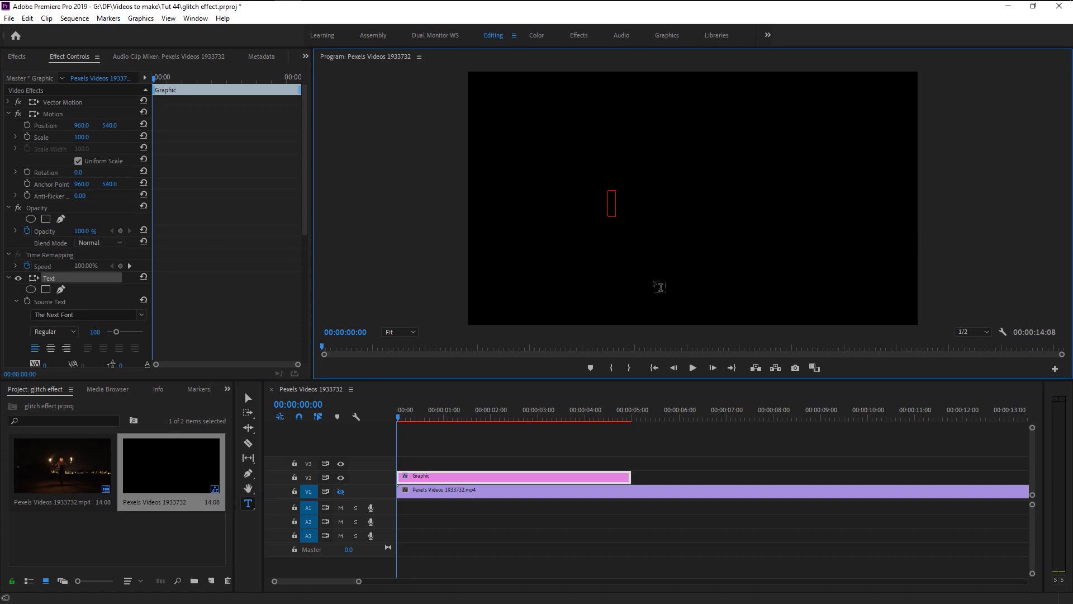
{"action": "type", "text": "G"}
{"action": "type", "text": "LITCH"}
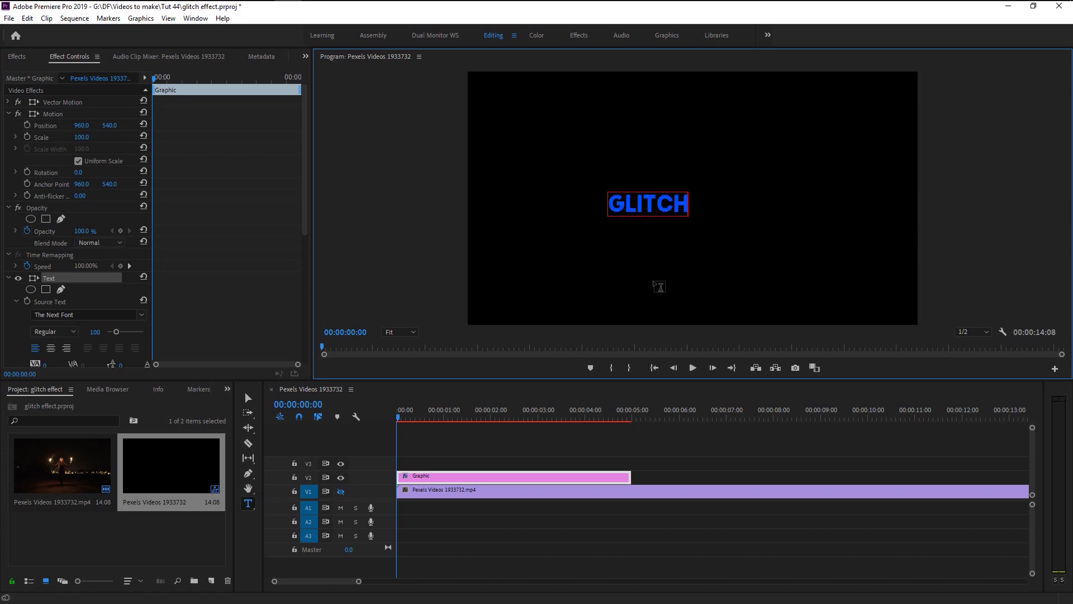
{"action": "left_click", "coordinate": [511, 491]}
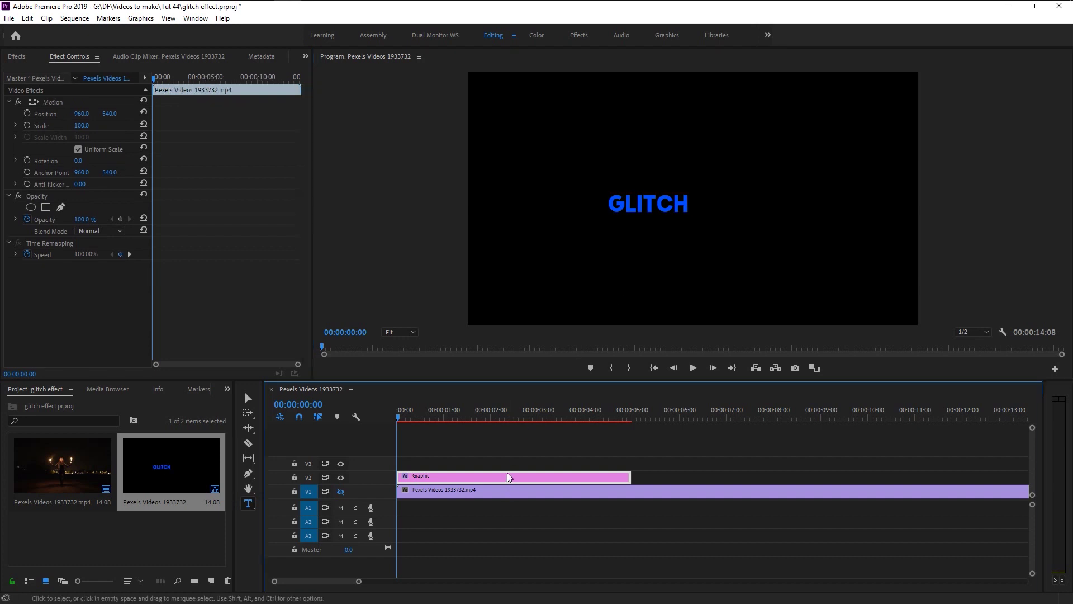
{"action": "left_click", "coordinate": [508, 477]}
{"action": "key", "text": "v"}
Step: Reposition the GLITCH text to the centre and scale it to about 204
{"action": "left_click_drag", "start_coordinate": [653, 210], "coordinate": [690, 209]}
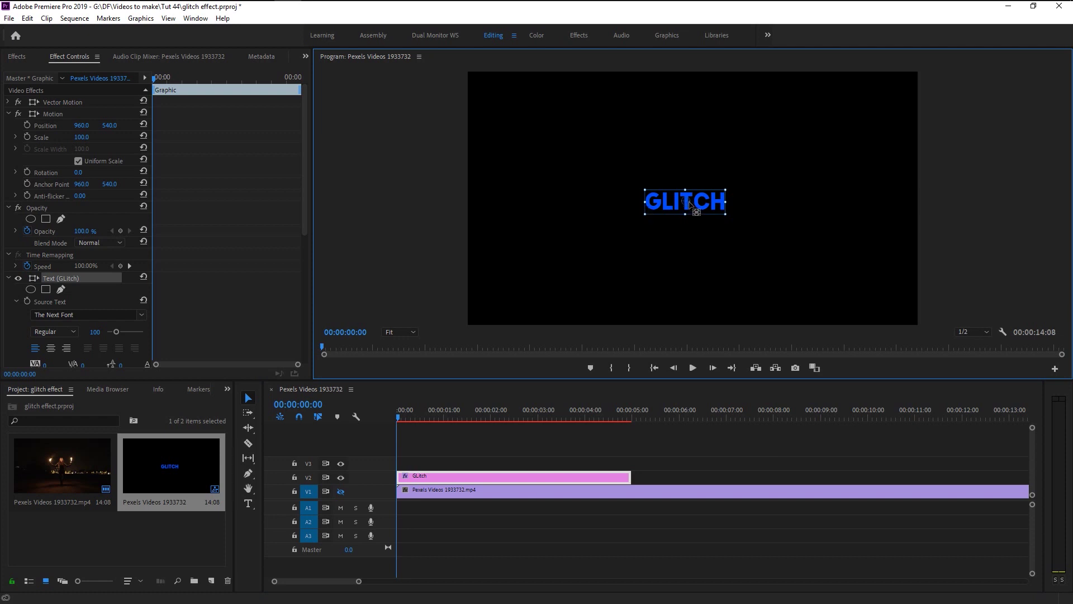
{"action": "left_click_drag", "start_coordinate": [706, 208], "coordinate": [695, 199]}
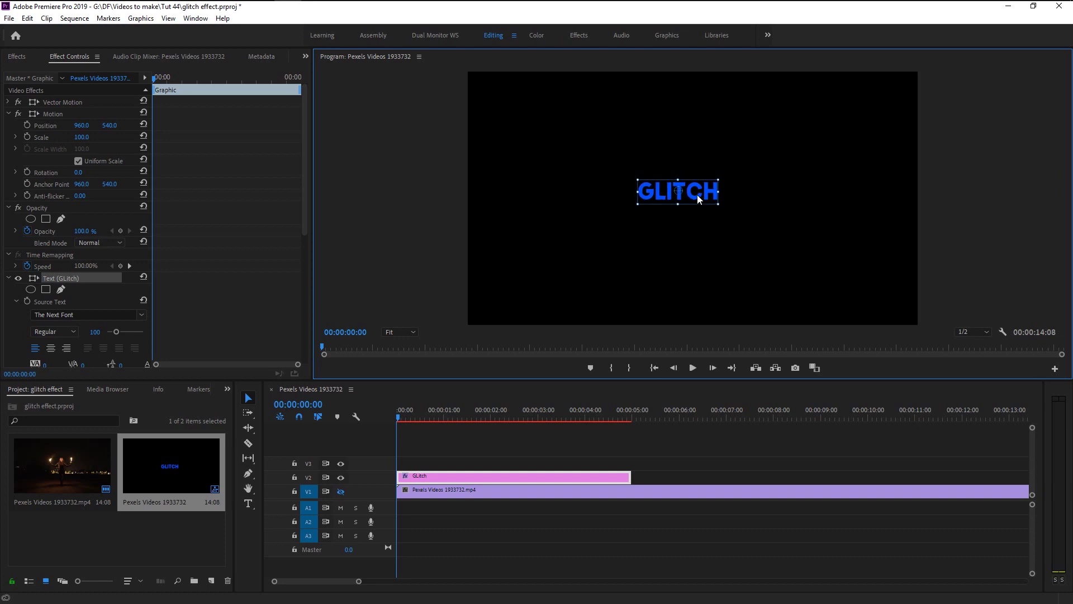
{"action": "left_click", "coordinate": [173, 293]}
{"action": "left_click_drag", "start_coordinate": [81, 137], "coordinate": [167, 137]}
{"action": "left_click", "coordinate": [697, 196]}
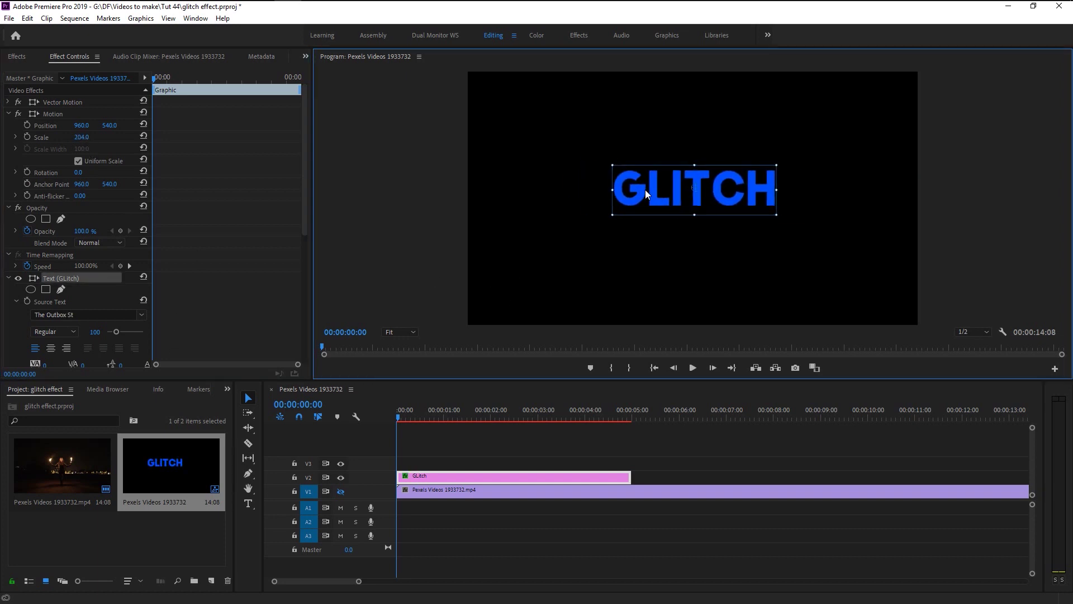
{"action": "left_click_drag", "start_coordinate": [676, 215], "coordinate": [670, 214]}
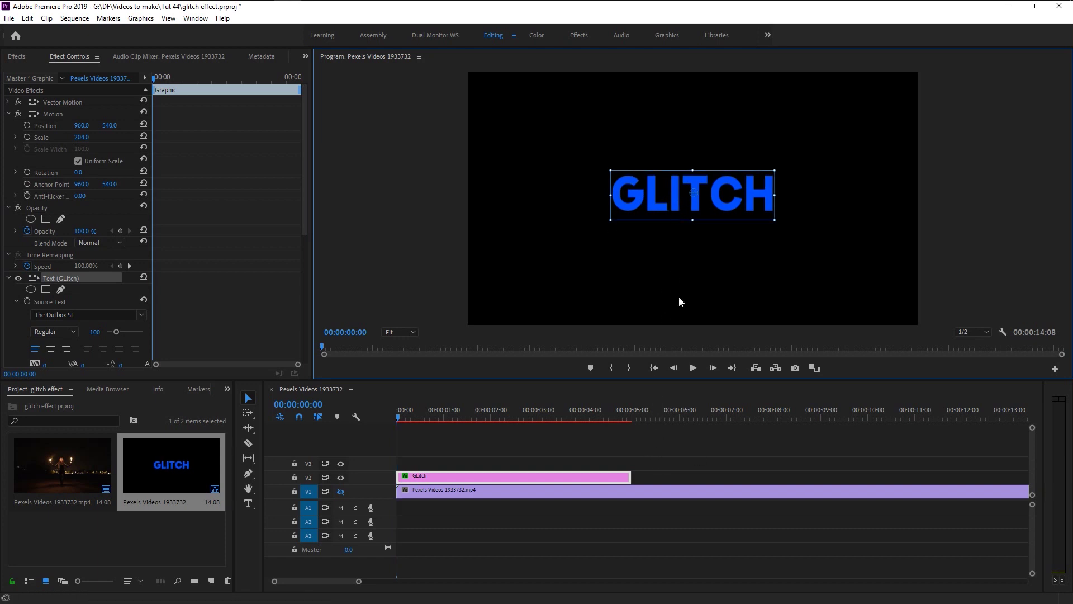
{"action": "scroll", "coordinate": [14, 294], "scroll_direction": "down", "scroll_amount": 5}
Step: Set the GLITCH text fill colour to white
{"action": "double_click", "coordinate": [670, 214]}
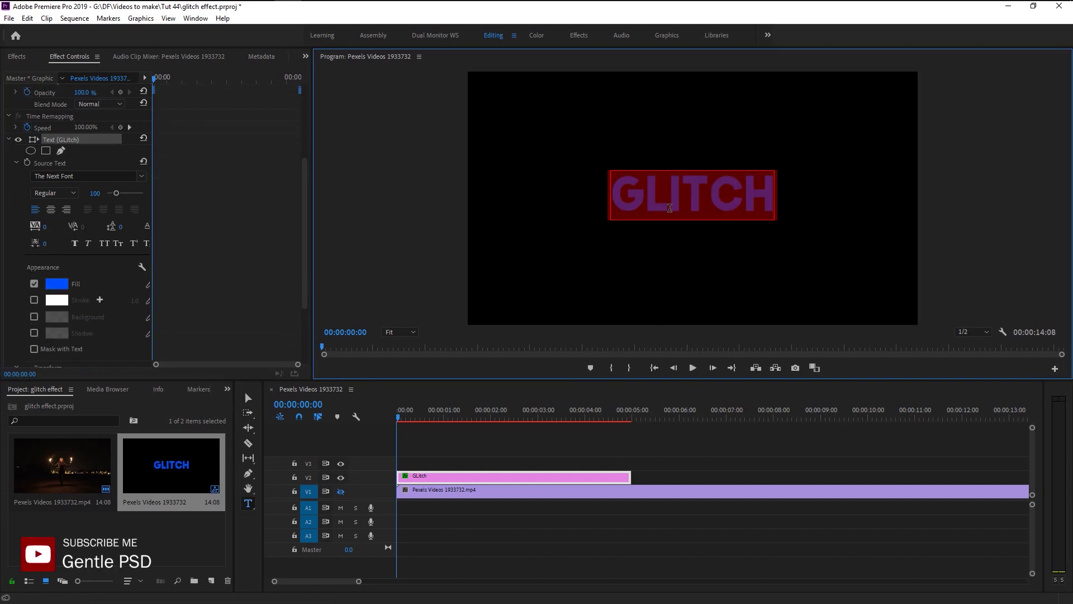
{"action": "left_click", "coordinate": [56, 283]}
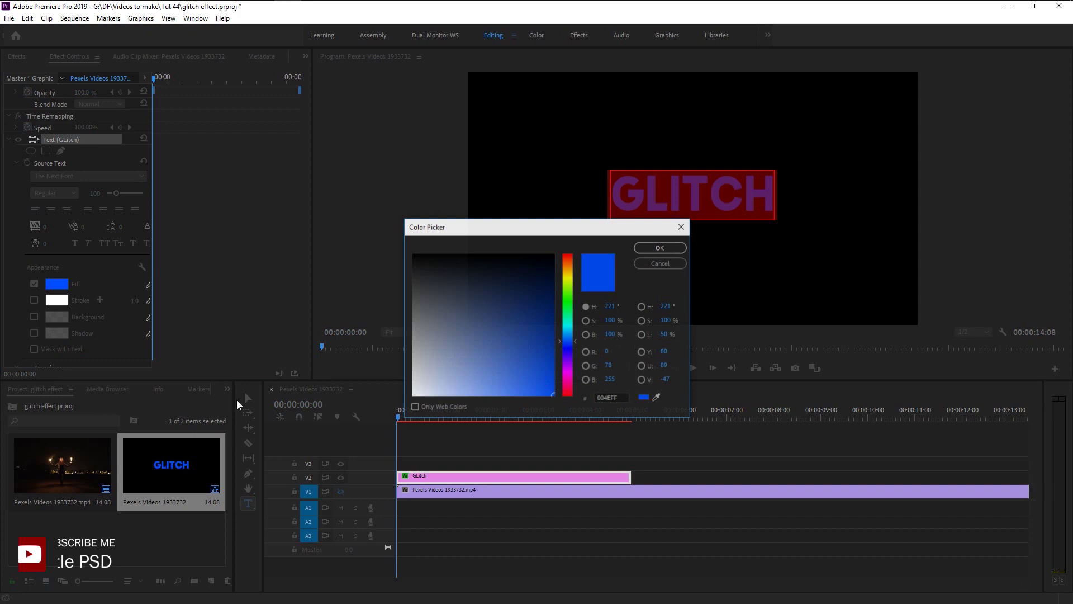
{"action": "left_click", "coordinate": [427, 374]}
{"action": "left_click", "coordinate": [659, 249]}
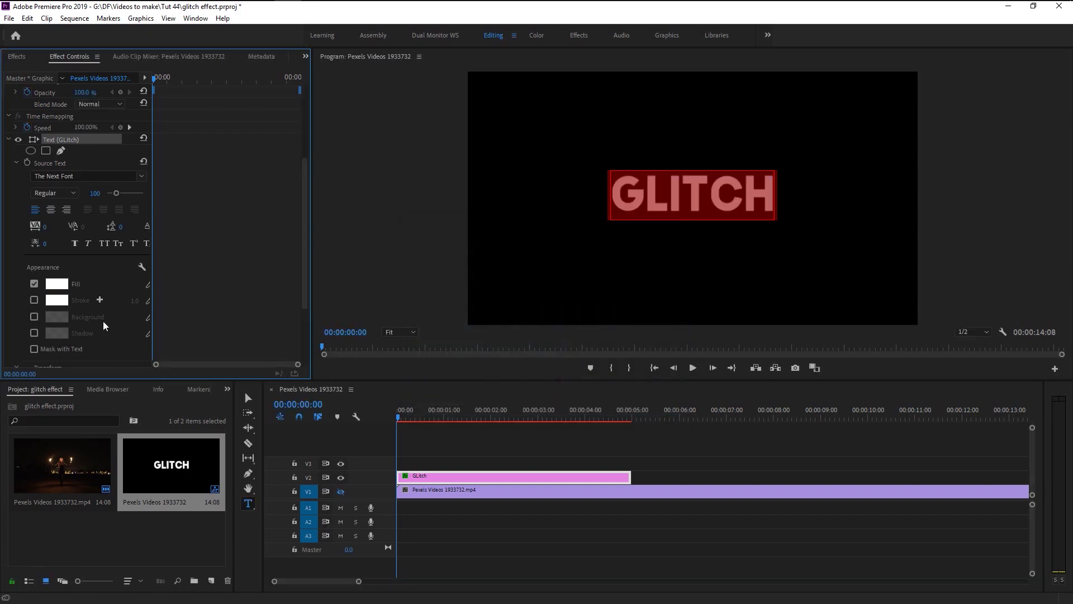
{"action": "left_click", "coordinate": [536, 477]}
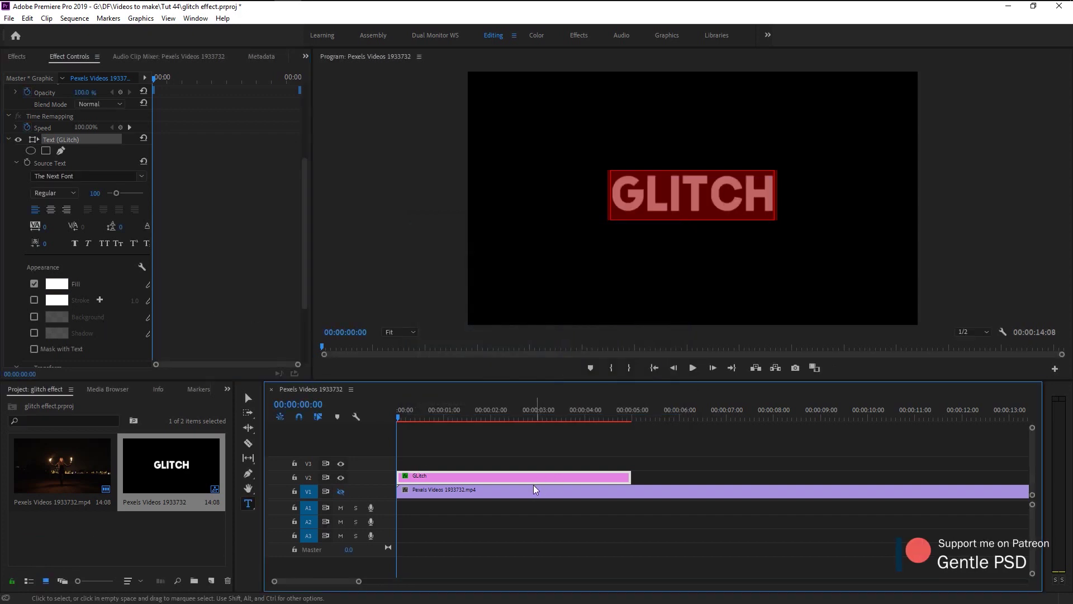
{"action": "left_click", "coordinate": [533, 480]}
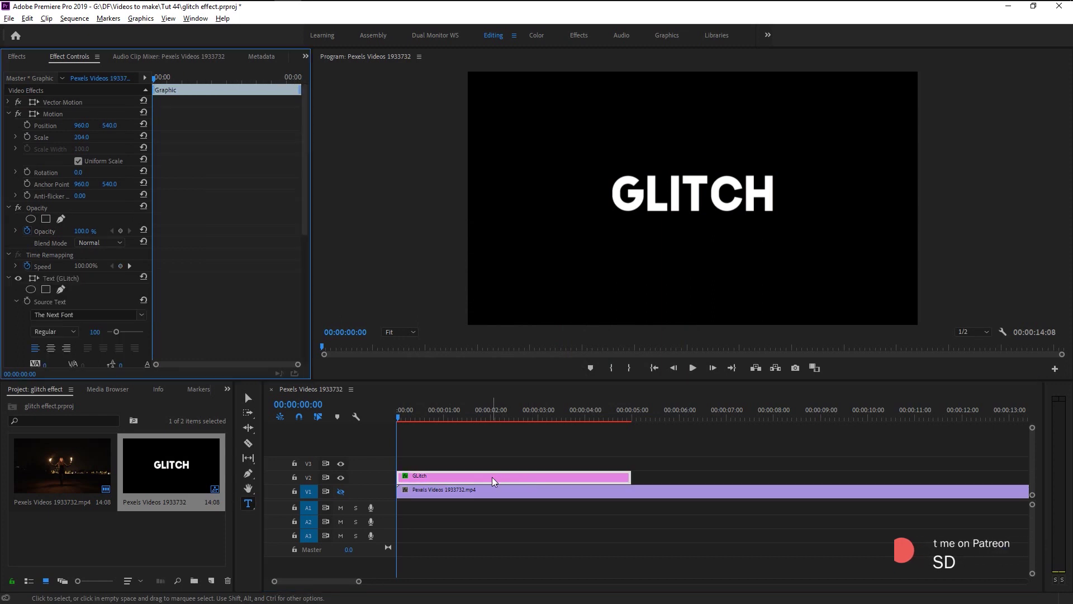
Step: Duplicate the title onto the track above and apply Wave Warp to the lower copy
{"action": "left_click_drag", "start_coordinate": [492, 477], "coordinate": [491, 466]}
{"action": "left_click", "coordinate": [437, 468]}
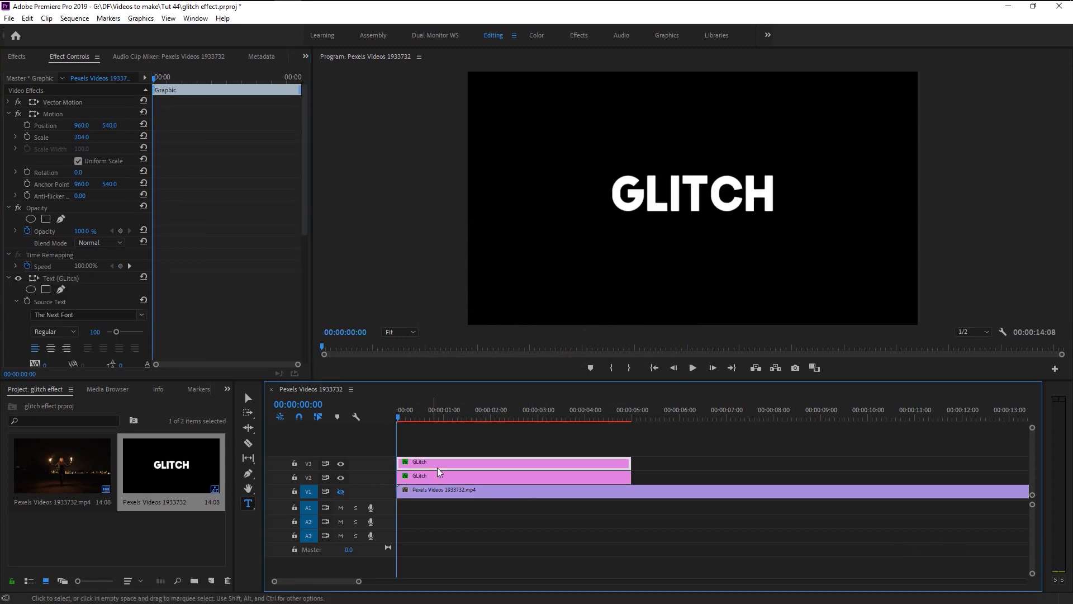
{"action": "left_click", "coordinate": [434, 477]}
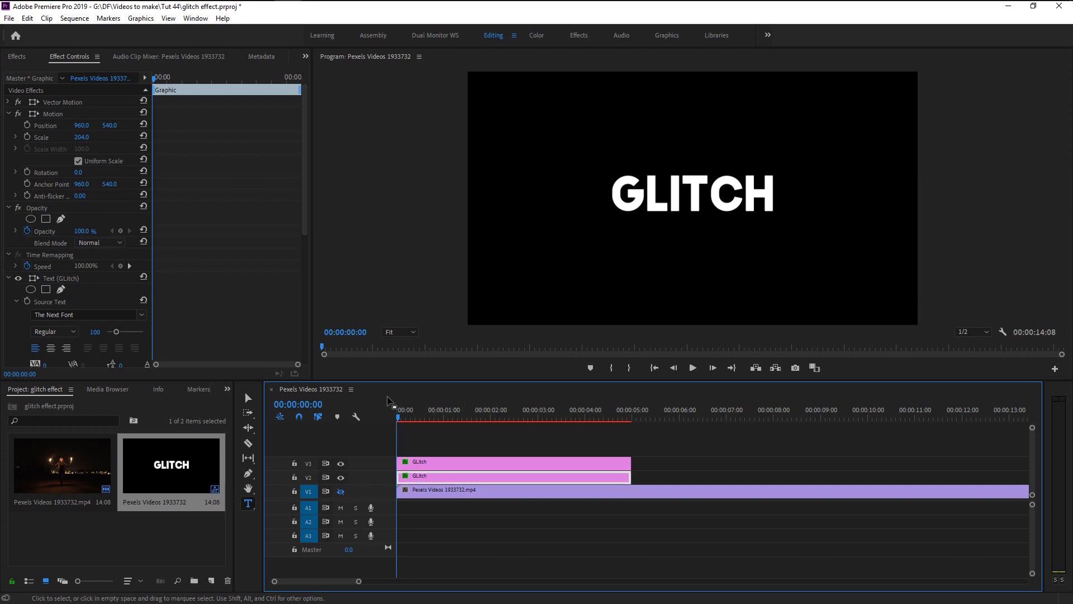
{"action": "left_click", "coordinate": [16, 57]}
{"action": "left_click", "coordinate": [51, 71]}
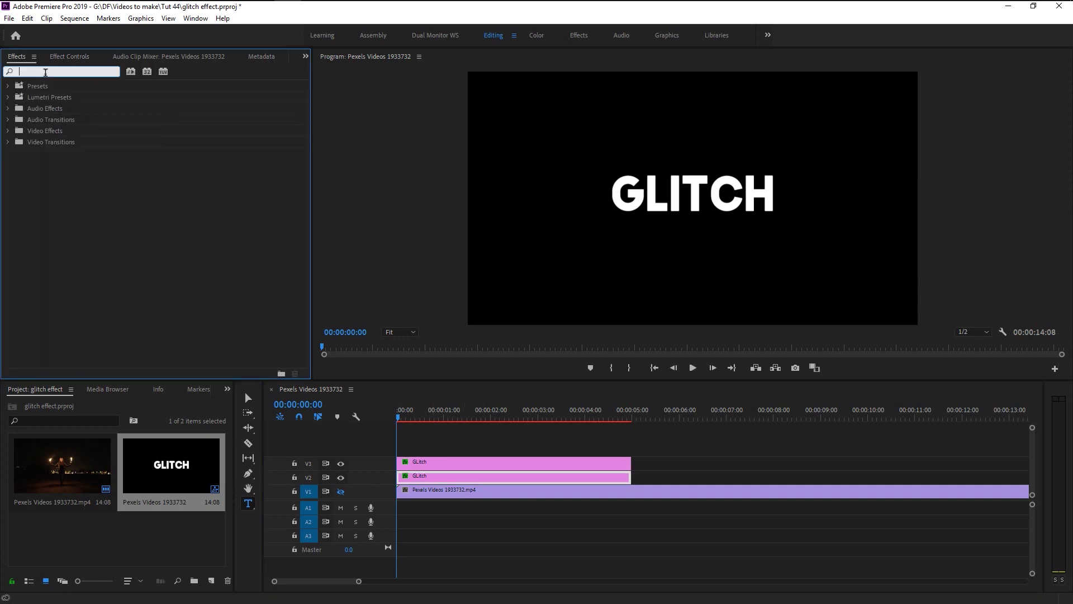
{"action": "type", "text": "wave warp"}
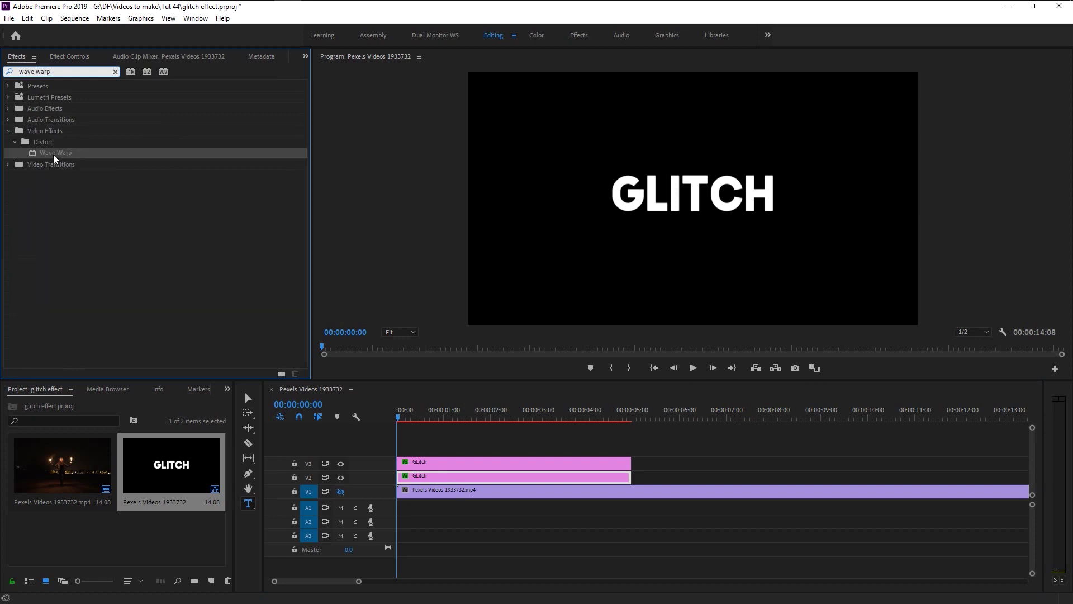
{"action": "left_click_drag", "start_coordinate": [55, 158], "coordinate": [419, 476]}
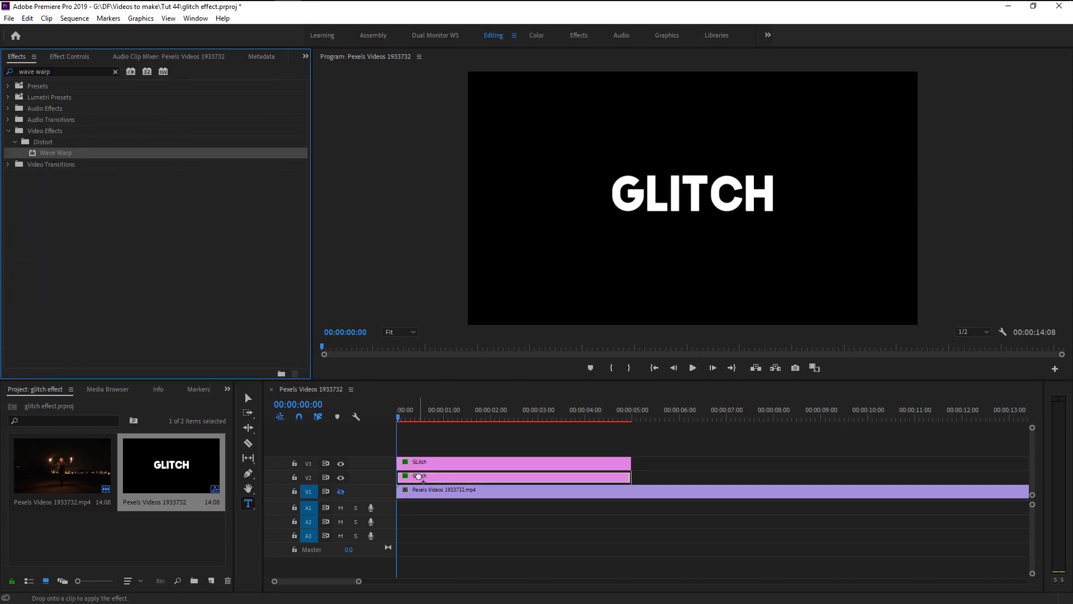
{"action": "scroll", "coordinate": [438, 578], "scroll_direction": "up", "scroll_amount": 2, "text": "alt"}
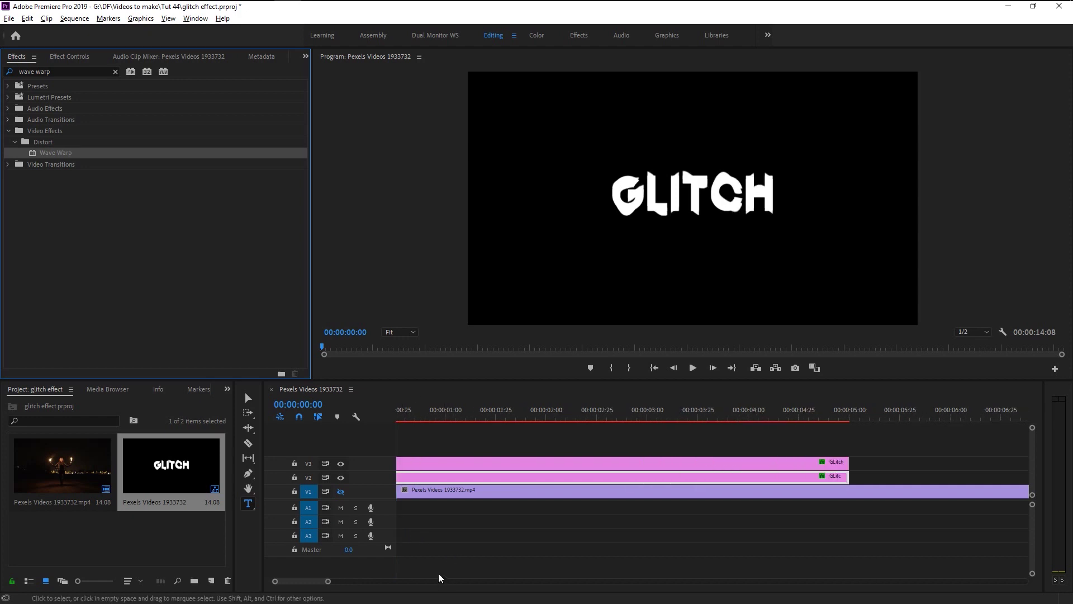
{"action": "scroll", "coordinate": [439, 577], "scroll_direction": "up", "scroll_amount": 1, "text": "alt"}
Step: Trim the upper GLITCH copy so it starts at the one-second mark
{"action": "left_click_drag", "start_coordinate": [271, 579], "coordinate": [276, 580]}
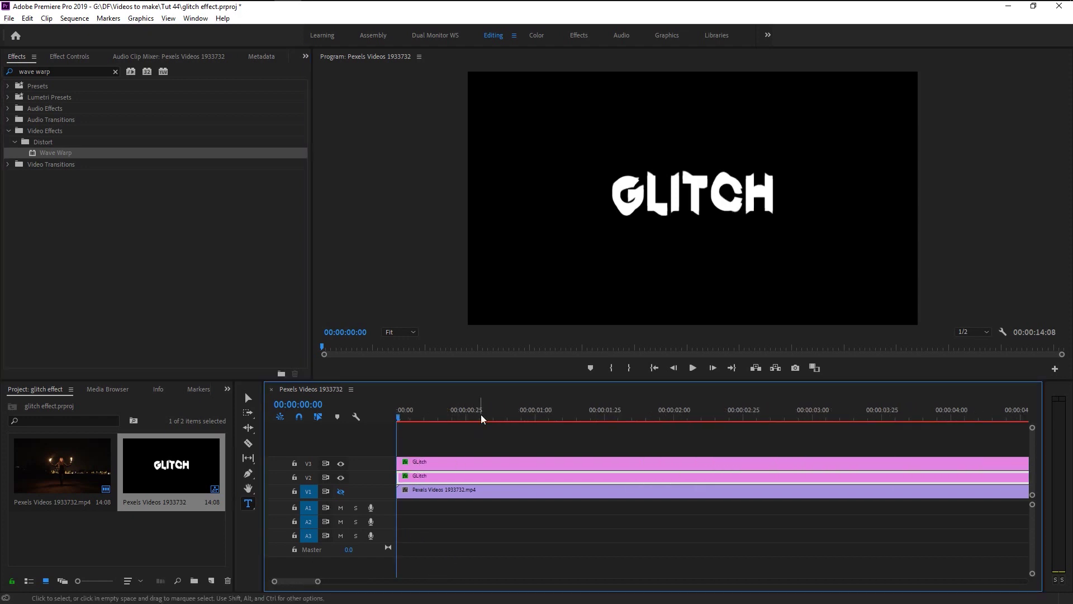
{"action": "left_click", "coordinate": [536, 416]}
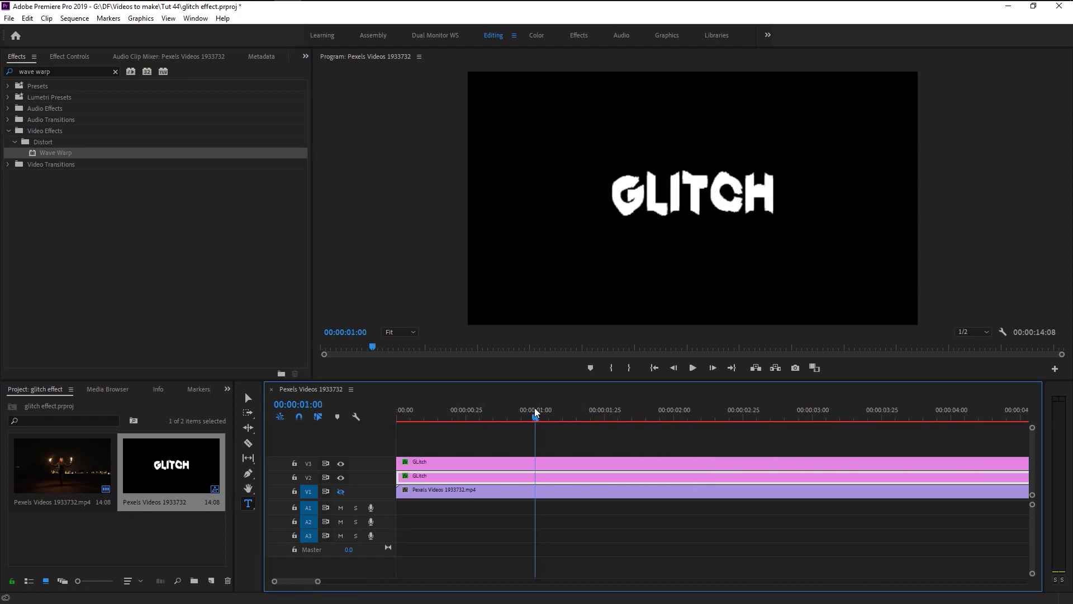
{"action": "mouse_move", "coordinate": [399, 460]}
{"action": "left_mouse_down"}
{"action": "mouse_move", "coordinate": [540, 477]}
{"action": "mouse_move", "coordinate": [560, 465]}
{"action": "left_mouse_up"}
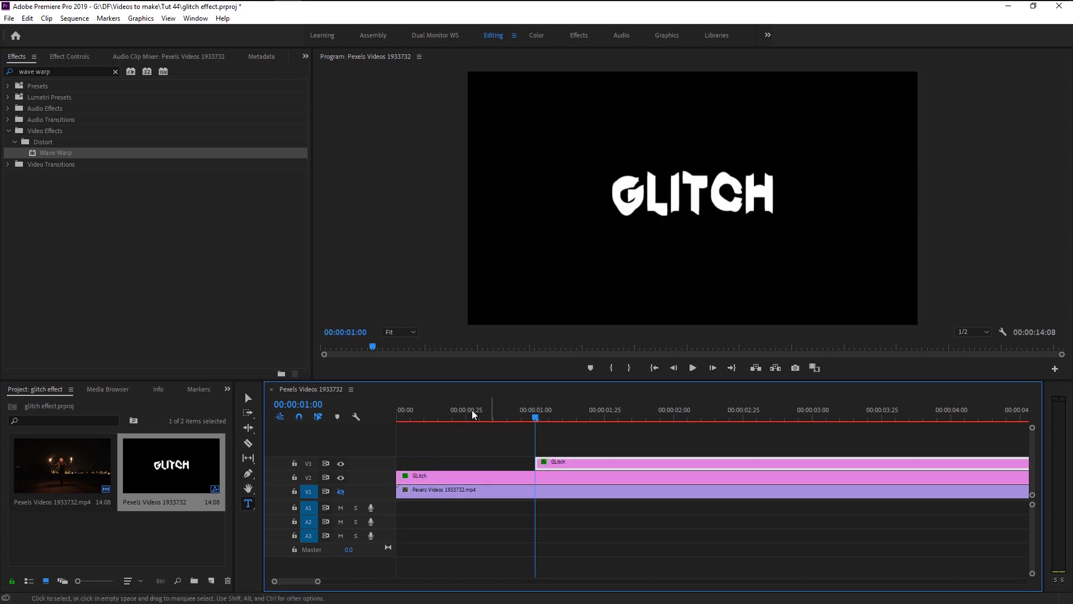
{"action": "mouse_move", "coordinate": [473, 413]}
{"action": "left_mouse_down"}
{"action": "mouse_move", "coordinate": [427, 415]}
{"action": "mouse_move", "coordinate": [400, 442]}
{"action": "left_mouse_up"}
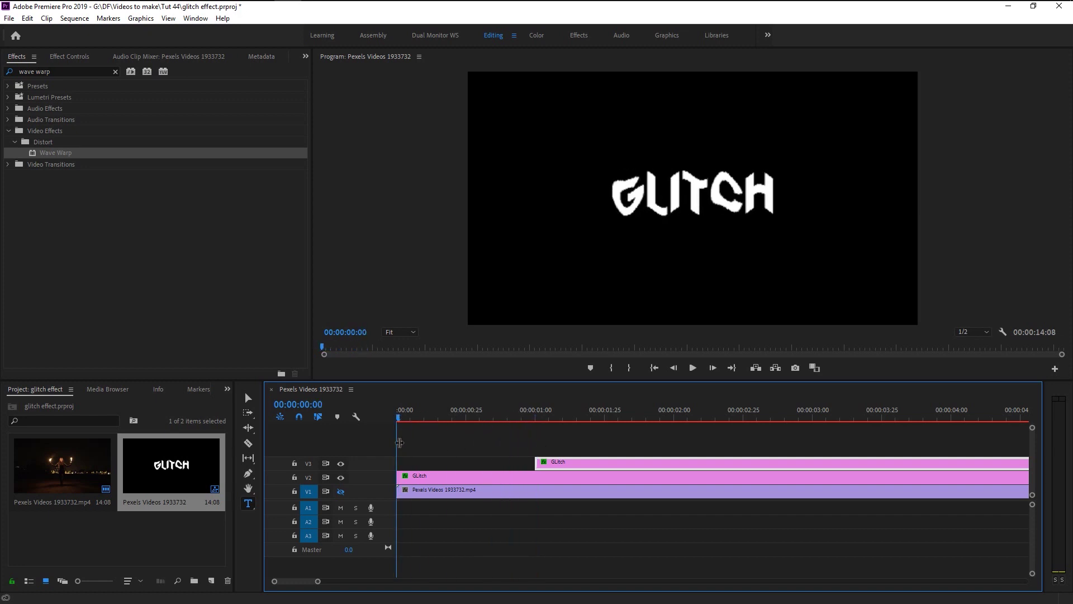
{"action": "left_click", "coordinate": [446, 477]}
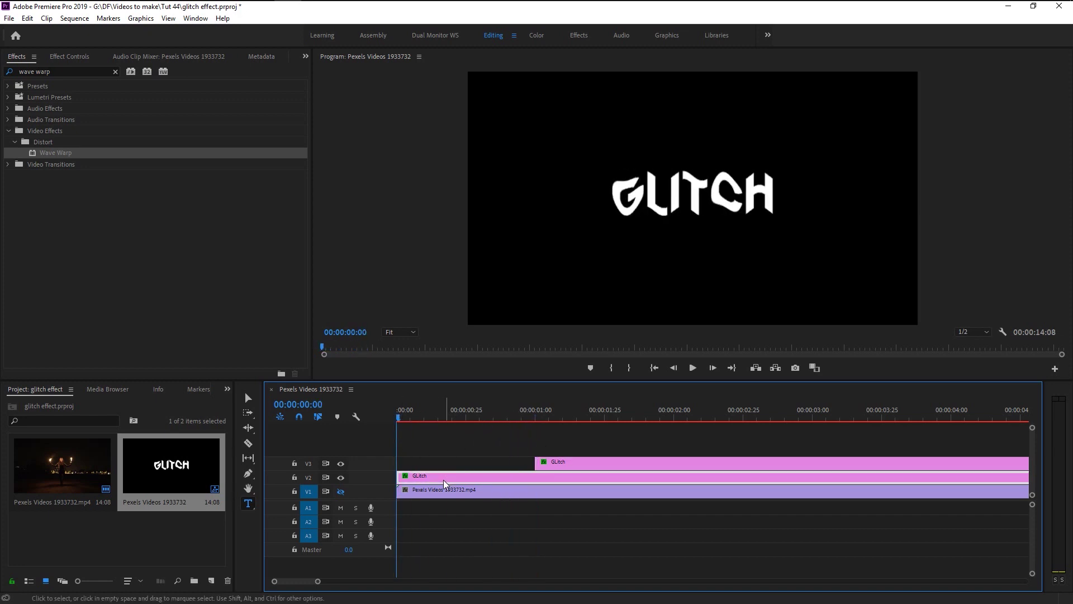
Step: Set the lower title's Wave Warp type to Square with wave height 7
{"action": "left_click", "coordinate": [69, 57]}
{"action": "scroll", "coordinate": [54, 243], "scroll_direction": "down", "scroll_amount": 3}
{"action": "scroll", "coordinate": [53, 252], "scroll_direction": "down", "scroll_amount": 3}
{"action": "scroll", "coordinate": [69, 266], "scroll_direction": "down", "scroll_amount": 2}
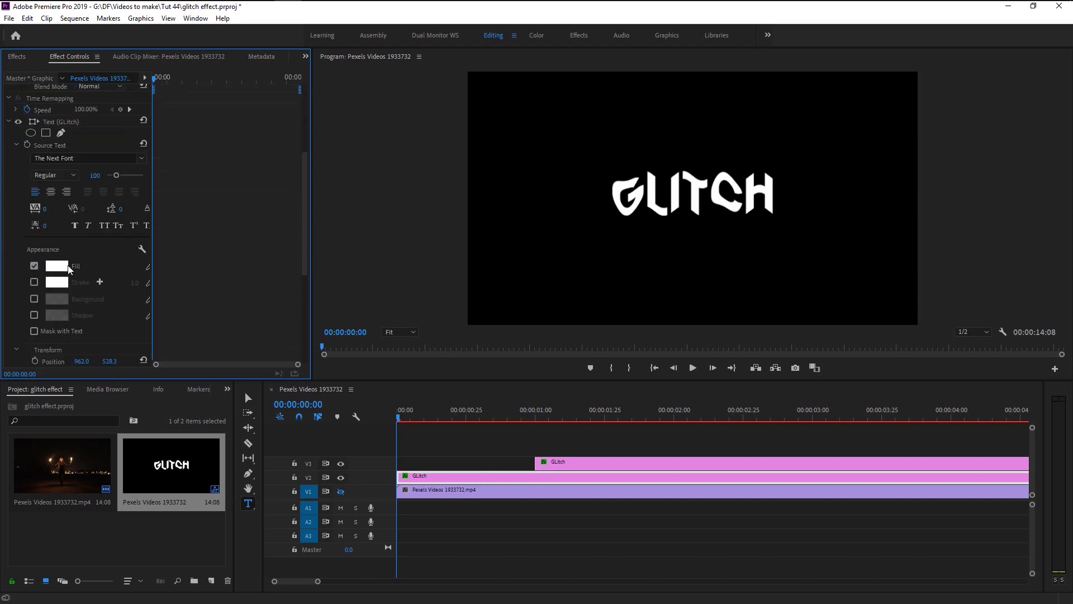
{"action": "scroll", "coordinate": [67, 266], "scroll_direction": "down", "scroll_amount": 2}
{"action": "scroll", "coordinate": [65, 265], "scroll_direction": "down", "scroll_amount": 3}
{"action": "scroll", "coordinate": [51, 266], "scroll_direction": "down", "scroll_amount": 2}
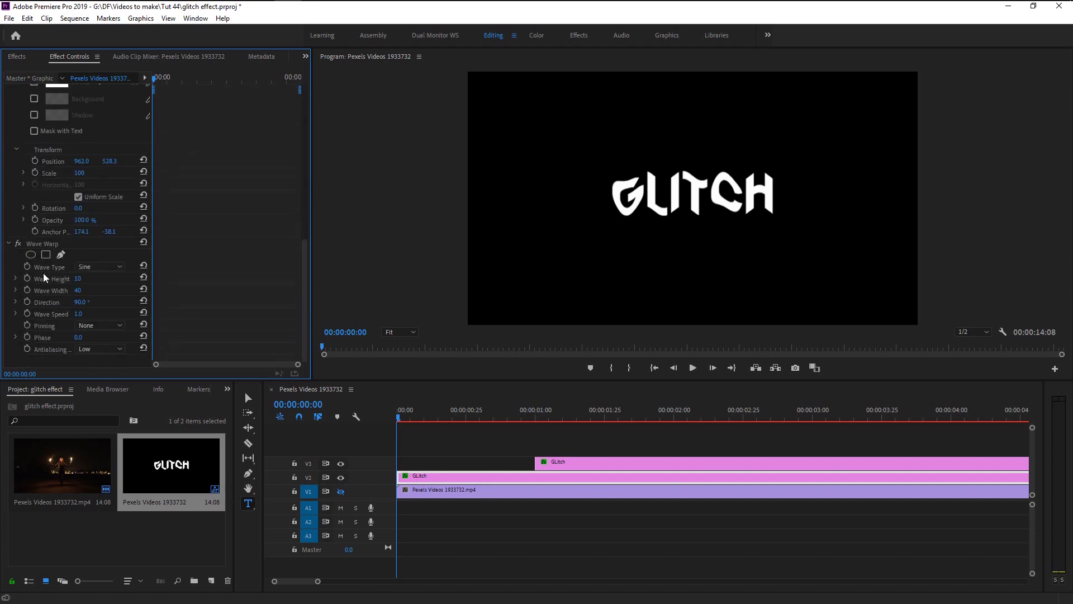
{"action": "left_click", "coordinate": [97, 267]}
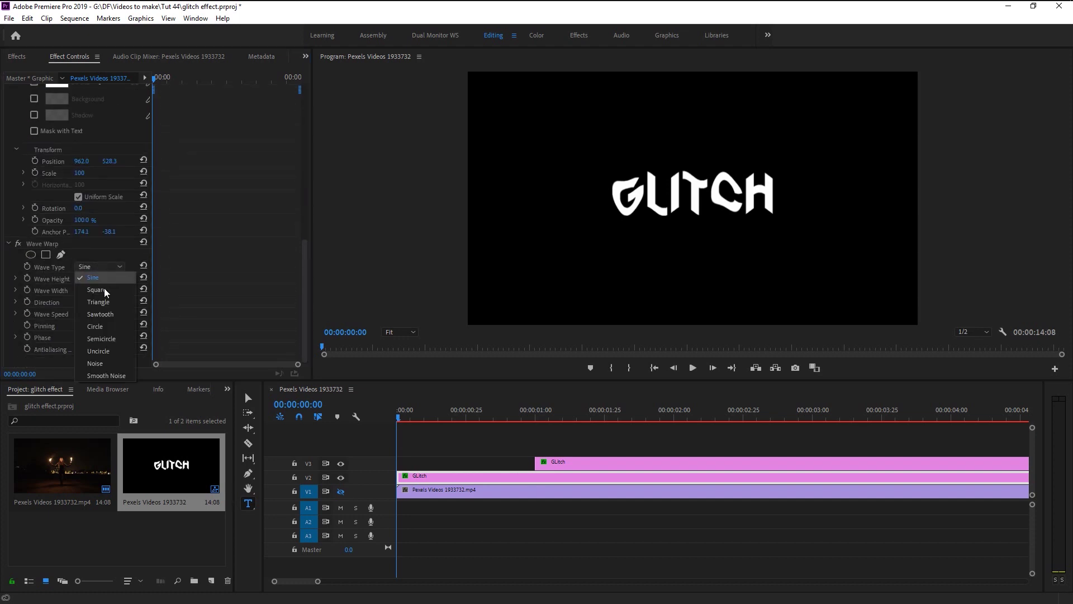
{"action": "left_click", "coordinate": [102, 290]}
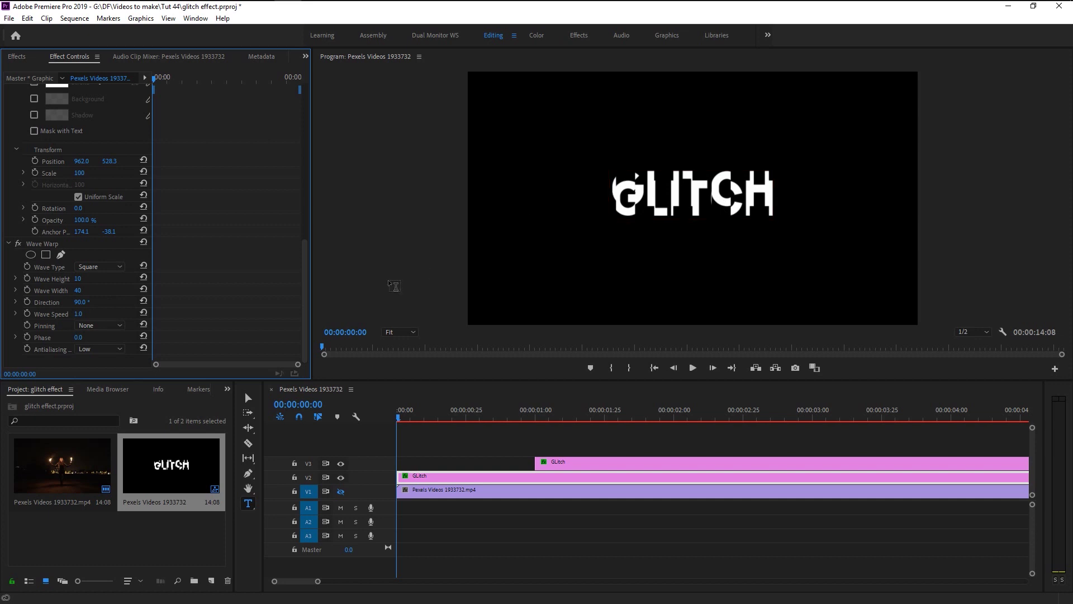
{"action": "left_click_drag", "start_coordinate": [83, 280], "coordinate": [34, 280]}
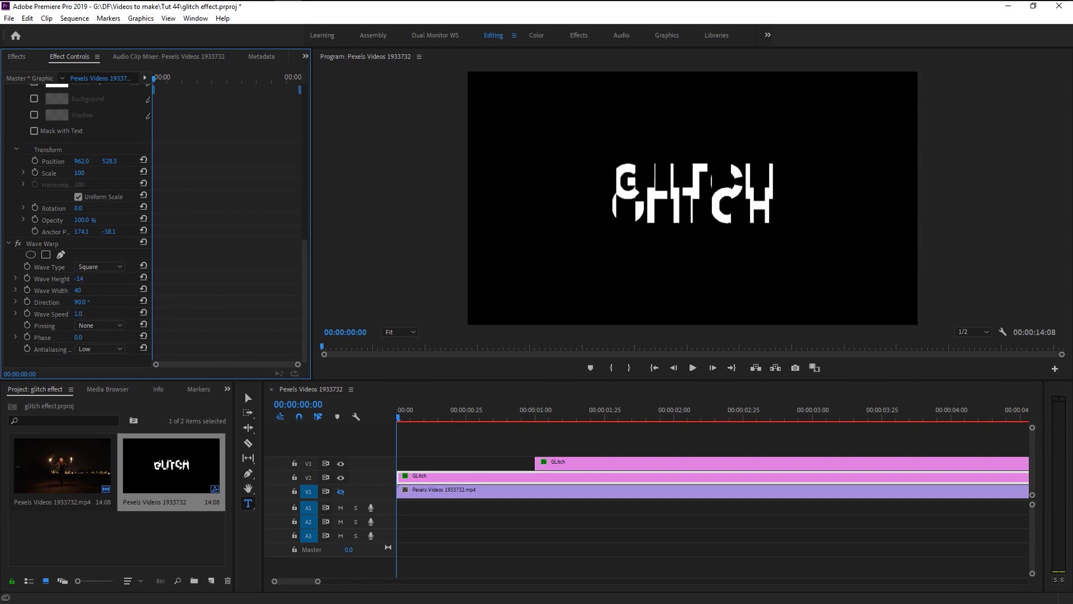
{"action": "left_click_drag", "start_coordinate": [34, 280], "coordinate": [81, 280]}
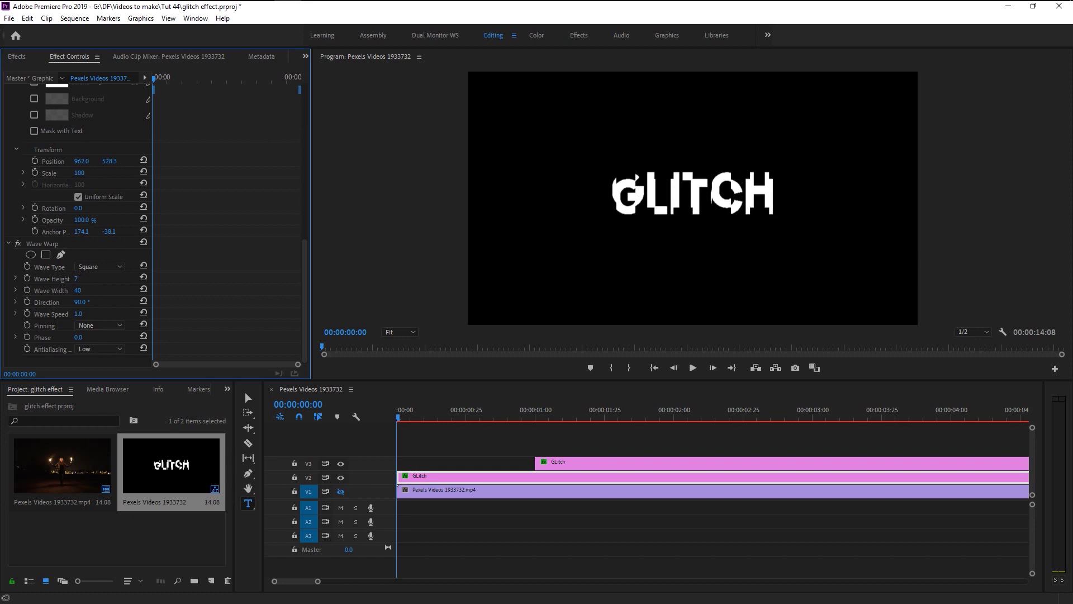
{"action": "left_click_drag", "start_coordinate": [81, 280], "coordinate": [87, 289]}
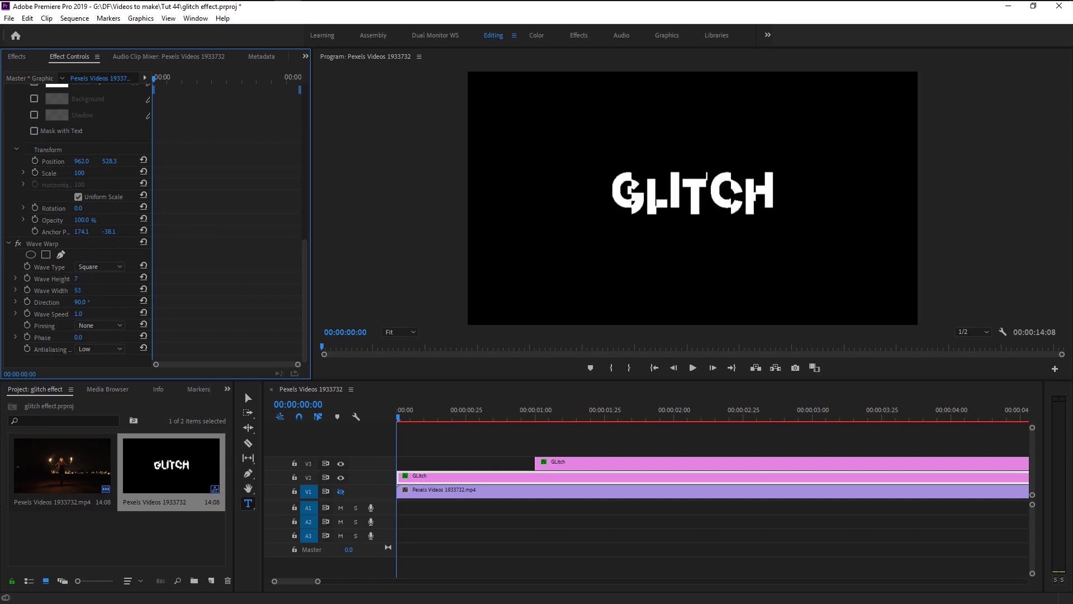
Step: Set wave width 43, wave speed 0 and pinning to All Edges, then preview
{"action": "left_click_drag", "start_coordinate": [81, 290], "coordinate": [84, 290]}
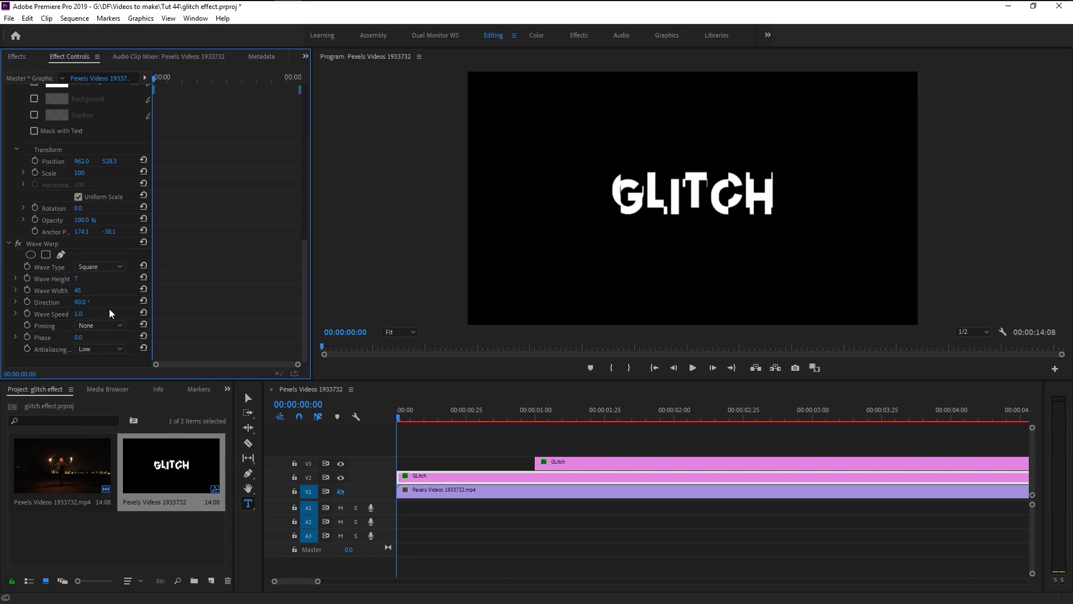
{"action": "left_click_drag", "start_coordinate": [80, 294], "coordinate": [77, 294]}
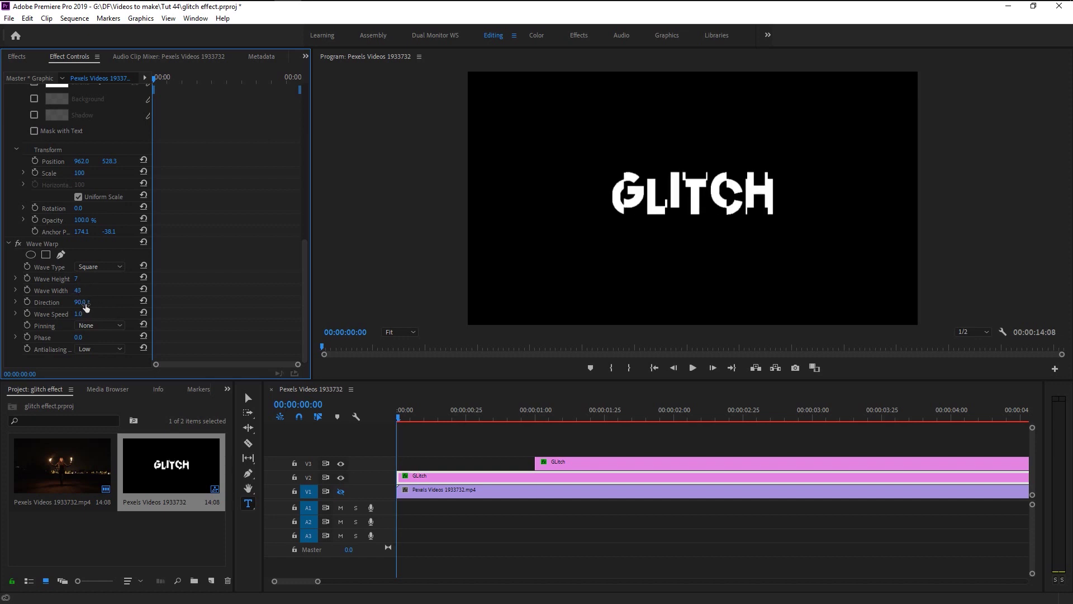
{"action": "left_click_drag", "start_coordinate": [80, 302], "coordinate": [99, 306]}
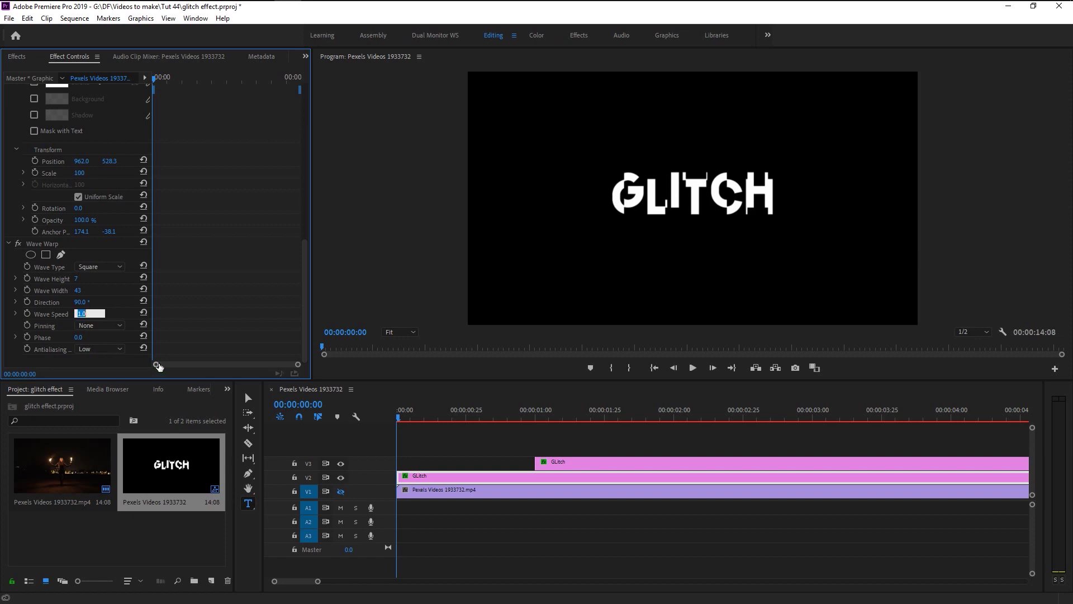
{"action": "type", "text": "0"}
{"action": "key", "text": "Return"}
{"action": "left_click", "coordinate": [95, 329]}
{"action": "left_click", "coordinate": [115, 349]}
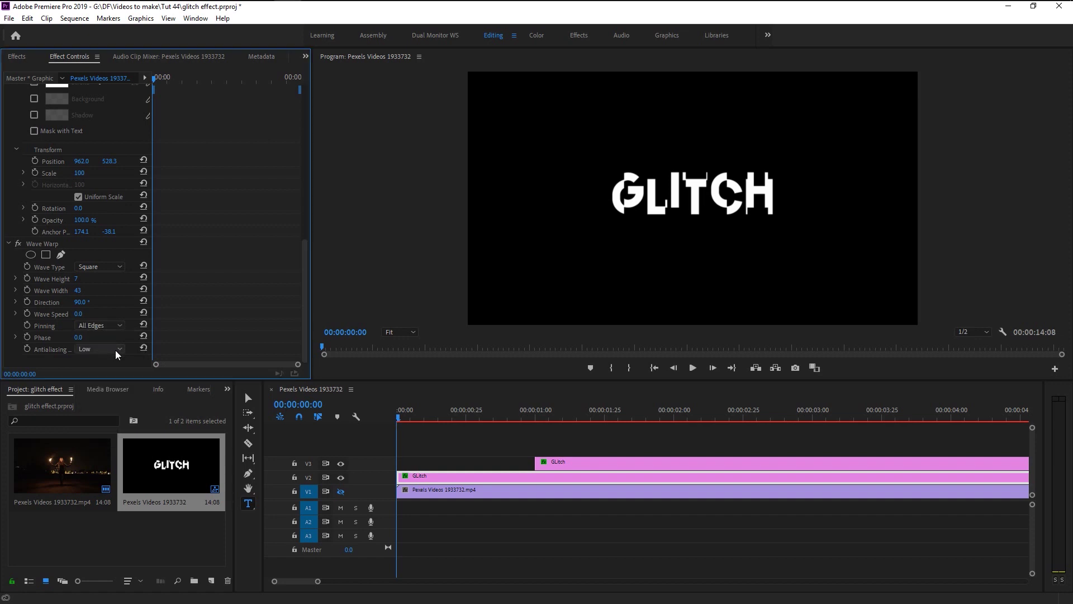
{"action": "key", "text": "space"}
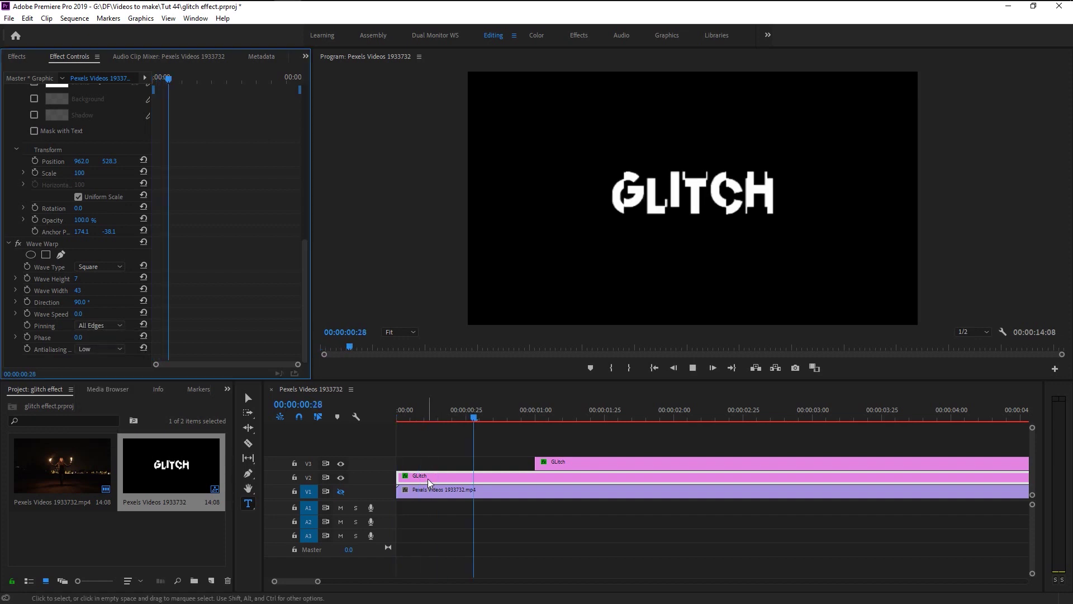
{"action": "key", "text": "space"}
Step: Select both title clips and enlarge the timeline panel and title tracks
{"action": "mouse_move", "coordinate": [561, 417]}
{"action": "left_mouse_down"}
{"action": "mouse_move", "coordinate": [522, 419]}
{"action": "mouse_move", "coordinate": [571, 418]}
{"action": "mouse_move", "coordinate": [397, 419]}
{"action": "left_mouse_up"}
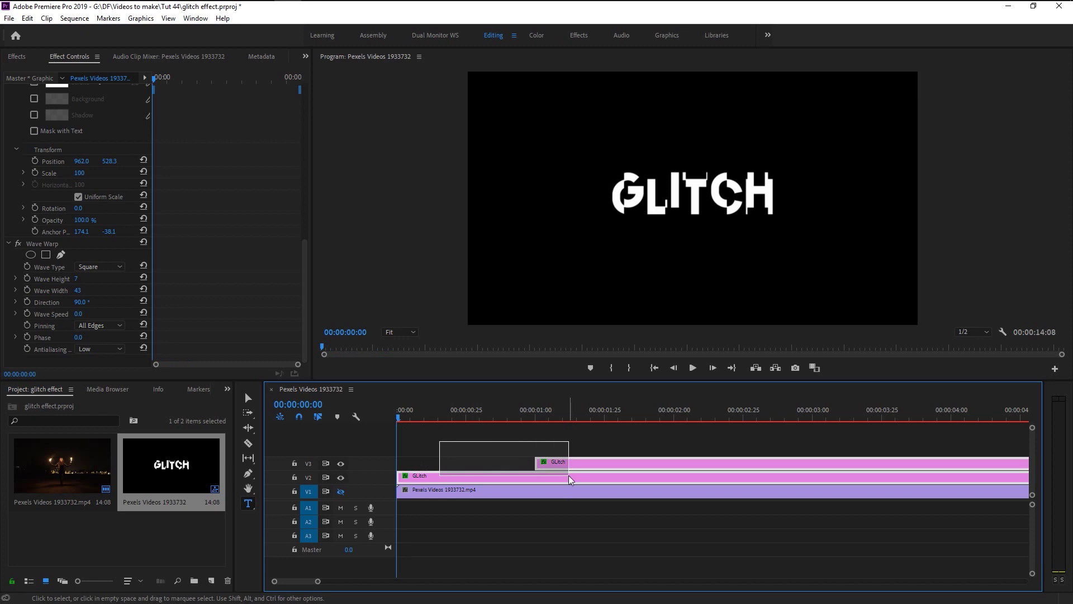
{"action": "mouse_move", "coordinate": [440, 447]}
{"action": "left_mouse_down"}
{"action": "mouse_move", "coordinate": [566, 482]}
{"action": "mouse_move", "coordinate": [550, 480]}
{"action": "left_mouse_up"}
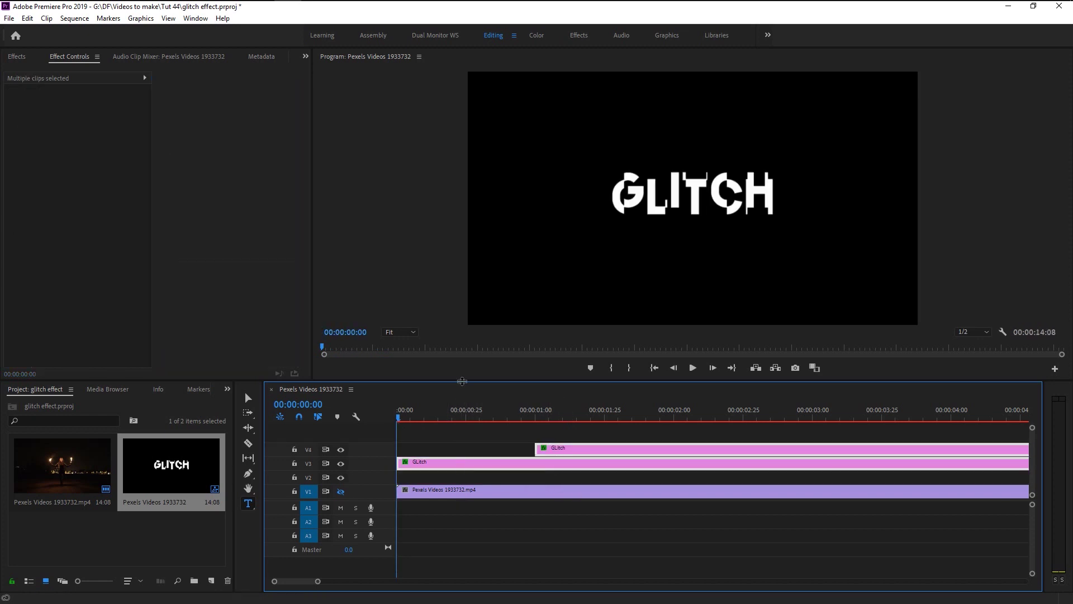
{"action": "left_click_drag", "start_coordinate": [462, 380], "coordinate": [462, 341]}
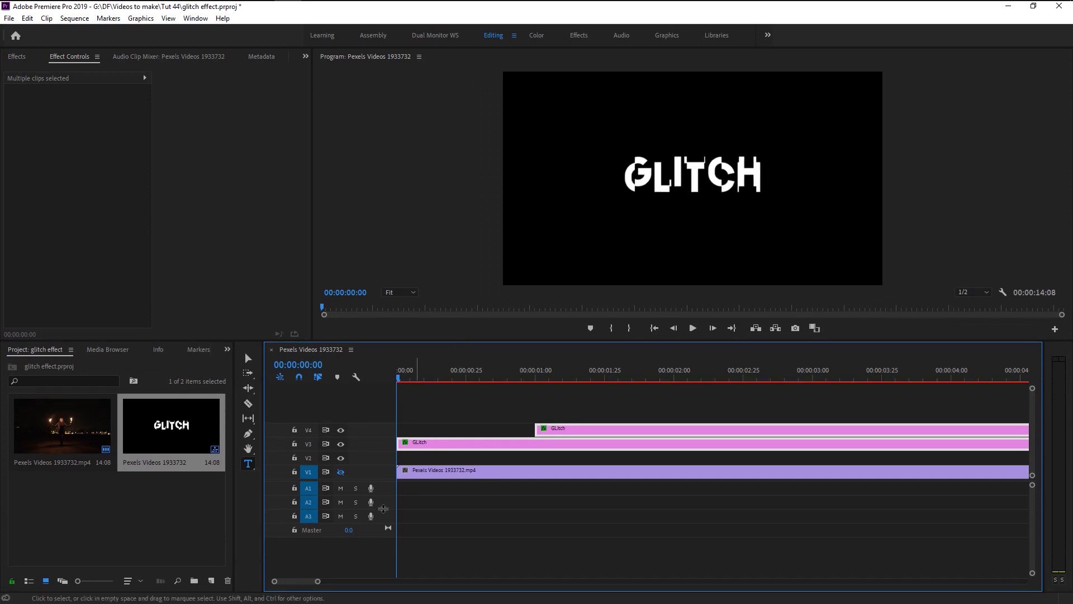
{"action": "scroll", "coordinate": [390, 482], "scroll_direction": "up", "scroll_amount": 3}
{"action": "scroll", "coordinate": [391, 480], "scroll_direction": "up", "scroll_amount": 2}
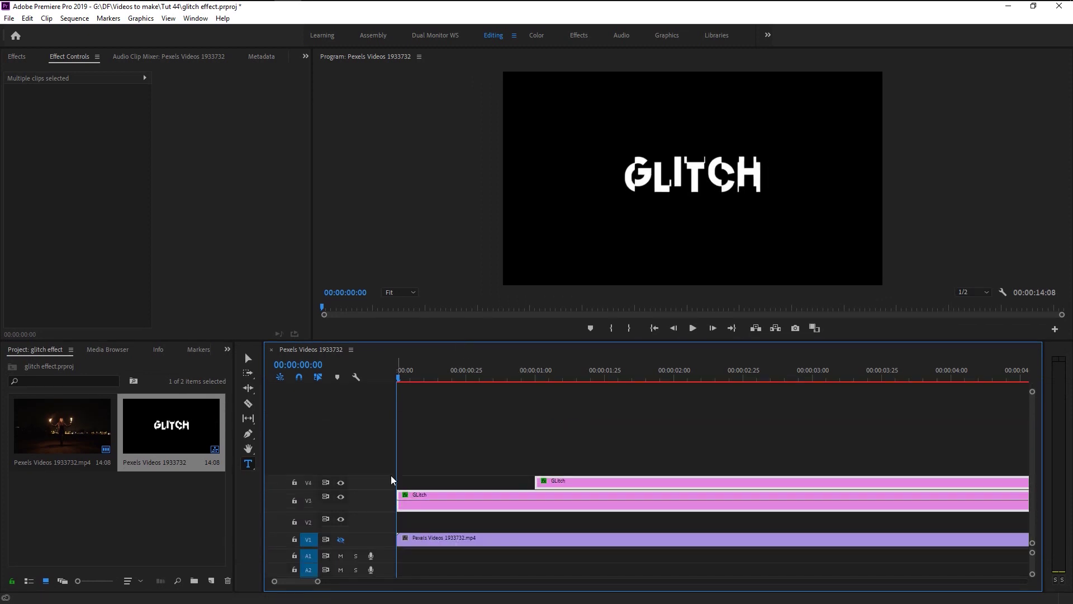
{"action": "scroll", "coordinate": [391, 480], "scroll_direction": "up", "scroll_amount": 2}
{"action": "left_click_drag", "start_coordinate": [317, 580], "coordinate": [312, 581]}
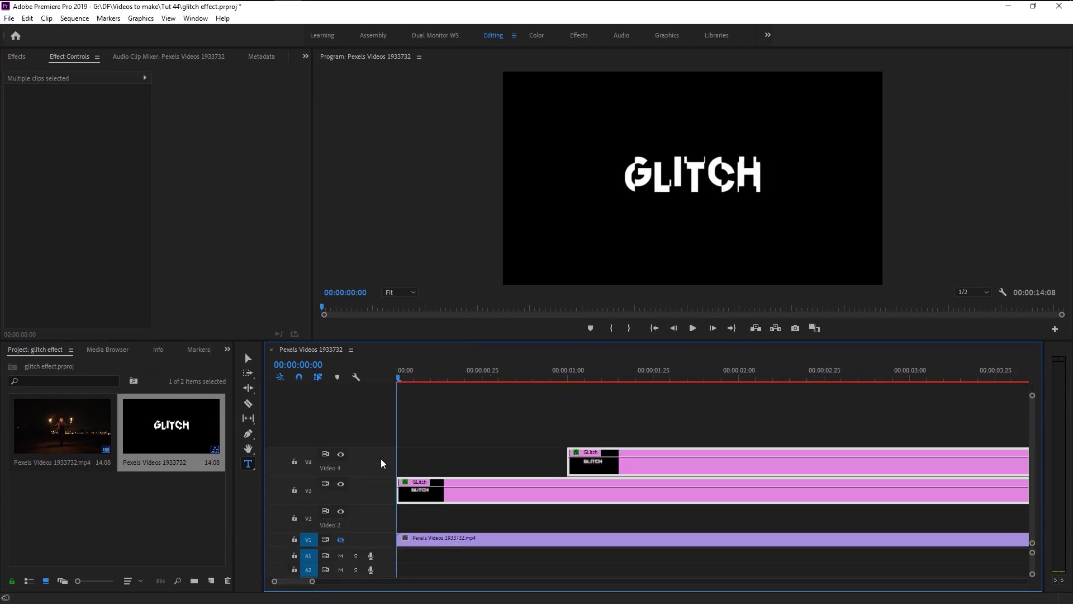
Step: Zoom the timeline in and scrub to four frames into the sequence
{"action": "key", "text": "Right"}
{"action": "key", "text": "Right"}
{"action": "key", "text": "Right"}
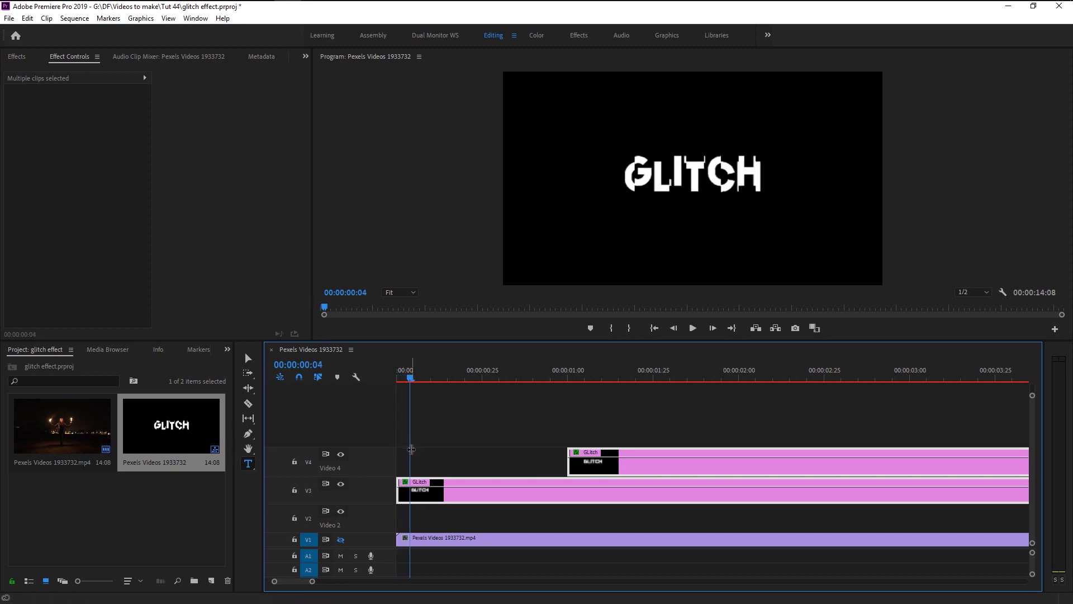
{"action": "scroll", "coordinate": [411, 449], "scroll_direction": "up", "scroll_amount": 3}
{"action": "scroll", "coordinate": [411, 453], "scroll_direction": "up", "scroll_amount": 1}
{"action": "left_click_drag", "start_coordinate": [286, 581], "coordinate": [276, 580]}
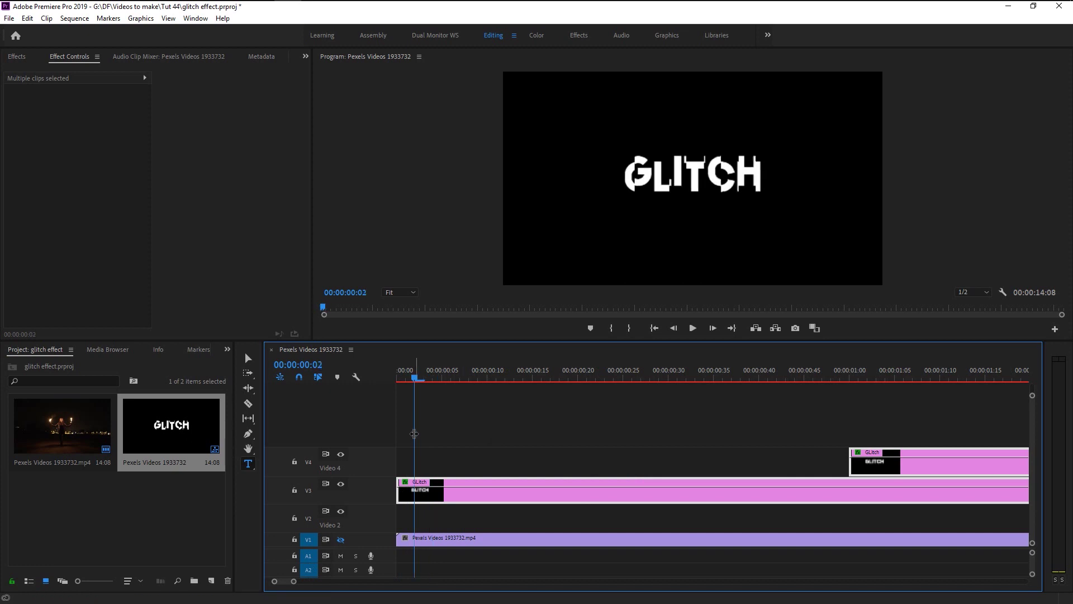
{"action": "mouse_move", "coordinate": [436, 436]}
{"action": "left_mouse_down"}
{"action": "mouse_move", "coordinate": [534, 455]}
{"action": "mouse_move", "coordinate": [440, 460]}
{"action": "left_mouse_up"}
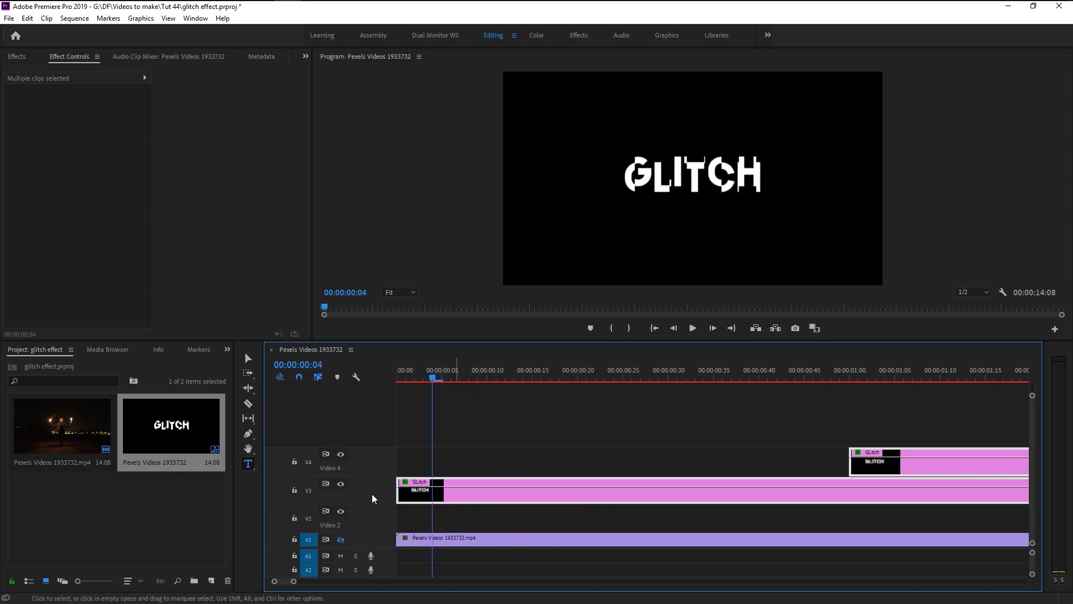
{"action": "left_click", "coordinate": [248, 404]}
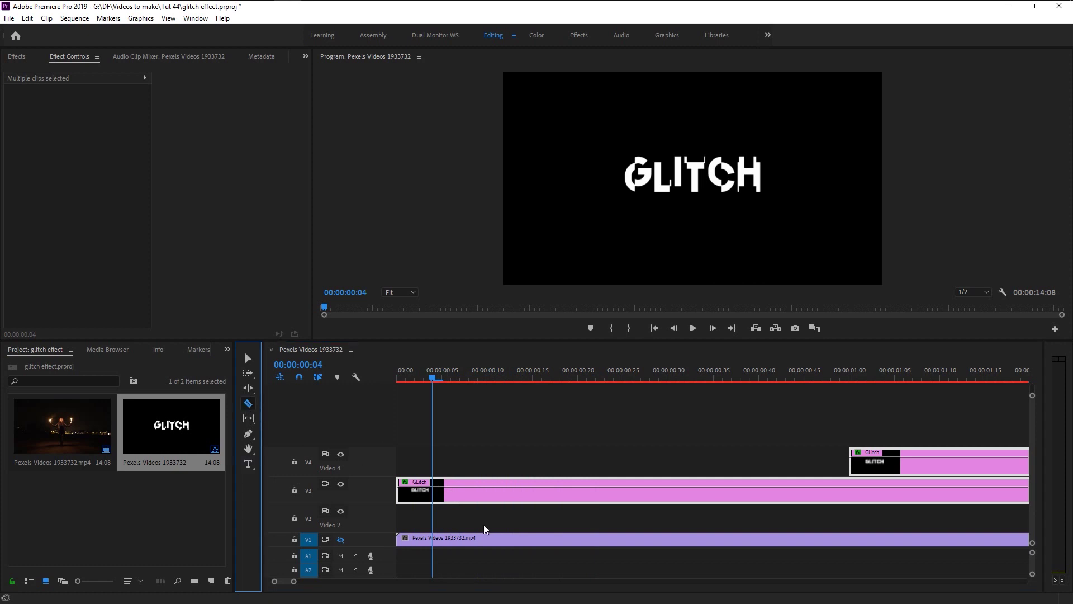
Step: Razor-cut the V3 GLITCH title at the start and near frames 7, 12, 18 and 24
{"action": "left_click", "coordinate": [431, 489]}
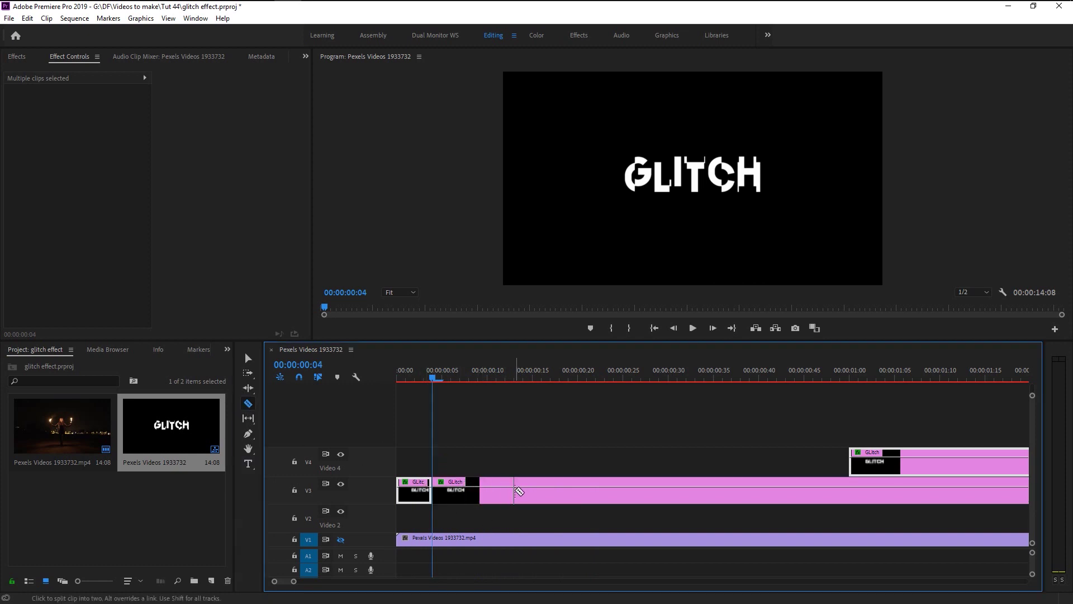
{"action": "mouse_move", "coordinate": [519, 491]}
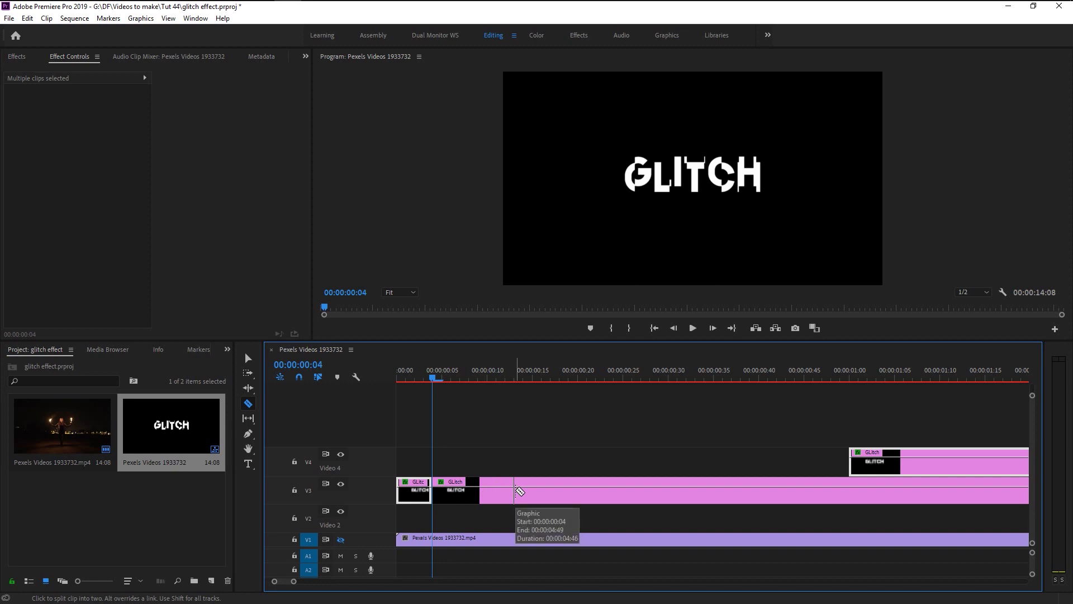
{"action": "key", "text": "Right"}
{"action": "key", "text": "Right"}
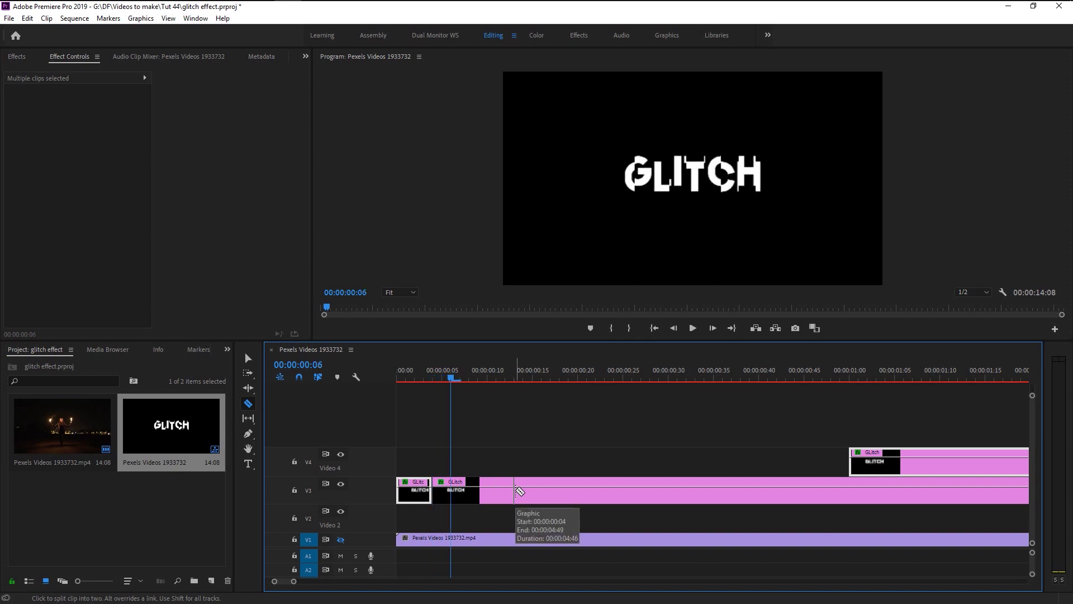
{"action": "key", "text": "Right"}
{"action": "left_click", "coordinate": [464, 486]}
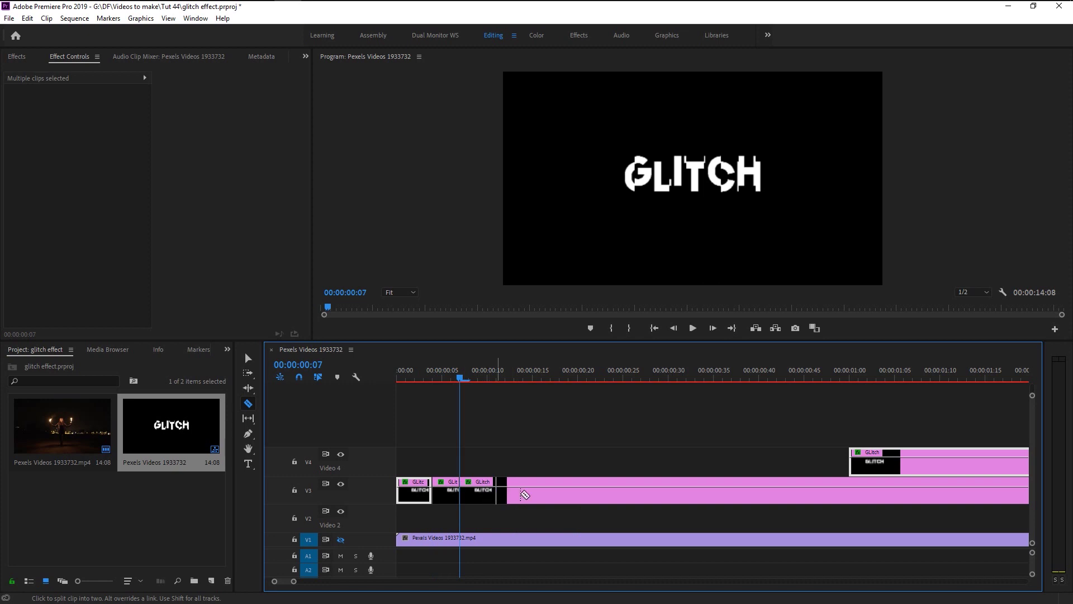
{"action": "key", "text": "Right"}
{"action": "key", "text": "Right"}
{"action": "key", "text": "Right"}
{"action": "key", "text": "Right"}
{"action": "key", "text": "Right"}
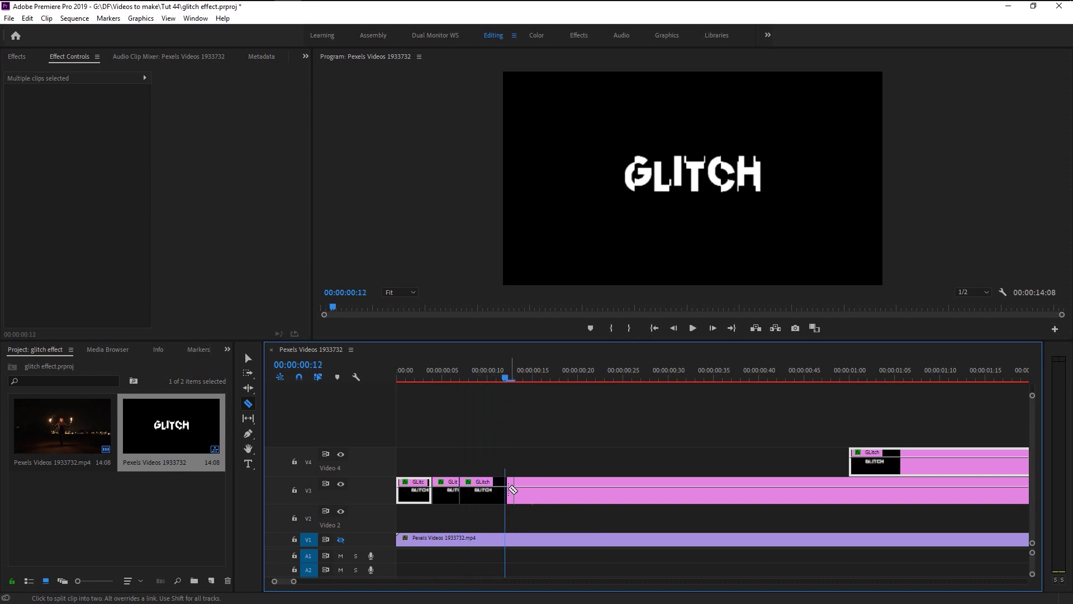
{"action": "left_click", "coordinate": [552, 489]}
{"action": "key", "text": "Right"}
{"action": "key", "text": "Right"}
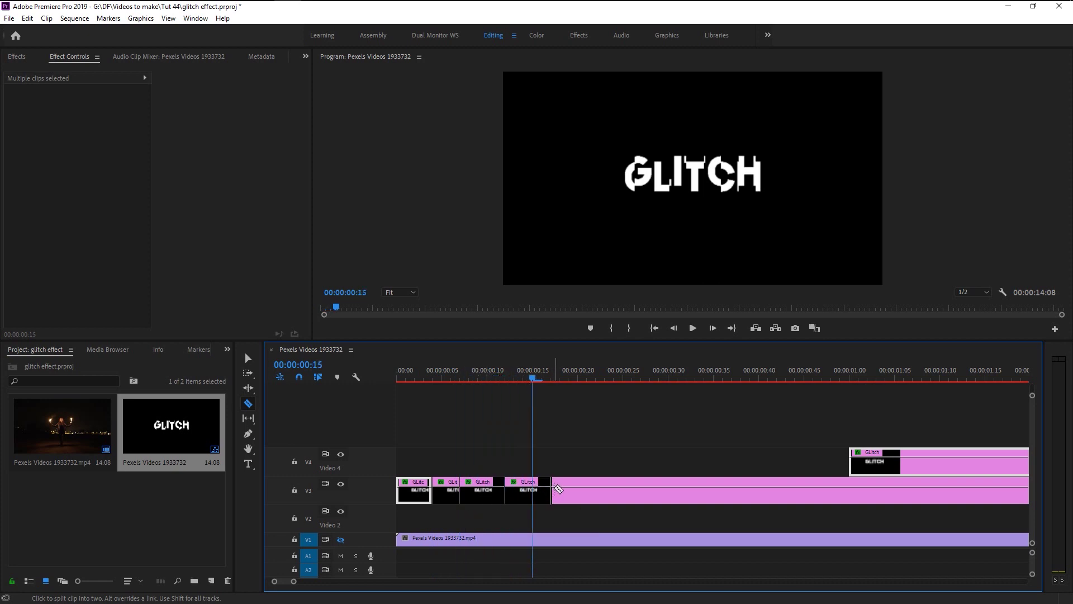
{"action": "key", "text": "Right"}
{"action": "key", "text": "Right"}
{"action": "key", "text": "Right"}
{"action": "left_click", "coordinate": [566, 494]}
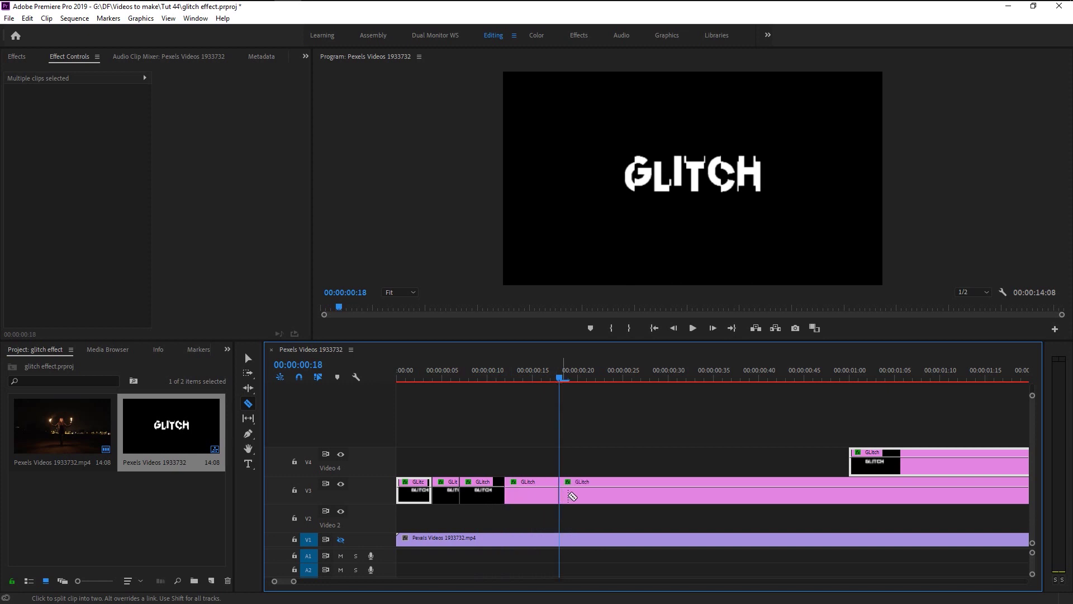
{"action": "key", "text": "Right"}
{"action": "key", "text": "Right"}
{"action": "key", "text": "Right"}
{"action": "key", "text": "Right"}
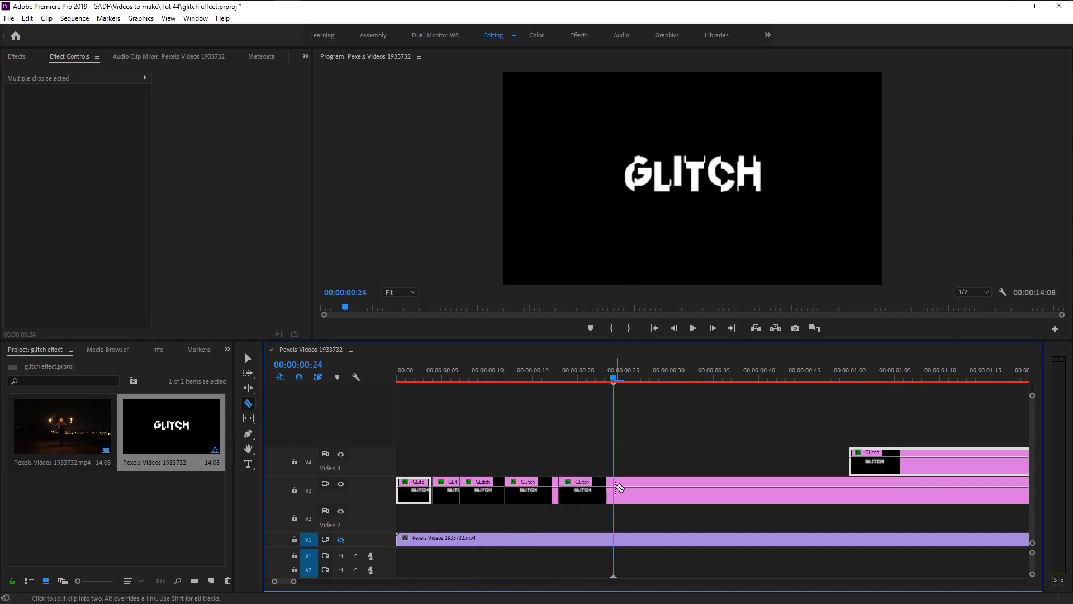
{"action": "left_click", "coordinate": [619, 488]}
Step: Keep cutting the title near frames 27, 40, 43 and 47, then return to Selection
{"action": "key", "text": "Right"}
{"action": "key", "text": "Right"}
{"action": "key", "text": "Right"}
{"action": "left_click", "coordinate": [642, 490]}
{"action": "key", "text": "Right"}
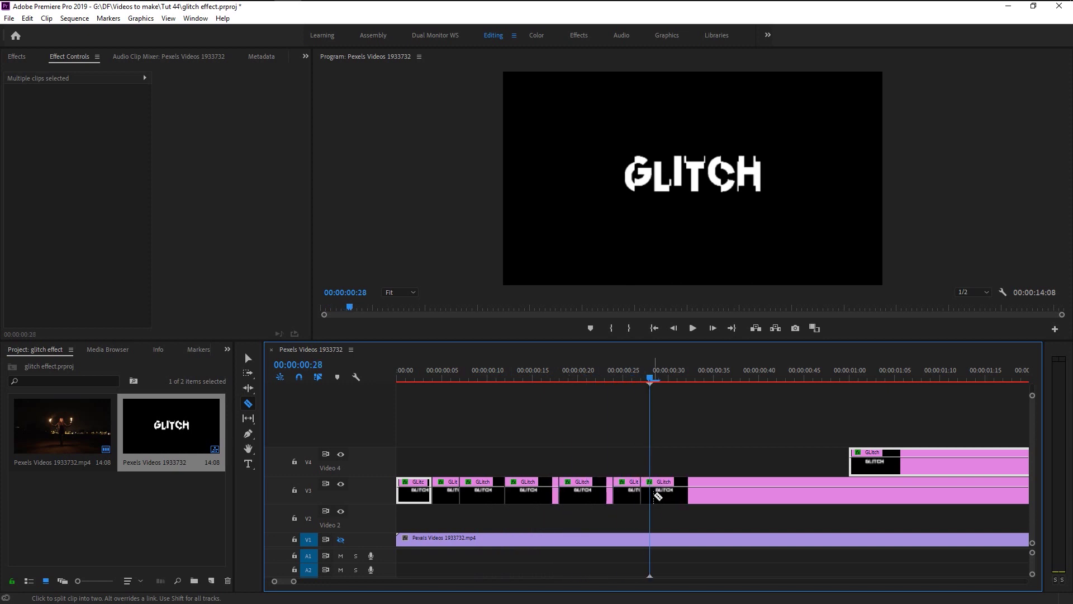
{"action": "key", "text": "Right"}
{"action": "key", "text": "Right"}
{"action": "key", "text": "Right"}
{"action": "left_click", "coordinate": [699, 486]}
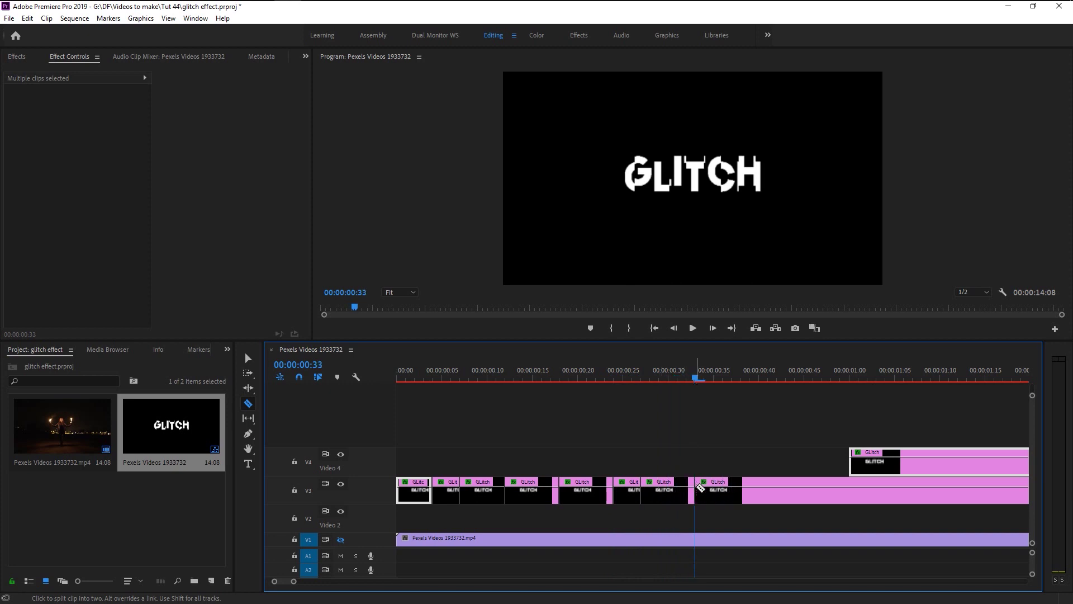
{"action": "key", "text": "Right"}
{"action": "key", "text": "Right"}
{"action": "key", "text": "Right"}
{"action": "key", "text": "Right"}
{"action": "key", "text": "Right"}
{"action": "left_click", "coordinate": [747, 491]}
{"action": "key", "text": "Right"}
{"action": "key", "text": "Right"}
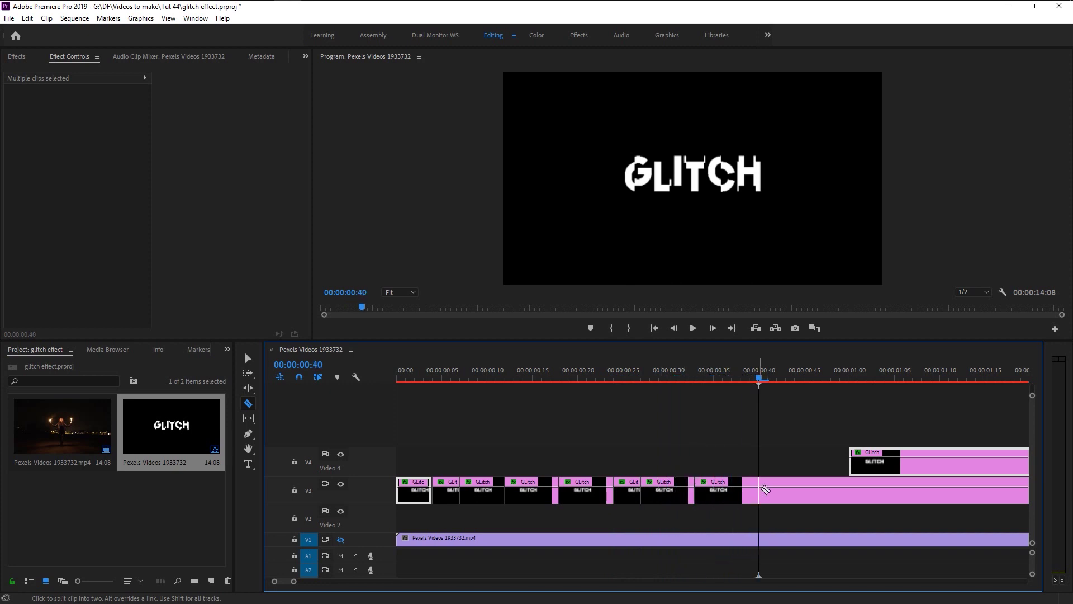
{"action": "left_click", "coordinate": [759, 490]}
{"action": "key", "text": "Right"}
{"action": "key", "text": "Right"}
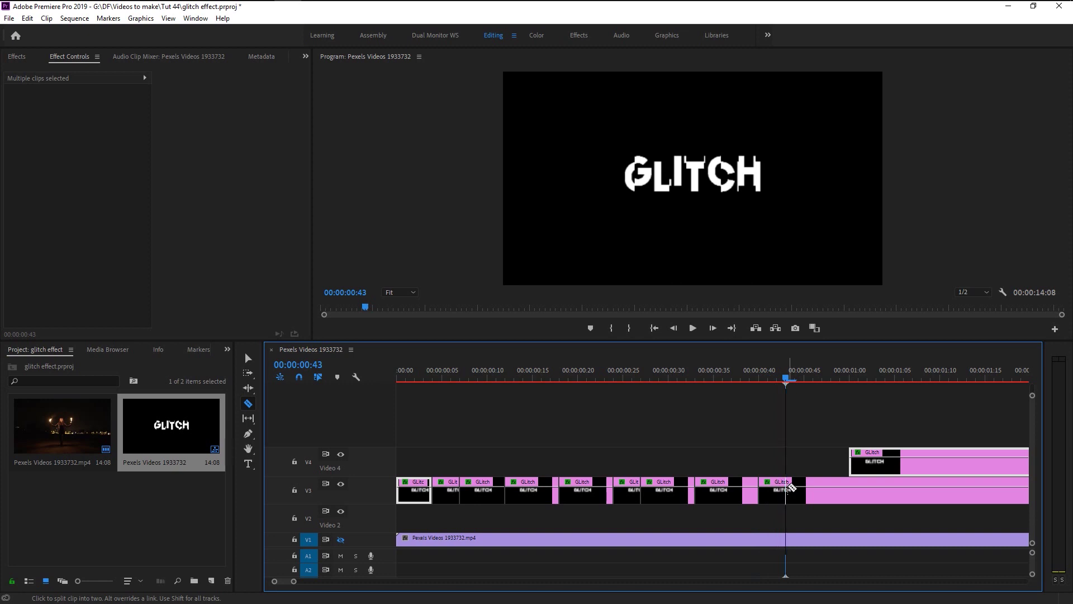
{"action": "left_click", "coordinate": [791, 488]}
{"action": "key", "text": "Right"}
{"action": "key", "text": "Right"}
{"action": "key", "text": "Right"}
{"action": "key", "text": "Right"}
{"action": "left_click", "coordinate": [809, 497]}
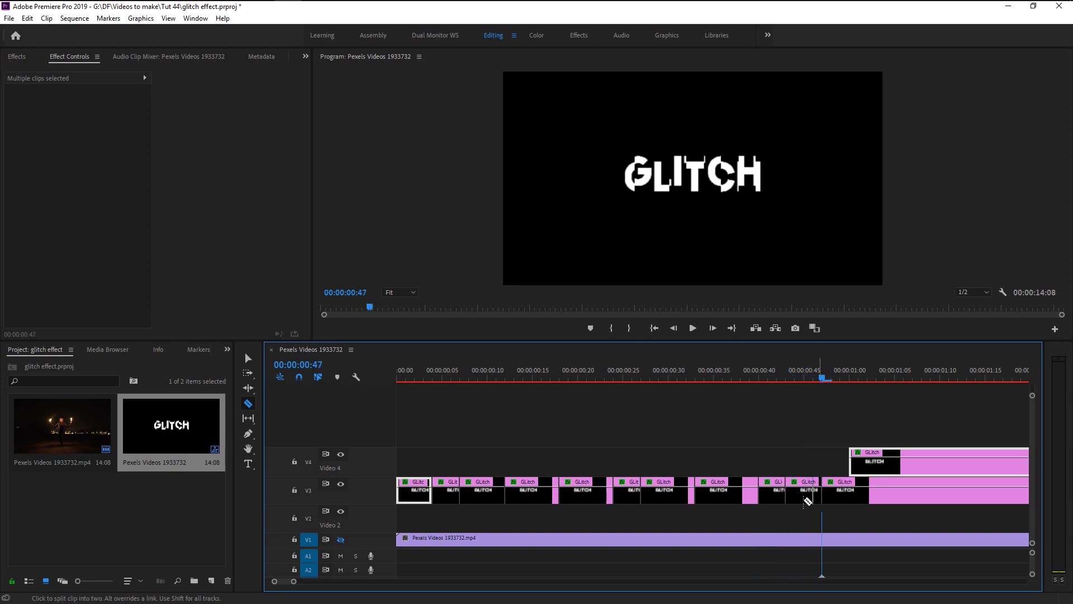
{"action": "left_click", "coordinate": [856, 489]}
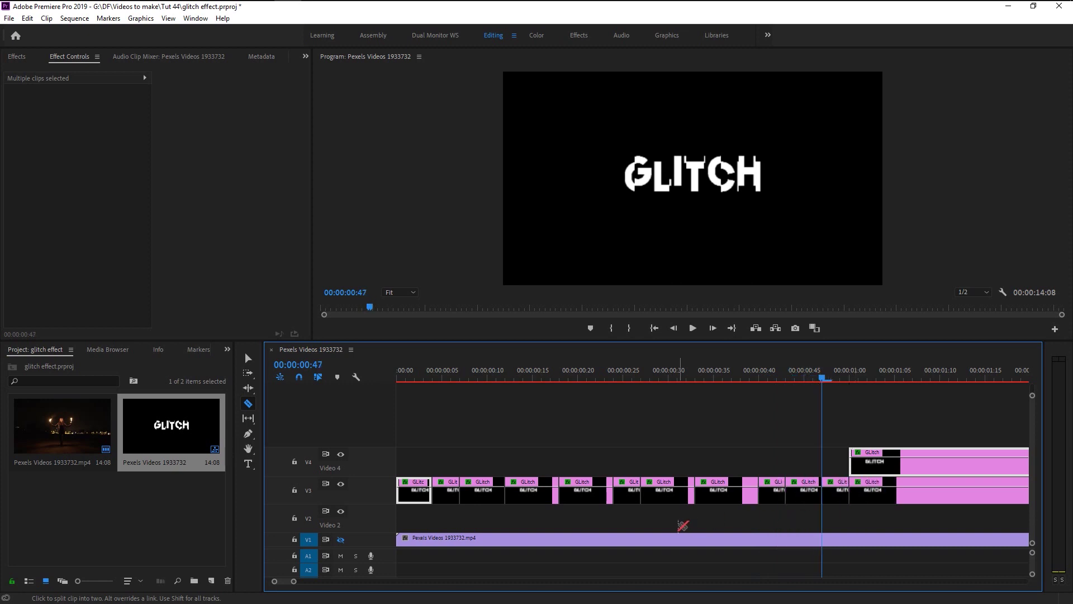
{"action": "key", "text": "v"}
{"action": "left_click", "coordinate": [450, 495]}
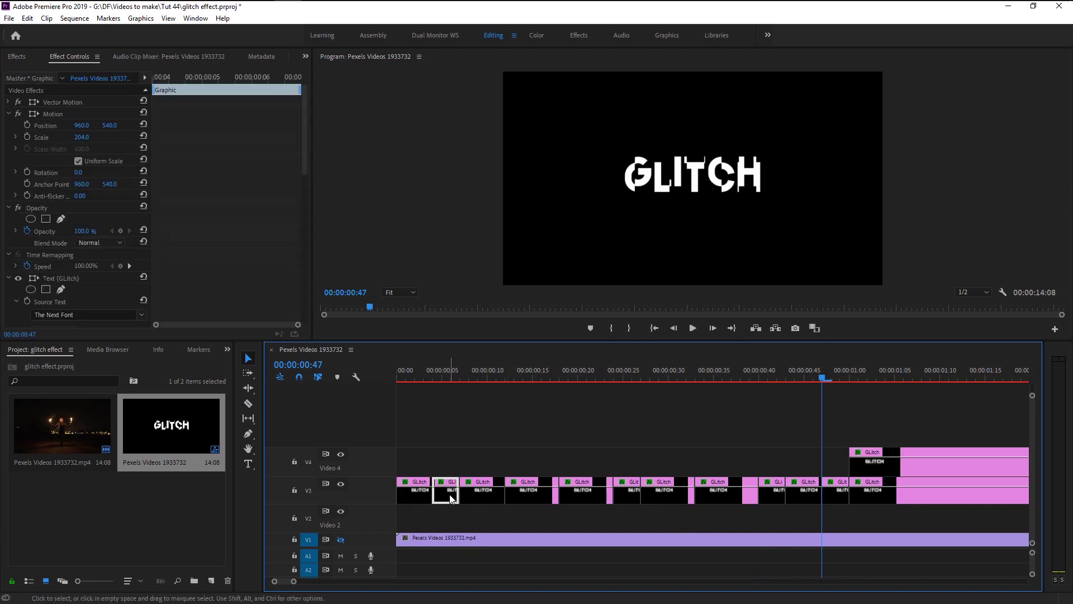
Step: Drag every other GLITCH piece from Video 3 down onto Video 2, keeping their timing
{"action": "left_click_drag", "start_coordinate": [446, 504], "coordinate": [419, 530]}
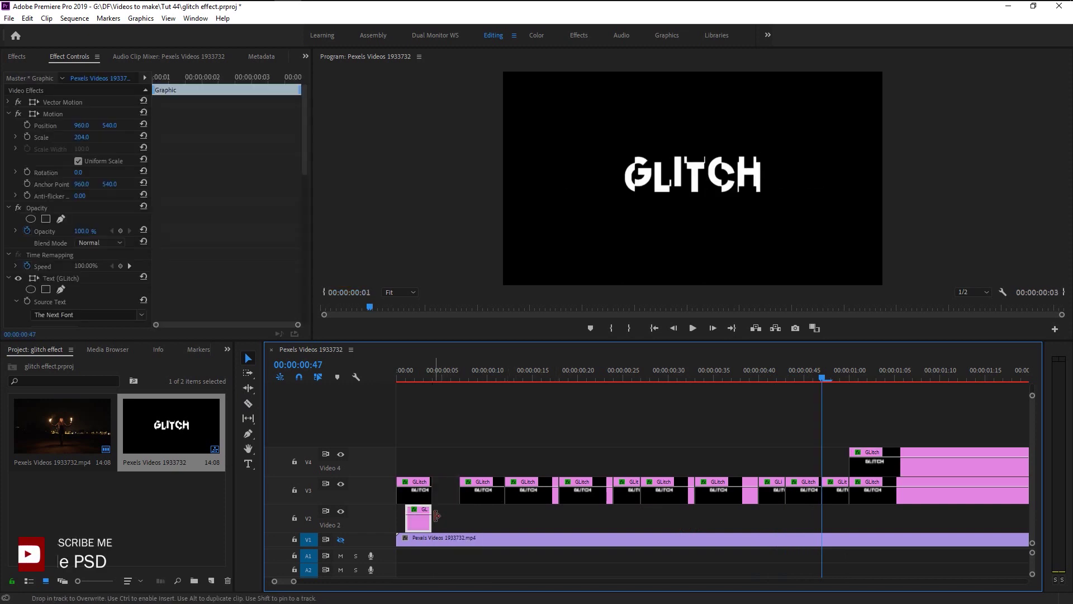
{"action": "left_click_drag", "start_coordinate": [516, 504], "coordinate": [515, 531]}
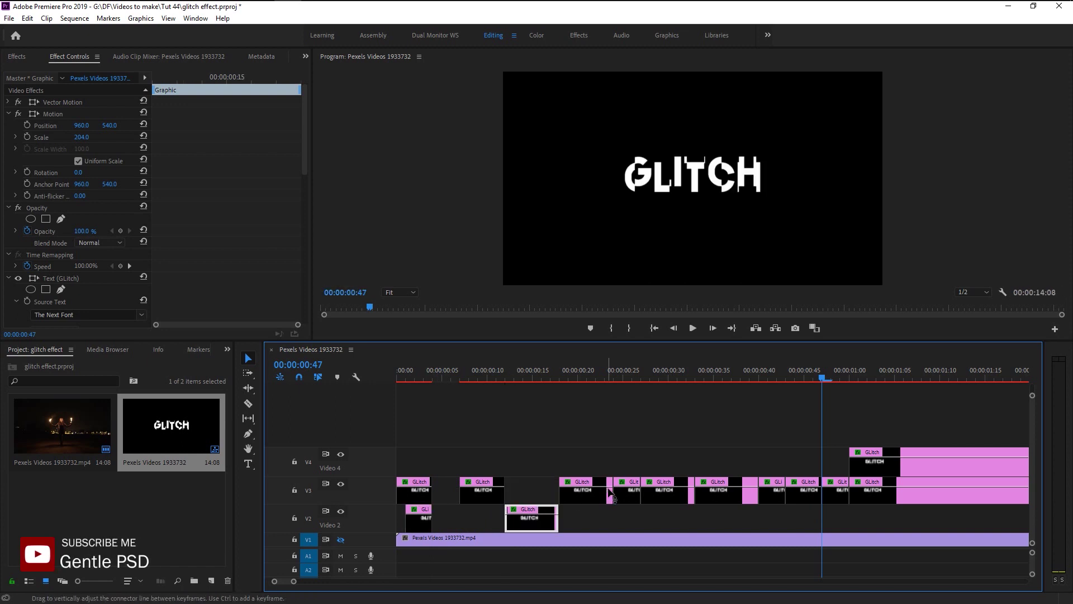
{"action": "left_click", "coordinate": [630, 493]}
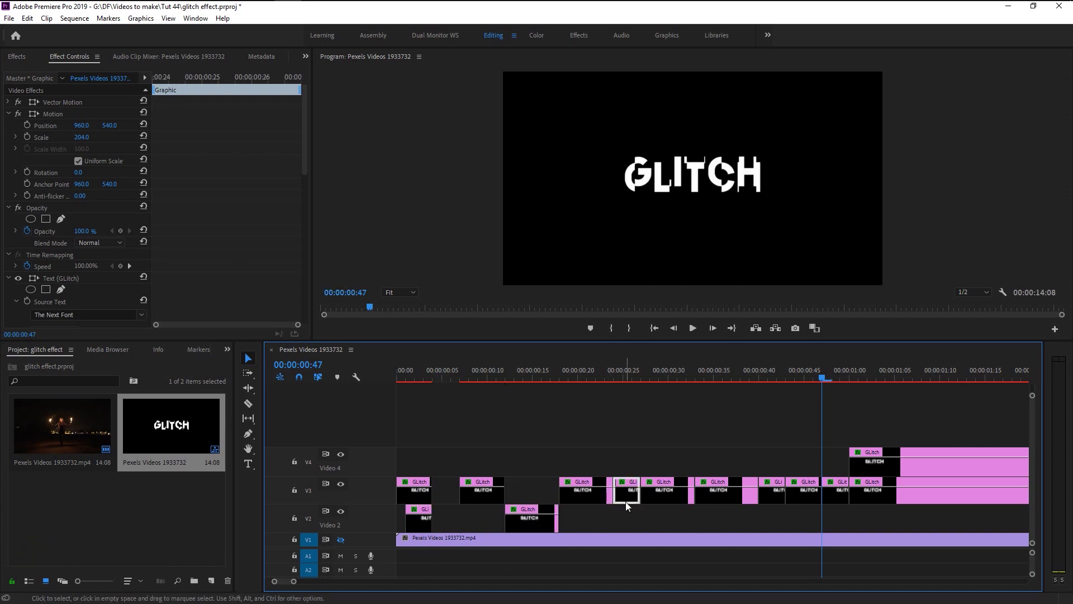
{"action": "left_click_drag", "start_coordinate": [629, 495], "coordinate": [630, 527]}
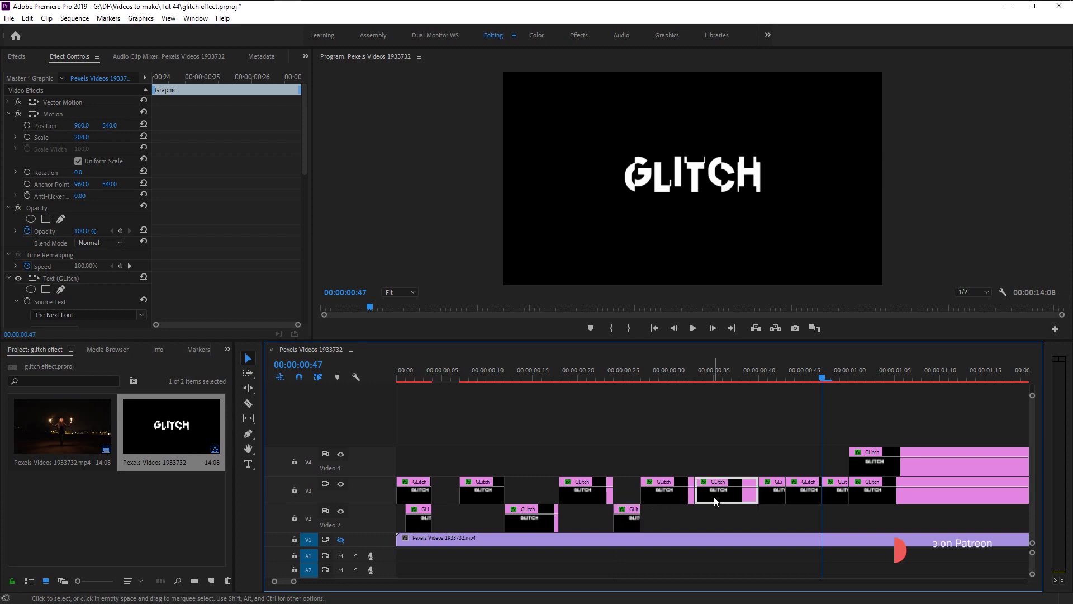
{"action": "left_click_drag", "start_coordinate": [700, 493], "coordinate": [701, 518]}
{"action": "left_click", "coordinate": [803, 493]}
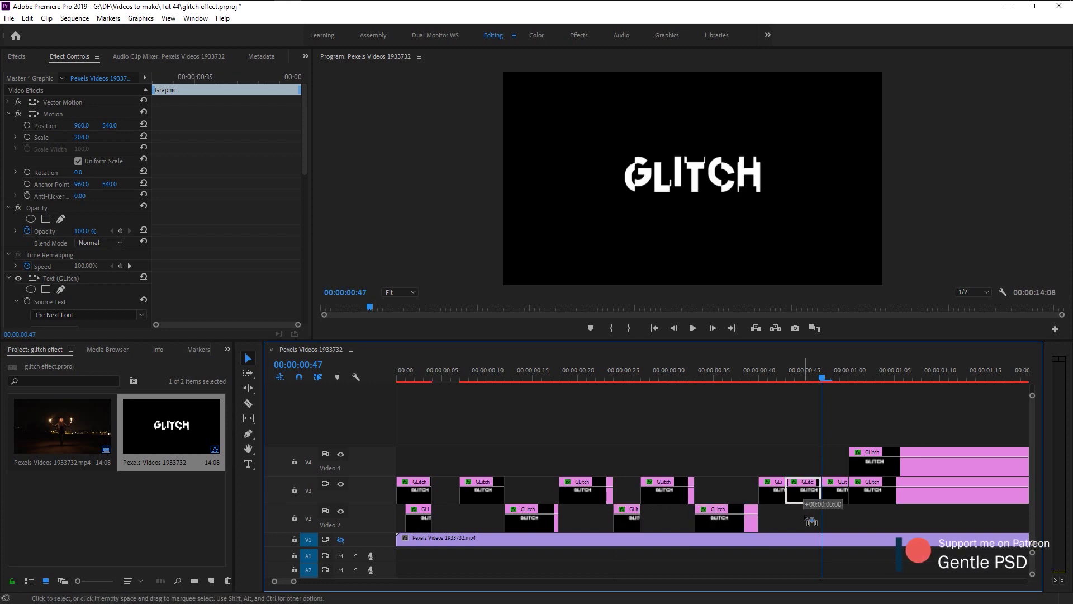
{"action": "left_click_drag", "start_coordinate": [804, 494], "coordinate": [804, 518]}
{"action": "left_click", "coordinate": [851, 497]}
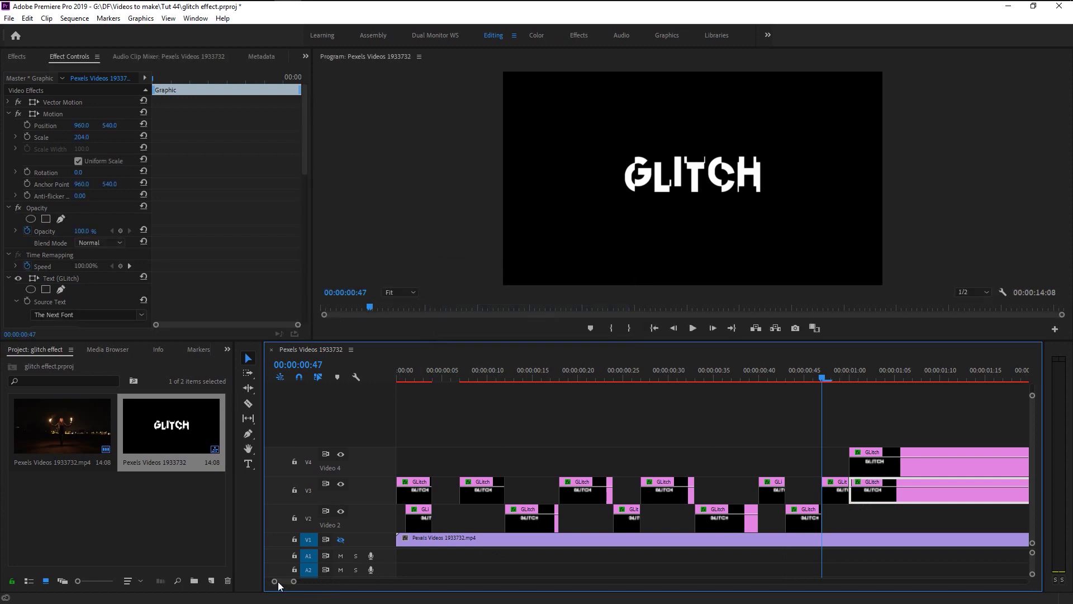
{"action": "left_click", "coordinate": [442, 374]}
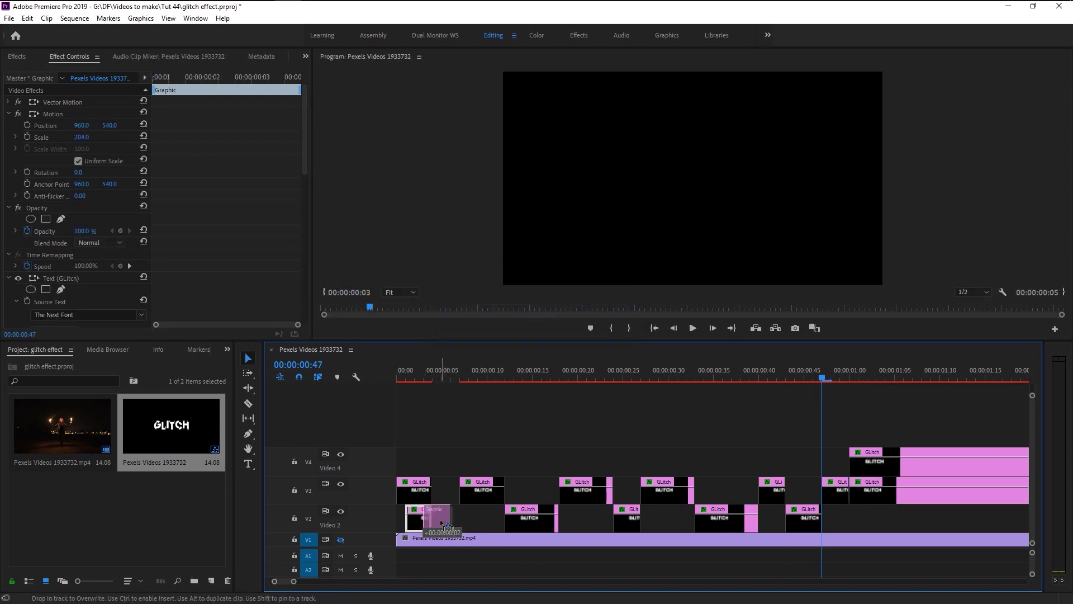
Step: Shift the first Video 2 piece to frame 5; raise wave height there and on the frame-9 piece
{"action": "left_click_drag", "start_coordinate": [423, 519], "coordinate": [451, 521]}
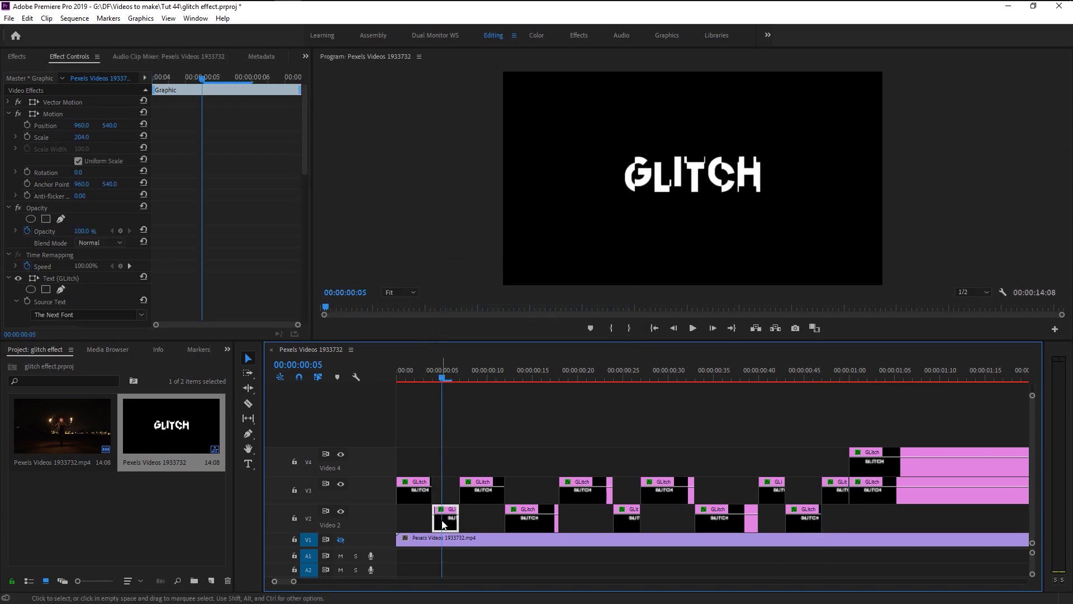
{"action": "scroll", "coordinate": [53, 255], "scroll_direction": "down", "scroll_amount": 3}
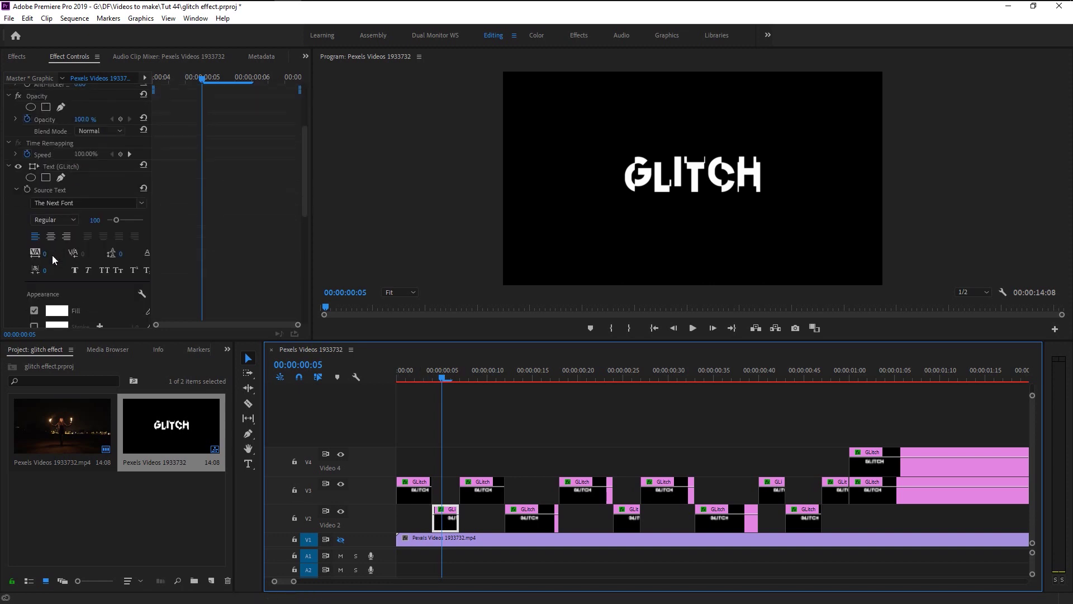
{"action": "scroll", "coordinate": [52, 255], "scroll_direction": "down", "scroll_amount": 3}
{"action": "scroll", "coordinate": [52, 255], "scroll_direction": "down", "scroll_amount": 3}
{"action": "scroll", "coordinate": [52, 255], "scroll_direction": "down", "scroll_amount": 3}
{"action": "scroll", "coordinate": [52, 255], "scroll_direction": "down", "scroll_amount": 2}
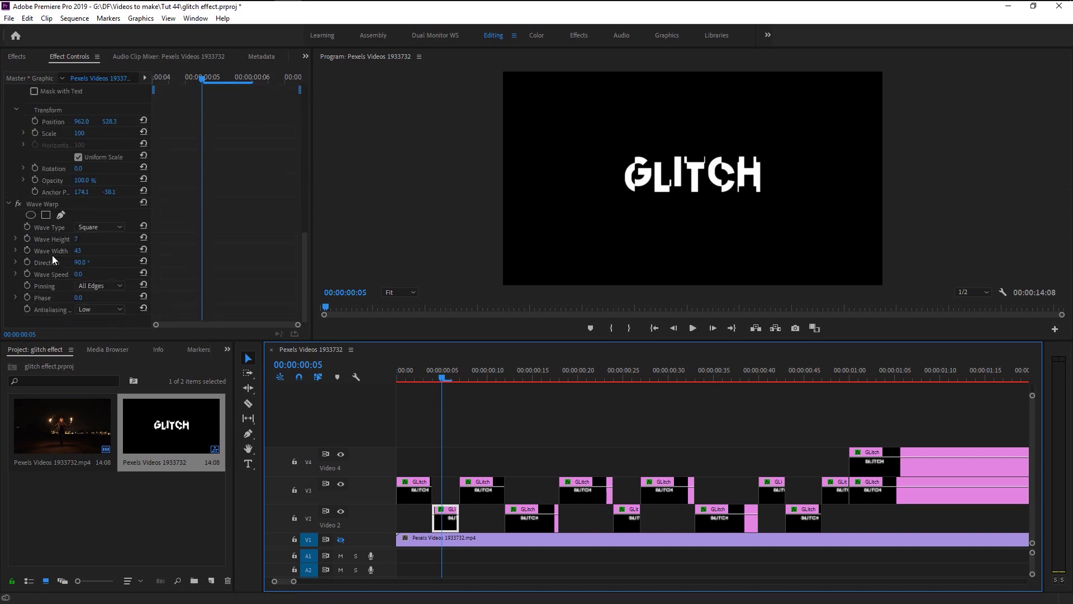
{"action": "left_click_drag", "start_coordinate": [77, 239], "coordinate": [89, 290]}
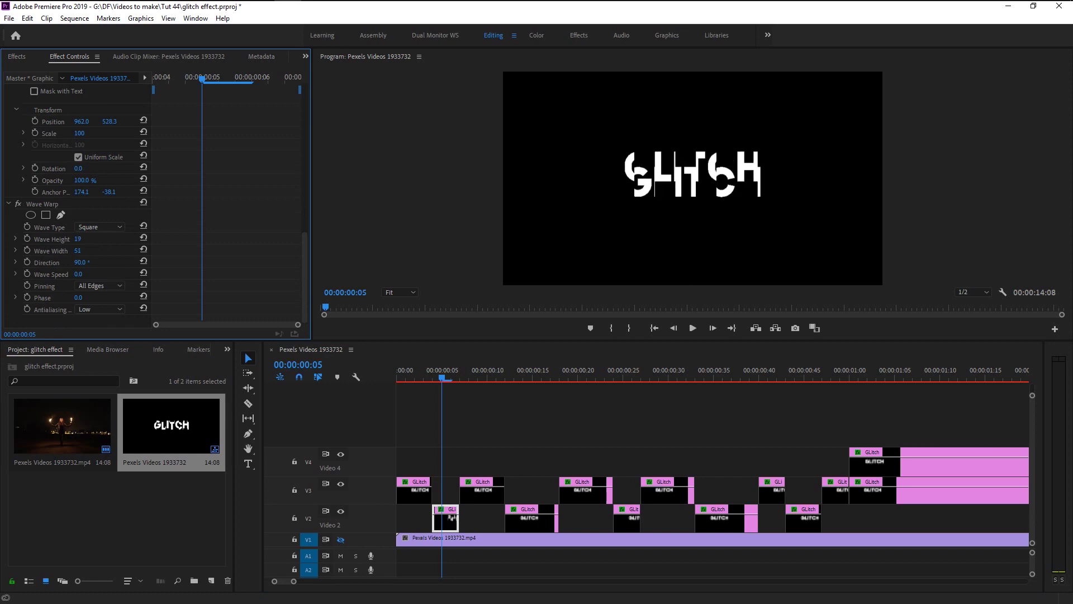
{"action": "left_click", "coordinate": [478, 374]}
{"action": "left_click", "coordinate": [481, 482]}
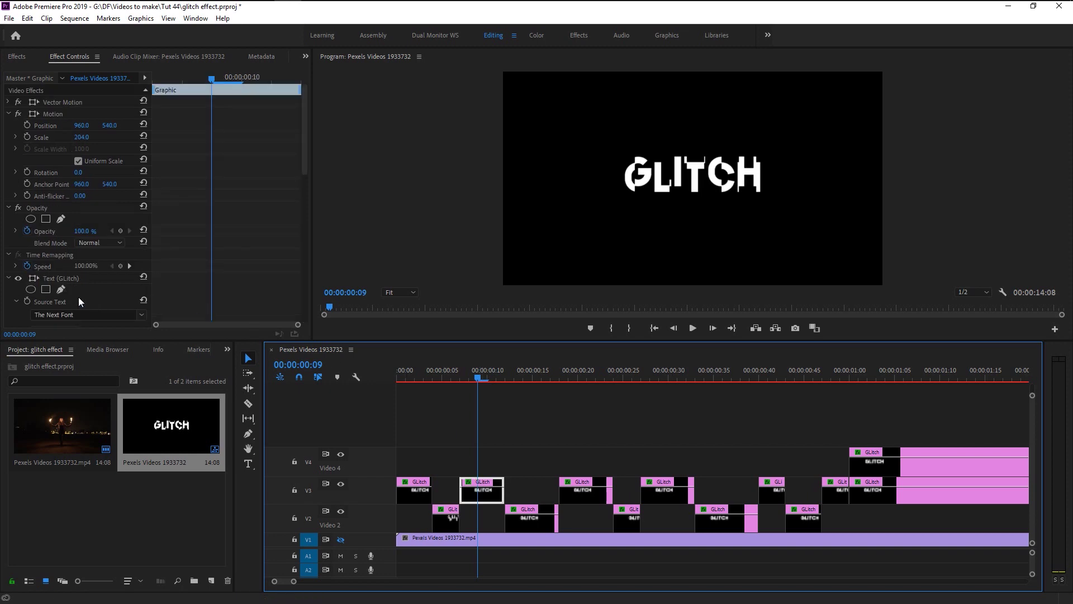
{"action": "scroll", "coordinate": [78, 288], "scroll_direction": "down", "scroll_amount": 3}
{"action": "scroll", "coordinate": [77, 289], "scroll_direction": "down", "scroll_amount": 3}
{"action": "scroll", "coordinate": [78, 288], "scroll_direction": "down", "scroll_amount": 3}
{"action": "scroll", "coordinate": [77, 289], "scroll_direction": "down", "scroll_amount": 3}
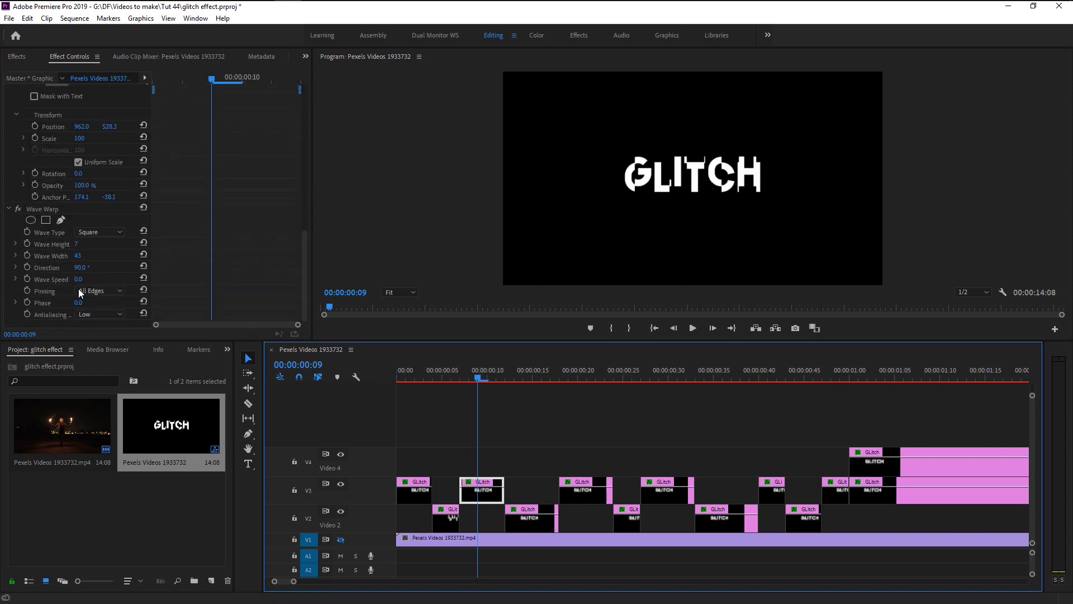
{"action": "mouse_move", "coordinate": [76, 240]}
{"action": "left_mouse_down"}
{"action": "mouse_move", "coordinate": [50, 239]}
{"action": "mouse_move", "coordinate": [92, 239]}
{"action": "left_mouse_up"}
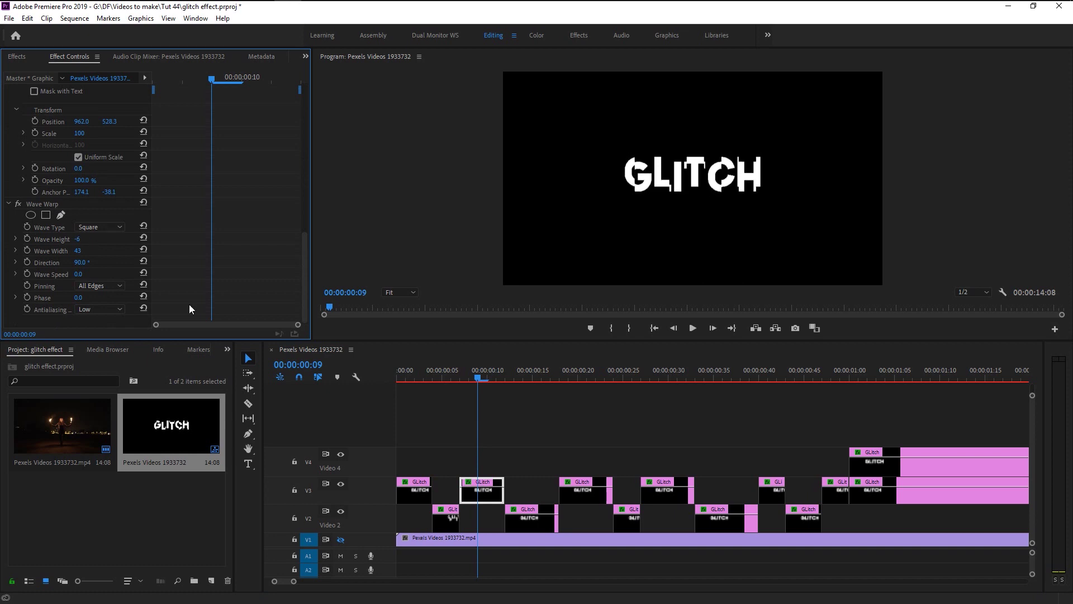
Step: Give the frame-15 piece width 50 and more height, and the frame-22 piece height -28
{"action": "left_click", "coordinate": [532, 374]}
{"action": "left_click", "coordinate": [525, 513]}
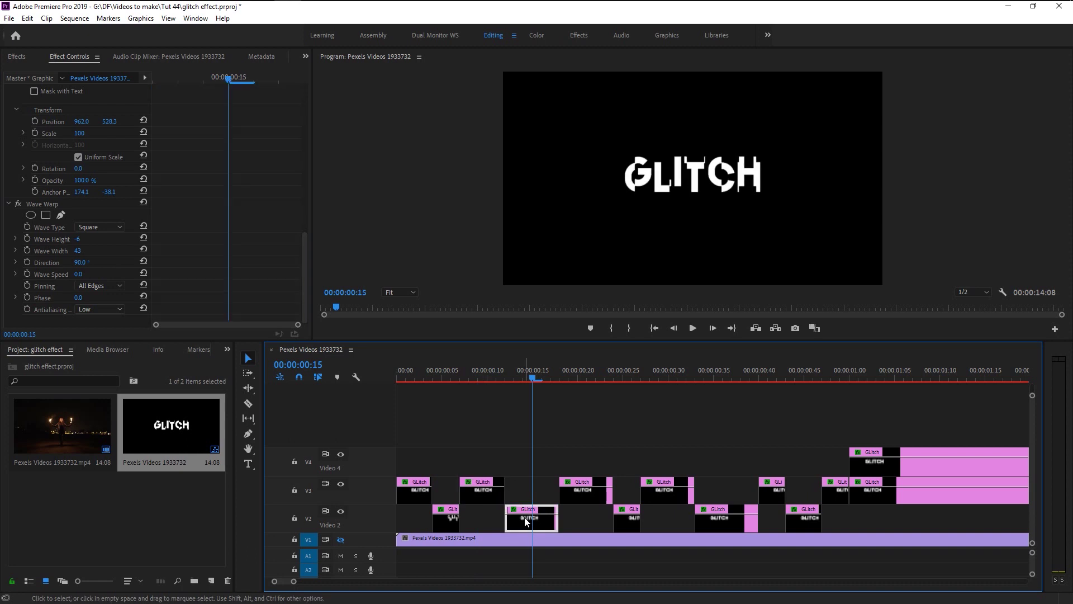
{"action": "scroll", "coordinate": [82, 280], "scroll_direction": "down", "scroll_amount": 5}
{"action": "scroll", "coordinate": [100, 271], "scroll_direction": "down", "scroll_amount": 2}
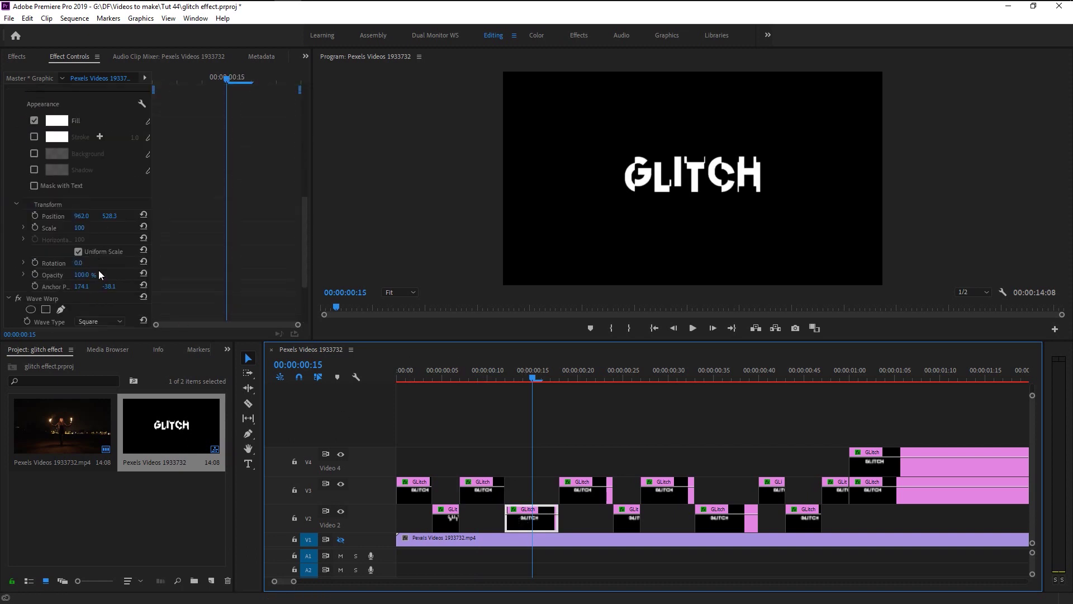
{"action": "scroll", "coordinate": [98, 270], "scroll_direction": "down", "scroll_amount": 2}
{"action": "scroll", "coordinate": [97, 271], "scroll_direction": "down", "scroll_amount": 2}
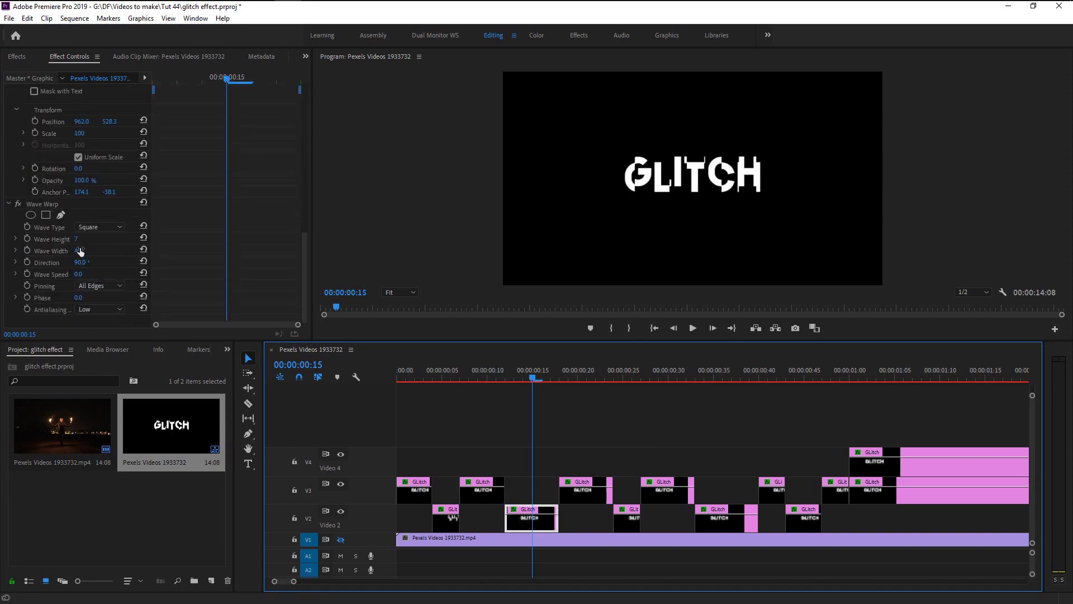
{"action": "left_click_drag", "start_coordinate": [81, 269], "coordinate": [244, 352]}
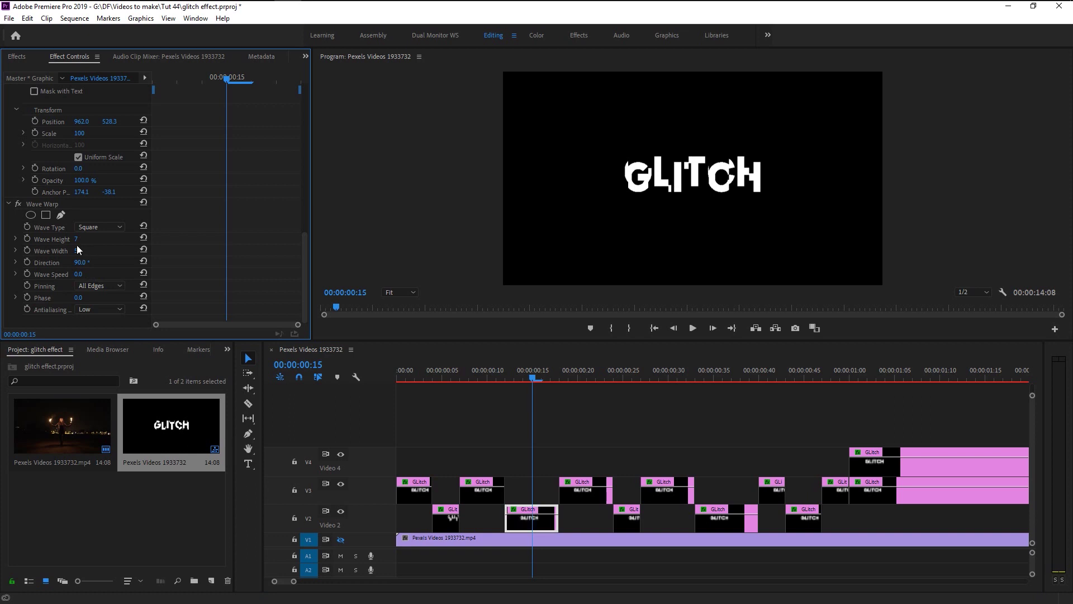
{"action": "left_click_drag", "start_coordinate": [74, 238], "coordinate": [97, 239]}
{"action": "left_click", "coordinate": [596, 374]}
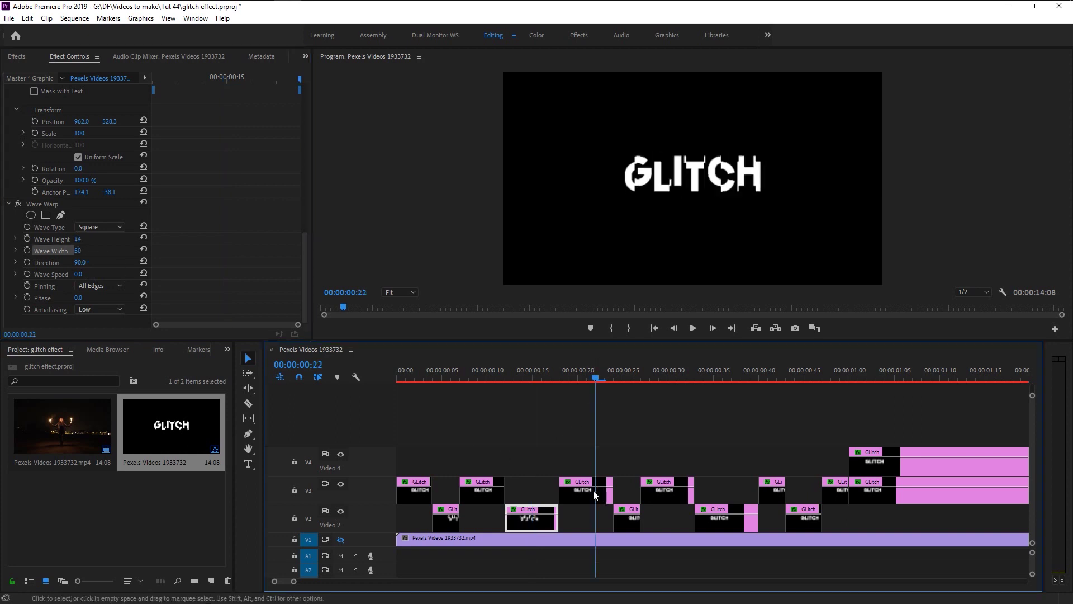
{"action": "left_click", "coordinate": [593, 490]}
{"action": "scroll", "coordinate": [86, 297], "scroll_direction": "up", "scroll_amount": 2}
{"action": "scroll", "coordinate": [86, 297], "scroll_direction": "up", "scroll_amount": 3}
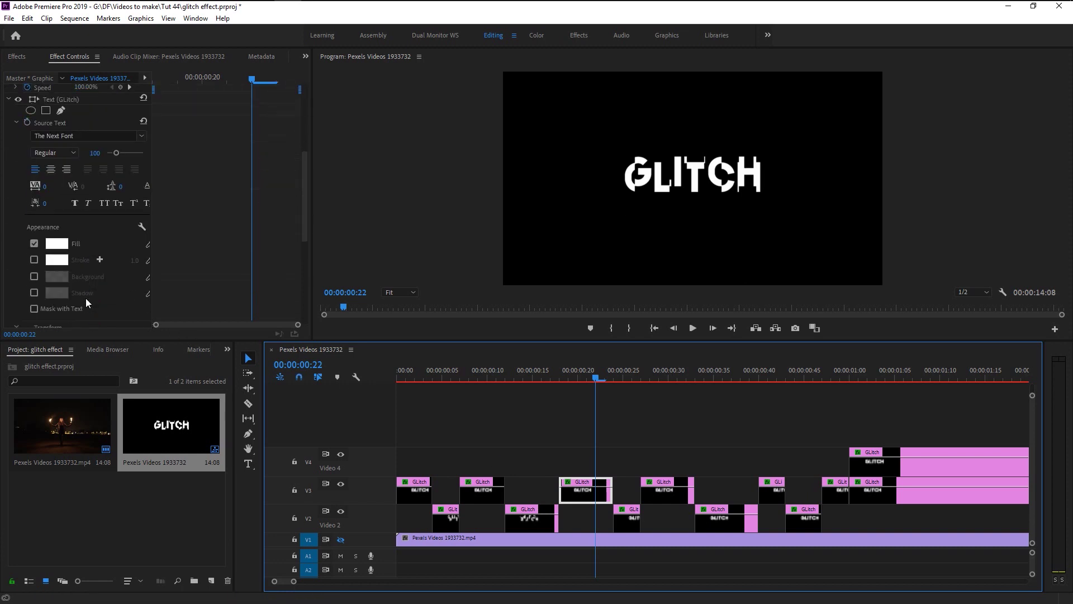
{"action": "scroll", "coordinate": [85, 298], "scroll_direction": "down", "scroll_amount": 2}
{"action": "scroll", "coordinate": [85, 297], "scroll_direction": "down", "scroll_amount": 2}
{"action": "scroll", "coordinate": [85, 297], "scroll_direction": "down", "scroll_amount": 2}
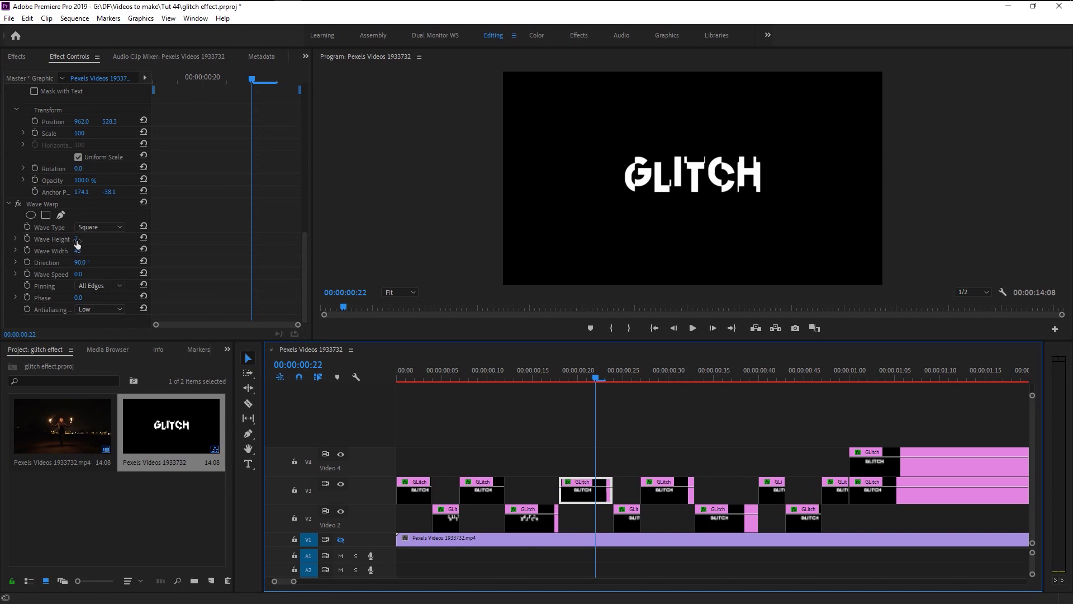
{"action": "left_click_drag", "start_coordinate": [77, 241], "coordinate": [52, 241]}
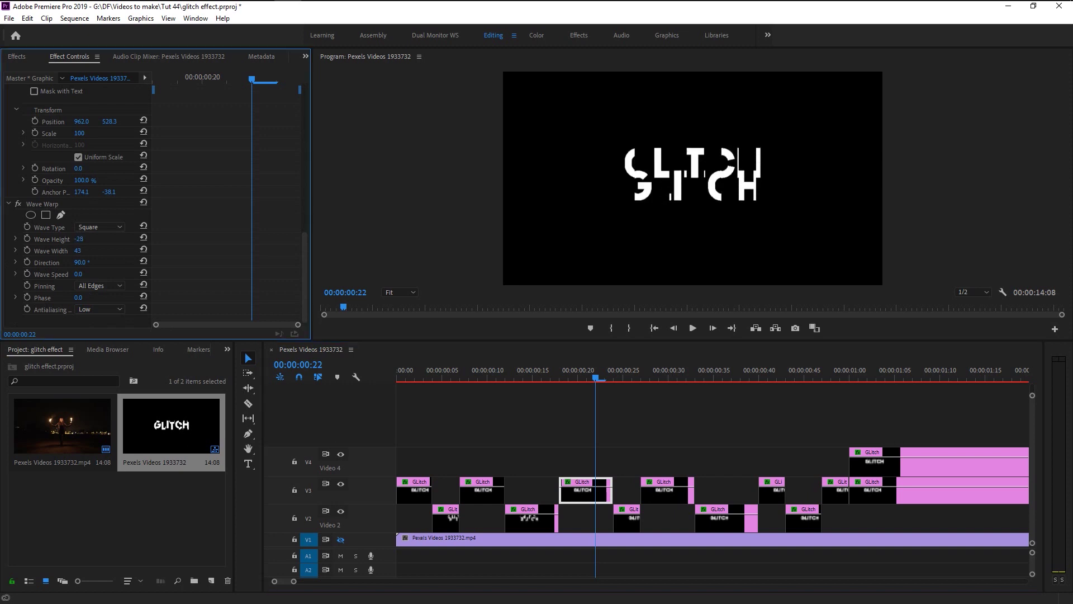
Step: Set a negative wave height on the frame-25 piece and 100° direction on the frame-36 piece
{"action": "left_click", "coordinate": [623, 374]}
{"action": "left_click", "coordinate": [630, 521]}
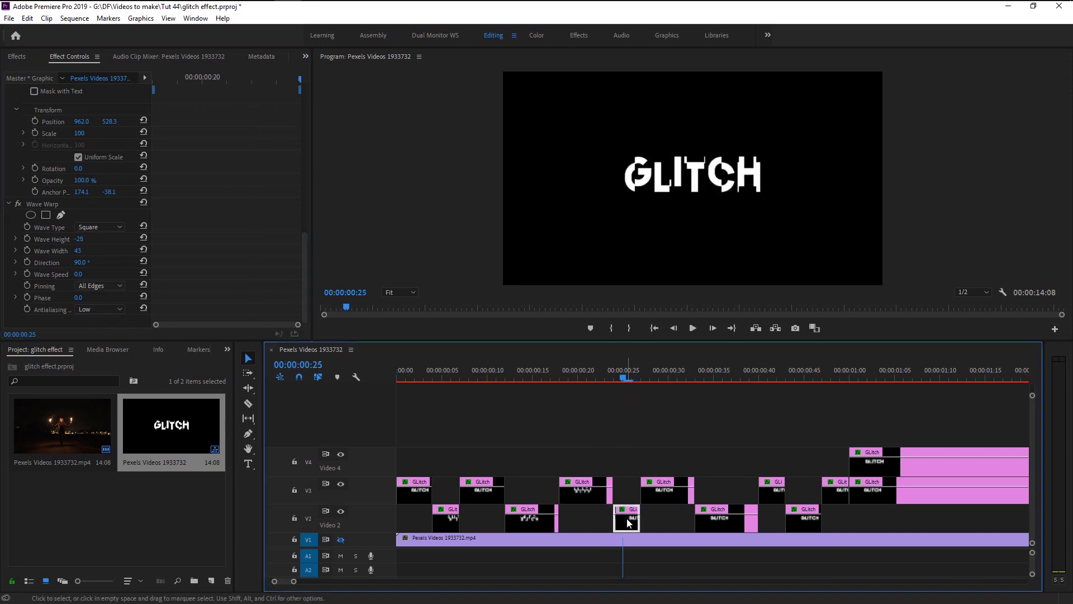
{"action": "scroll", "coordinate": [59, 241], "scroll_direction": "up", "scroll_amount": 2}
{"action": "scroll", "coordinate": [55, 249], "scroll_direction": "up", "scroll_amount": 3}
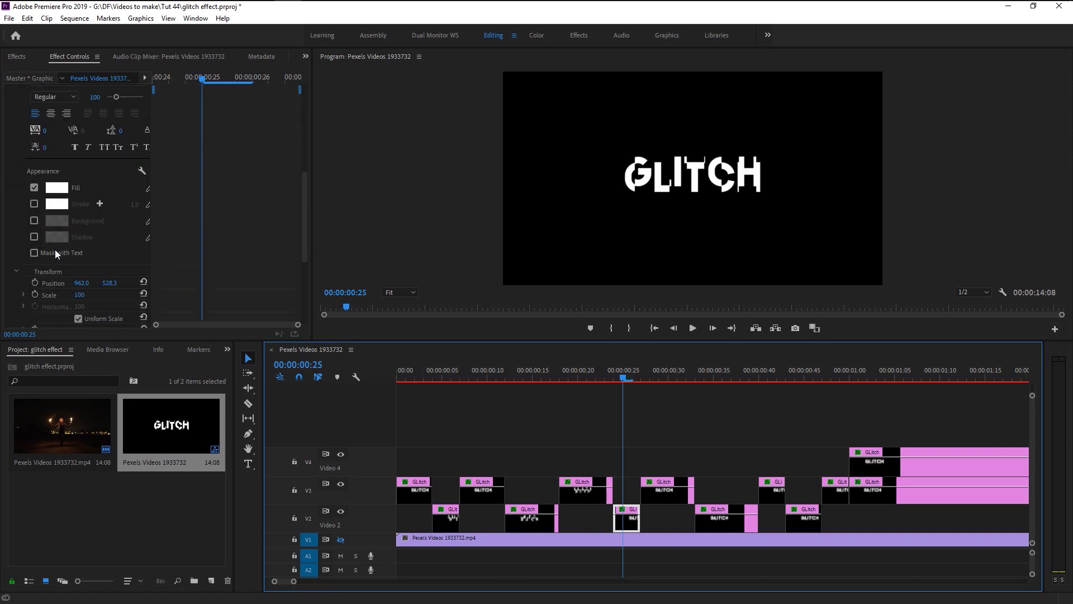
{"action": "scroll", "coordinate": [55, 249], "scroll_direction": "down", "scroll_amount": 3}
{"action": "scroll", "coordinate": [64, 252], "scroll_direction": "down", "scroll_amount": 2}
{"action": "mouse_move", "coordinate": [77, 241]}
{"action": "left_mouse_down"}
{"action": "mouse_move", "coordinate": [62, 240]}
{"action": "mouse_move", "coordinate": [84, 241]}
{"action": "left_mouse_up"}
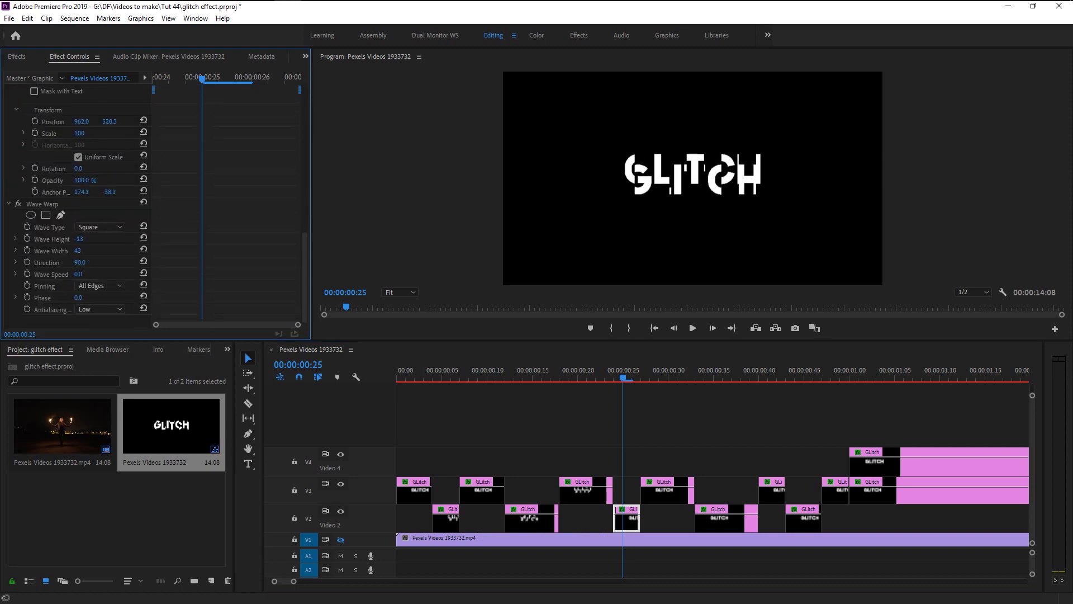
{"action": "left_click", "coordinate": [669, 380]}
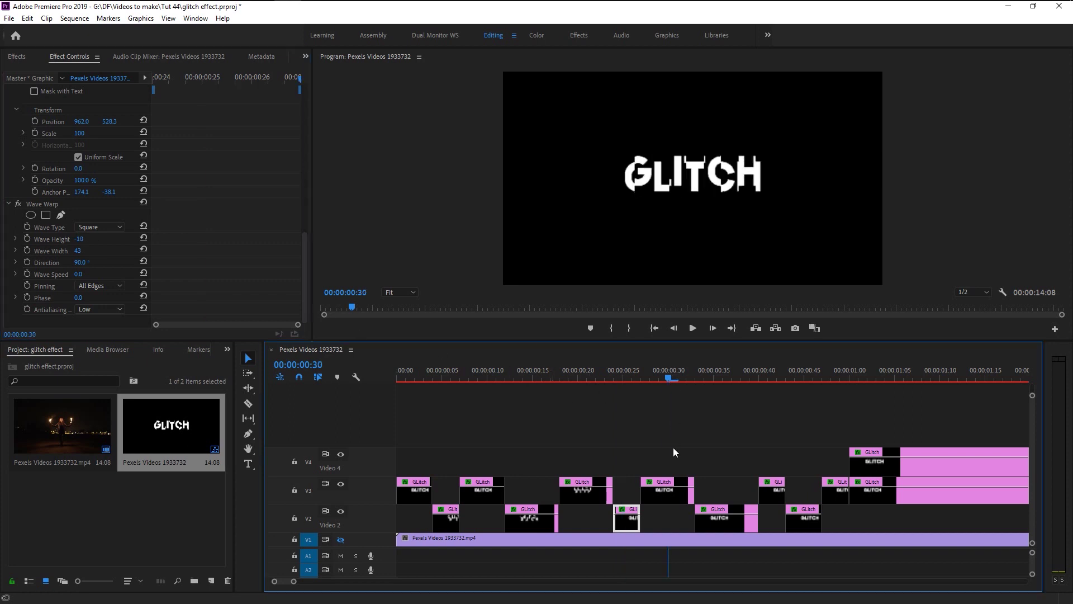
{"action": "left_click", "coordinate": [668, 493]}
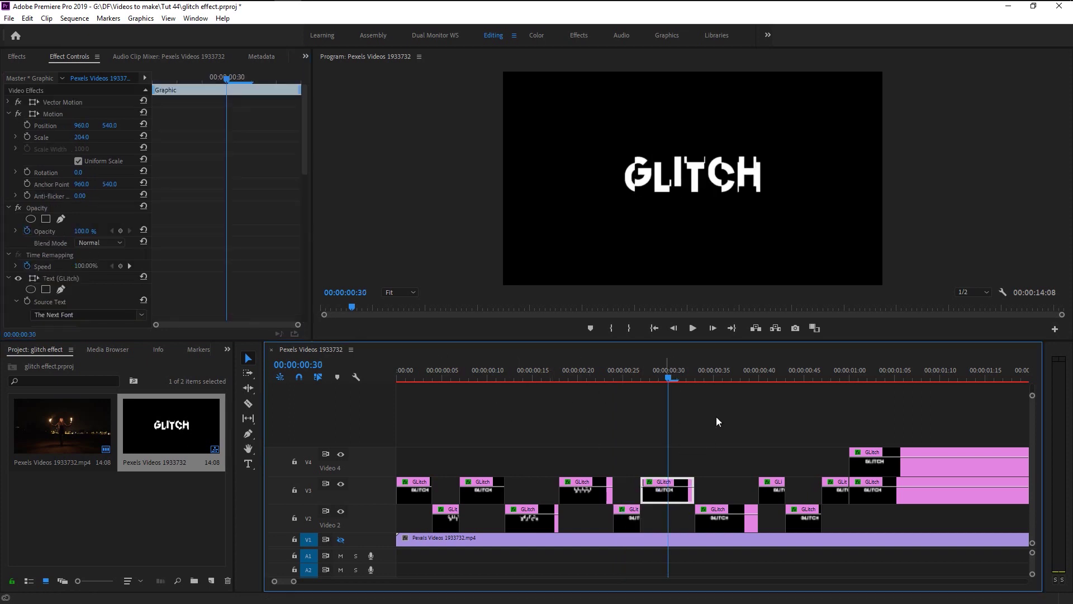
{"action": "left_click", "coordinate": [722, 378]}
{"action": "left_click", "coordinate": [727, 528]}
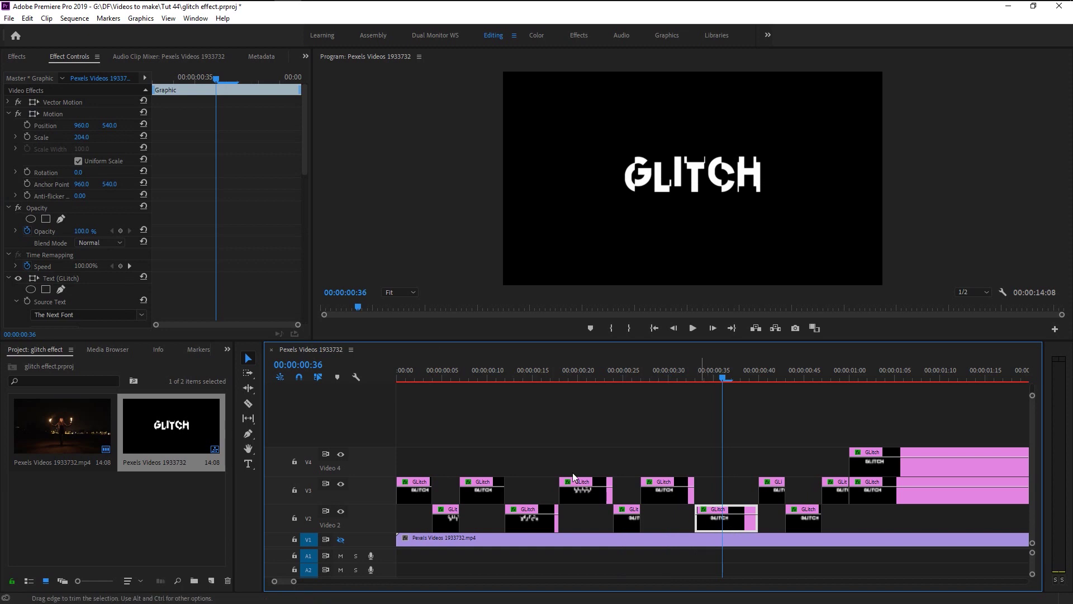
{"action": "scroll", "coordinate": [9, 283], "scroll_direction": "down", "scroll_amount": 2}
{"action": "scroll", "coordinate": [9, 283], "scroll_direction": "down", "scroll_amount": 3}
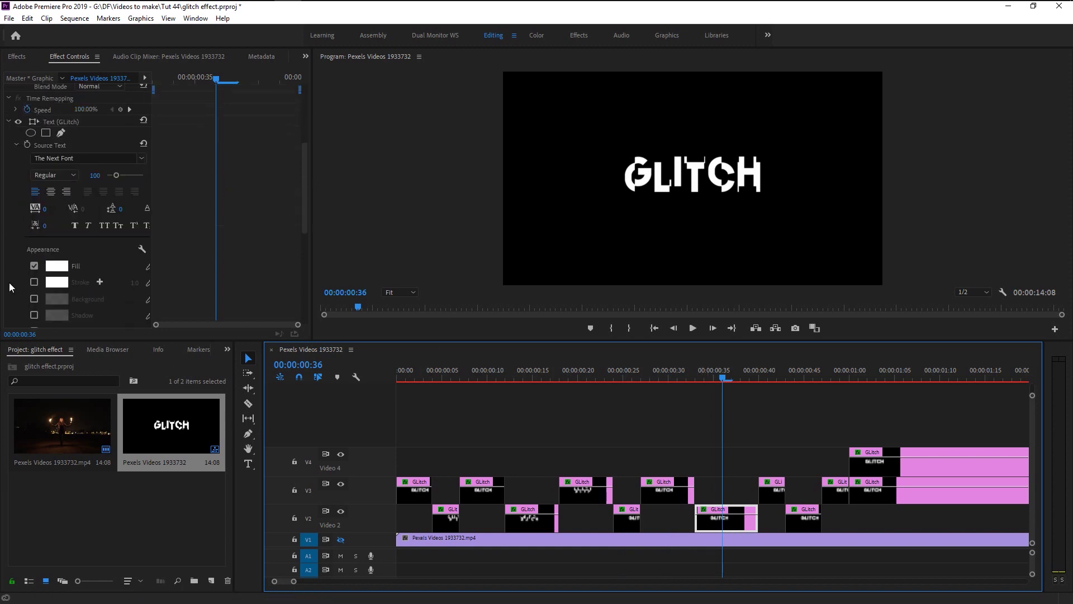
{"action": "scroll", "coordinate": [9, 283], "scroll_direction": "down", "scroll_amount": 3}
{"action": "scroll", "coordinate": [9, 282], "scroll_direction": "down", "scroll_amount": 3}
{"action": "scroll", "coordinate": [8, 287], "scroll_direction": "down", "scroll_amount": 2}
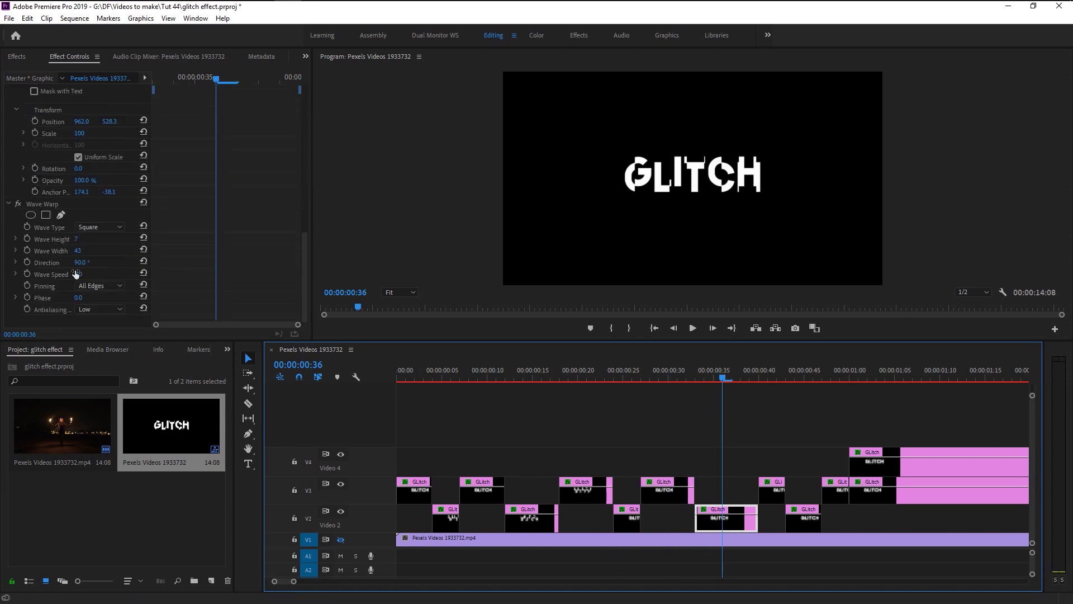
{"action": "left_click_drag", "start_coordinate": [81, 263], "coordinate": [99, 239]}
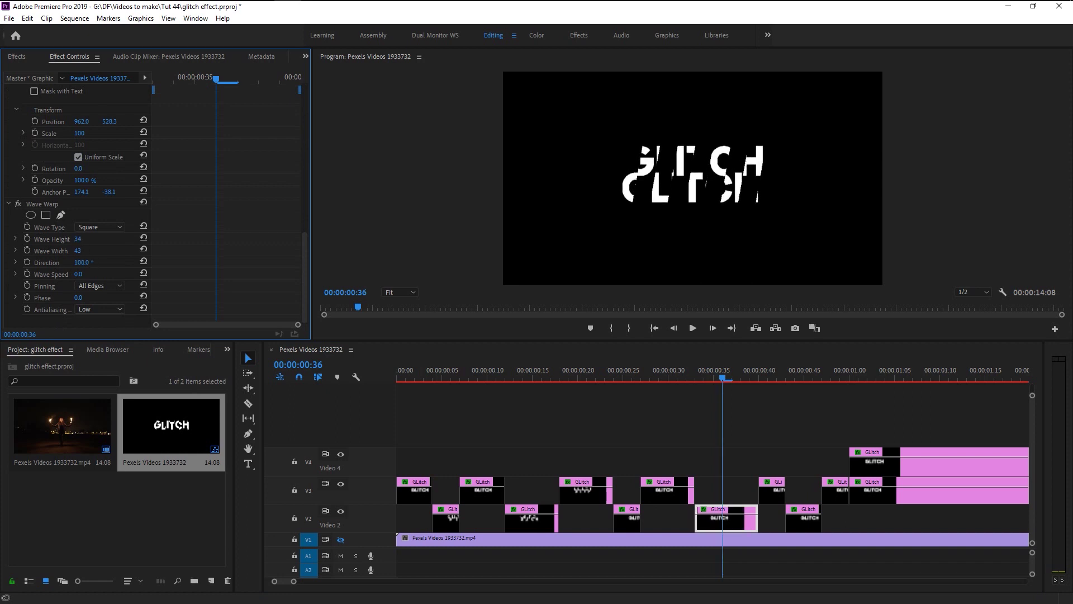
{"action": "left_click", "coordinate": [773, 384]}
Step: Switch the frame-42 Video 3 piece's Wave Warp to Smooth Noise at height 60
{"action": "left_click", "coordinate": [775, 494]}
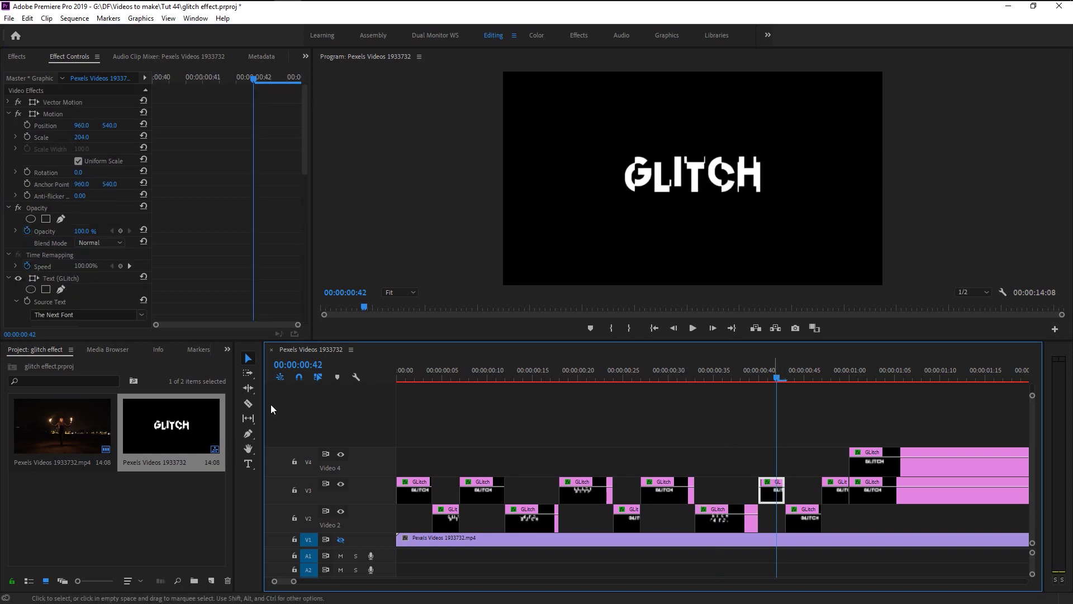
{"action": "scroll", "coordinate": [36, 286], "scroll_direction": "down", "scroll_amount": 3}
{"action": "scroll", "coordinate": [36, 289], "scroll_direction": "down", "scroll_amount": 3}
{"action": "scroll", "coordinate": [38, 291], "scroll_direction": "down", "scroll_amount": 3}
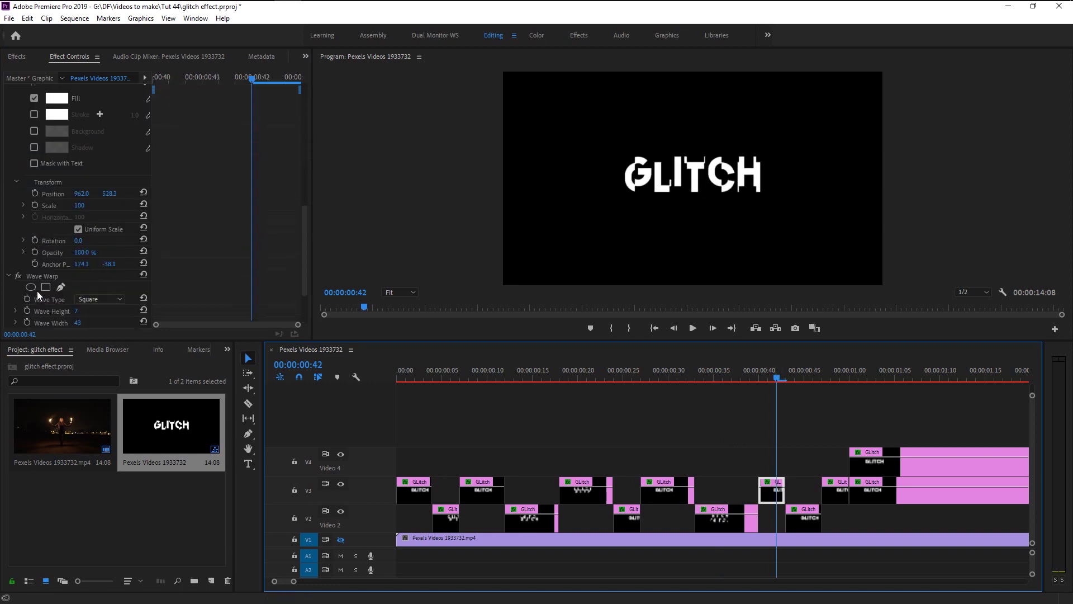
{"action": "scroll", "coordinate": [37, 291], "scroll_direction": "down", "scroll_amount": 3}
{"action": "left_click", "coordinate": [101, 227]}
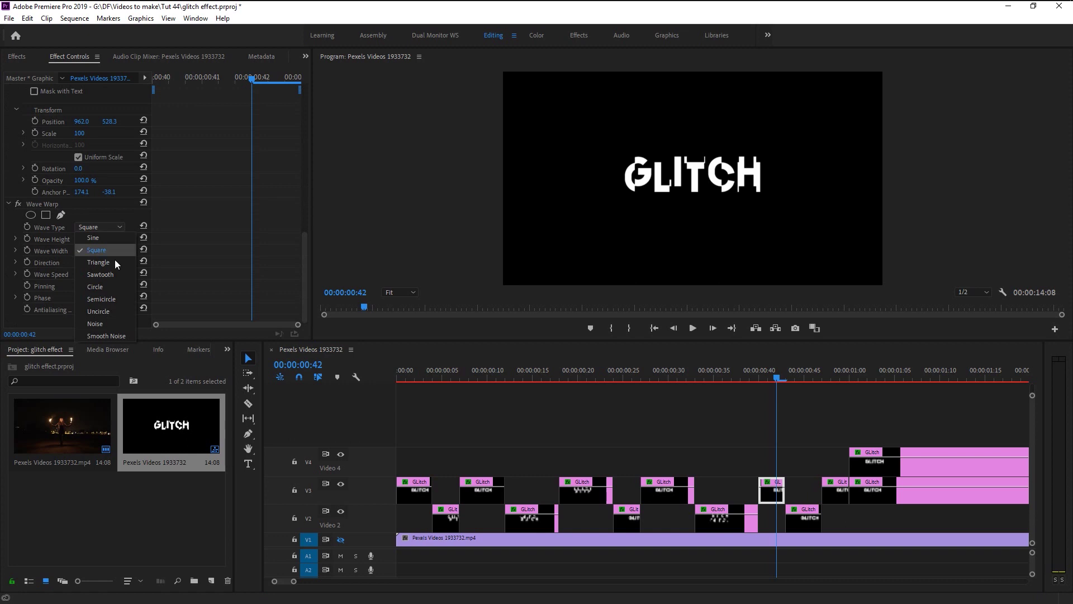
{"action": "left_click", "coordinate": [106, 334]}
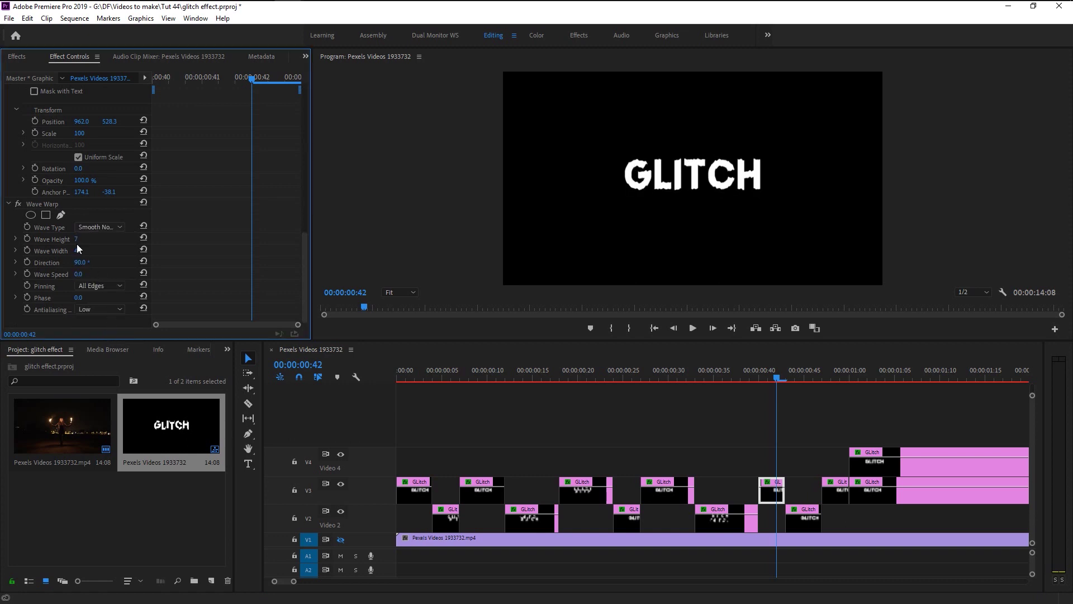
{"action": "left_click_drag", "start_coordinate": [76, 239], "coordinate": [117, 239]}
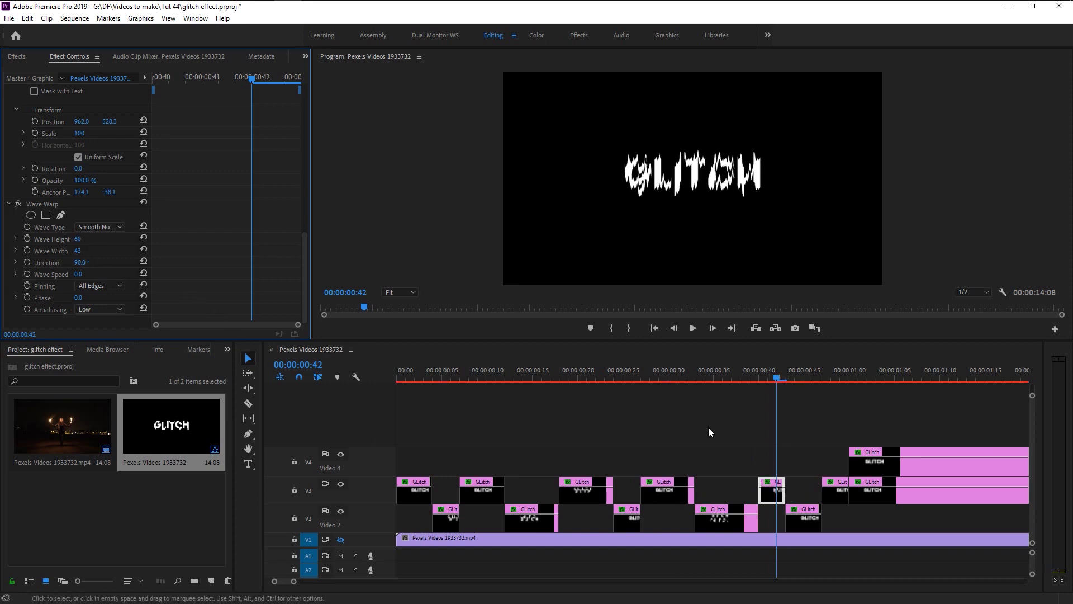
Step: Set the frame-45 Video 2 piece to scale 117, wave height 17 and width 53
{"action": "left_click", "coordinate": [804, 378]}
{"action": "left_click", "coordinate": [803, 516]}
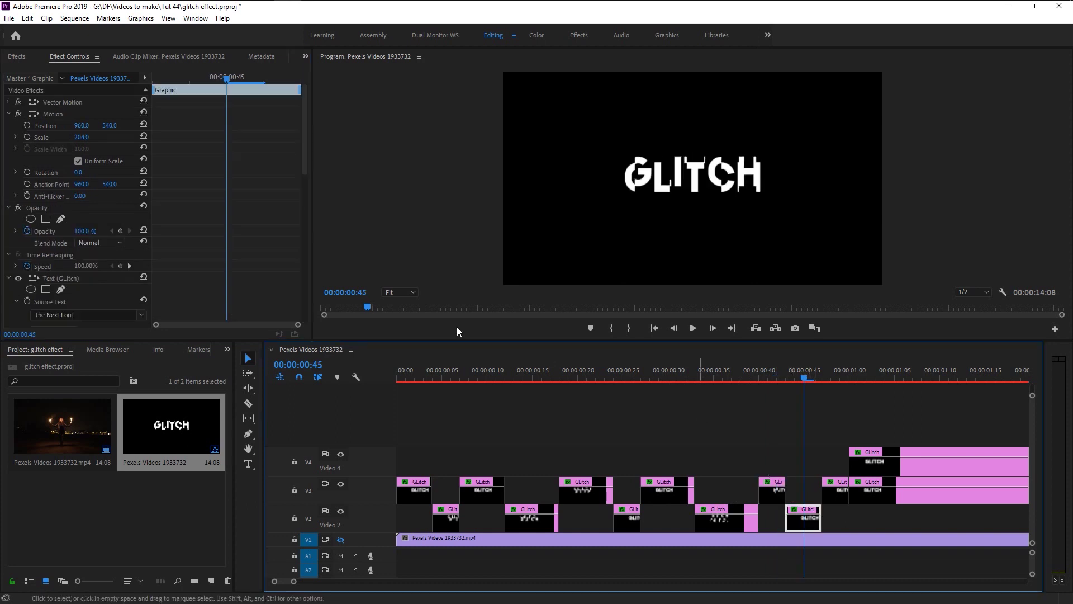
{"action": "scroll", "coordinate": [71, 287], "scroll_direction": "down", "scroll_amount": 3}
{"action": "scroll", "coordinate": [71, 276], "scroll_direction": "down", "scroll_amount": 3}
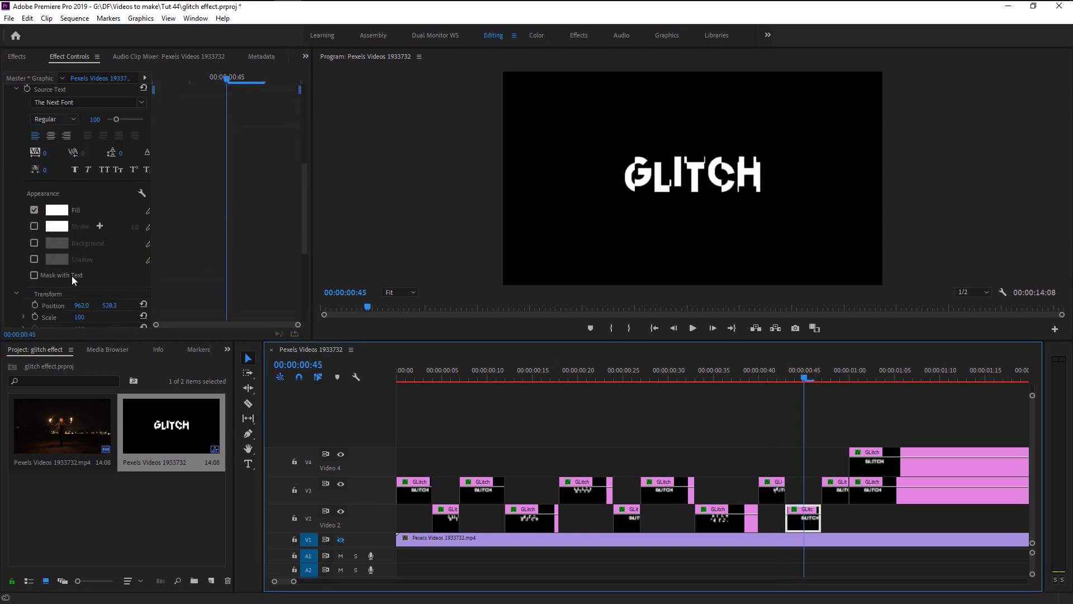
{"action": "scroll", "coordinate": [74, 276], "scroll_direction": "down", "scroll_amount": 3}
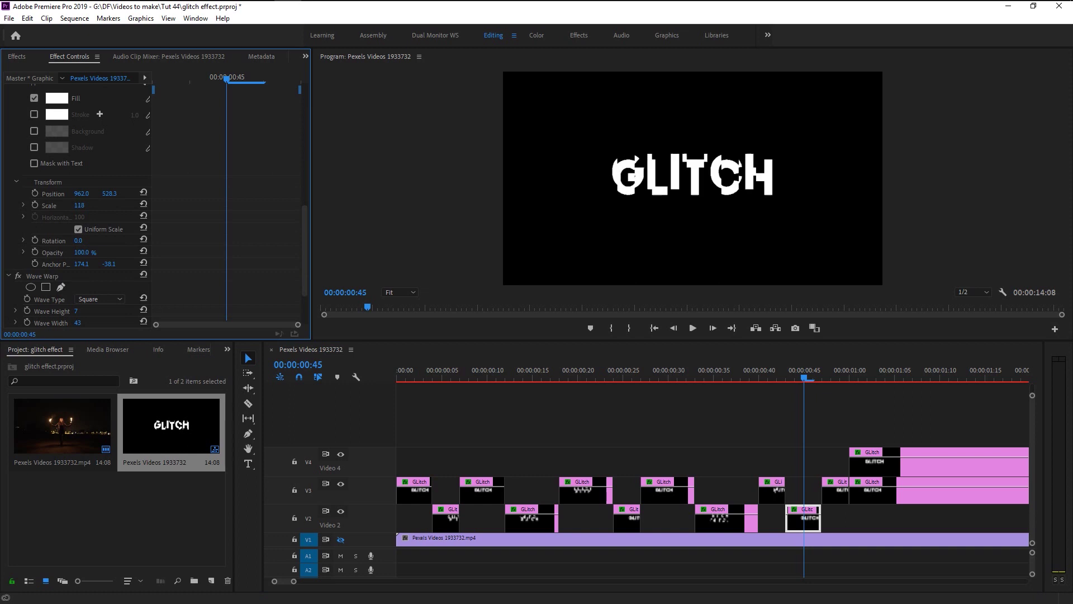
{"action": "left_click", "coordinate": [101, 299]}
{"action": "left_click_drag", "start_coordinate": [77, 310], "coordinate": [73, 310]}
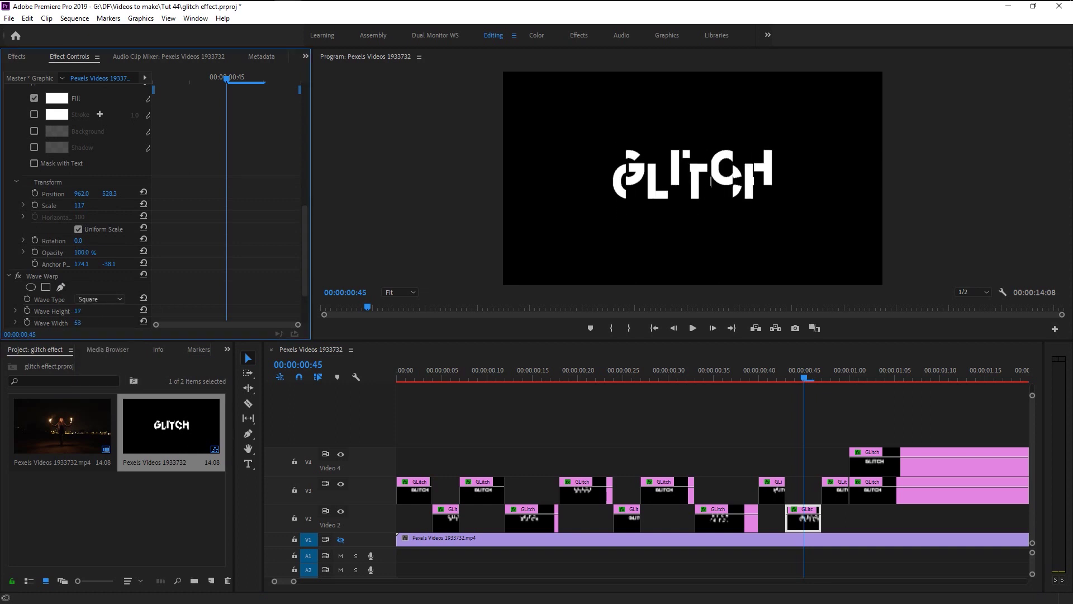
{"action": "left_click_drag", "start_coordinate": [79, 322], "coordinate": [86, 322]}
Step: Set the frame-49 Video 3 piece's wave height to 33, then lower it to about -7
{"action": "left_click", "coordinate": [839, 379]}
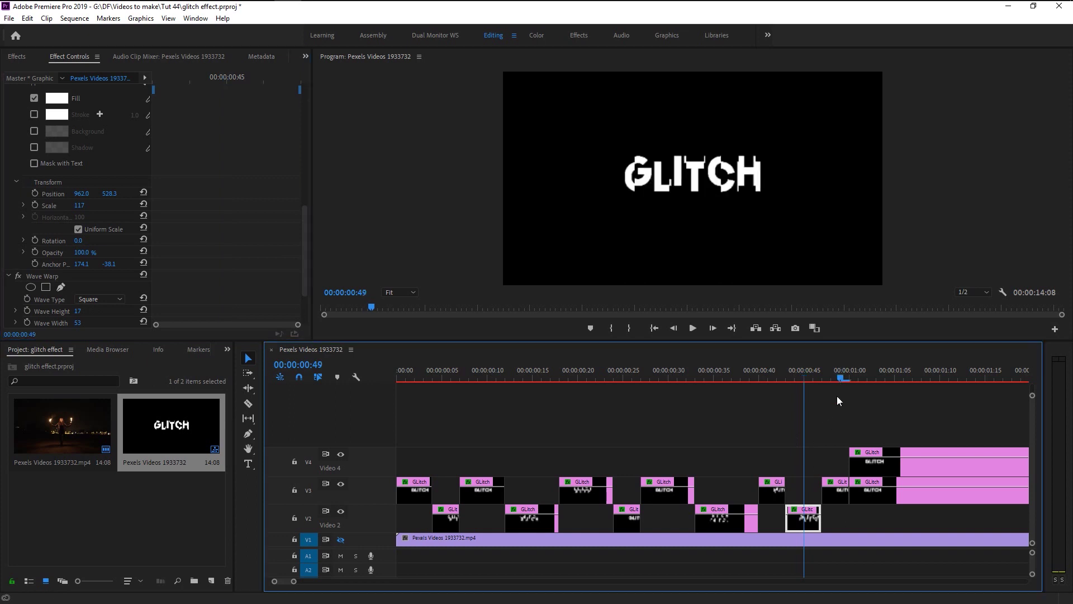
{"action": "left_click_drag", "start_coordinate": [796, 374], "coordinate": [840, 374]}
{"action": "left_click", "coordinate": [835, 491]}
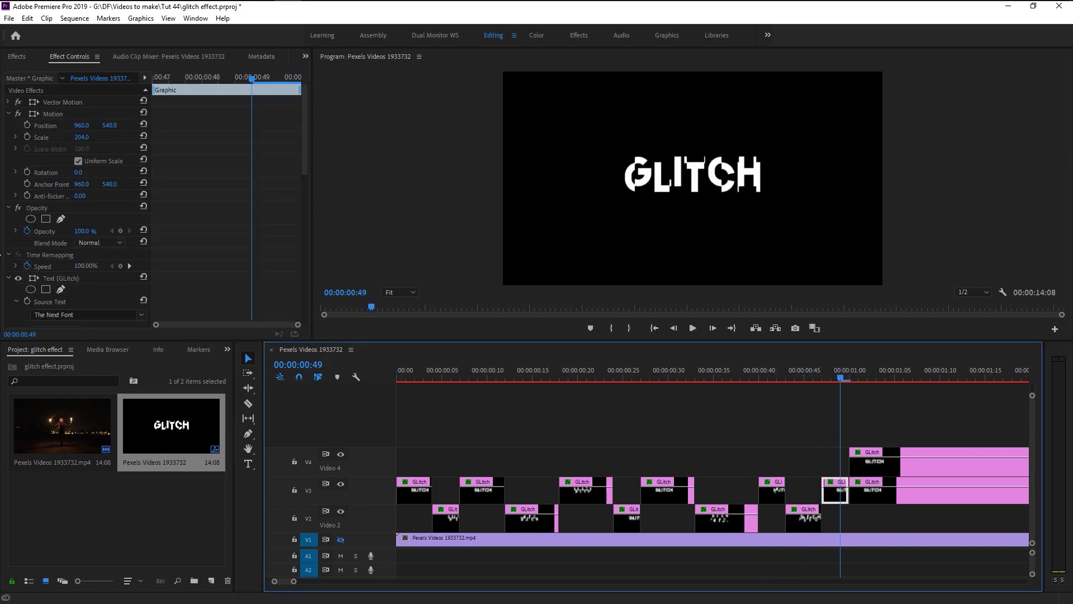
{"action": "scroll", "coordinate": [10, 265], "scroll_direction": "down", "scroll_amount": 3}
{"action": "scroll", "coordinate": [8, 281], "scroll_direction": "down", "scroll_amount": 3}
{"action": "scroll", "coordinate": [9, 283], "scroll_direction": "down", "scroll_amount": 3}
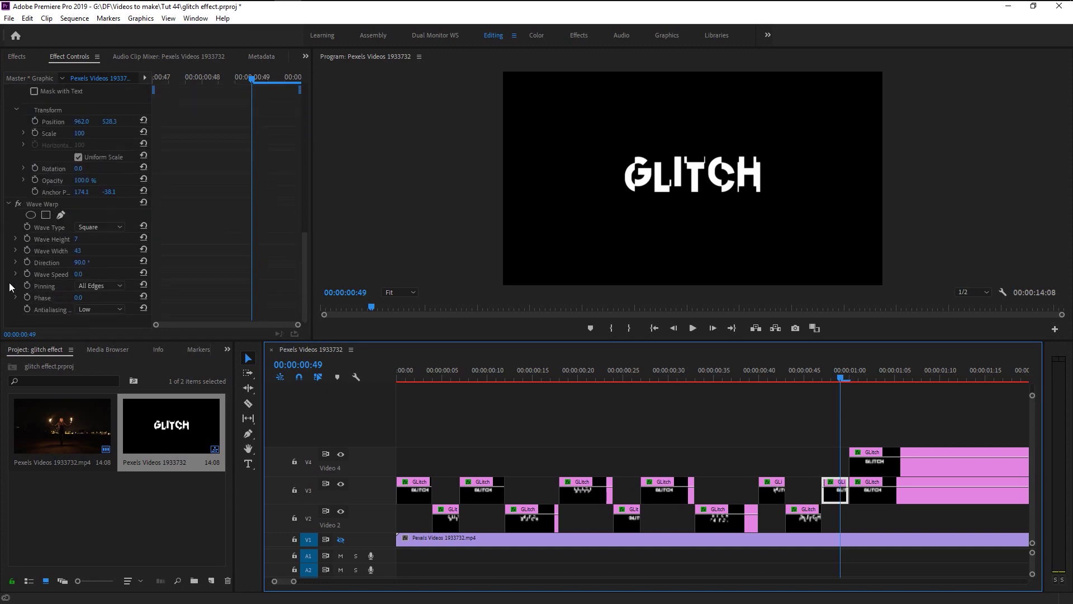
{"action": "left_click", "coordinate": [75, 239]}
{"action": "type", "text": "33"}
{"action": "key", "text": "Return"}
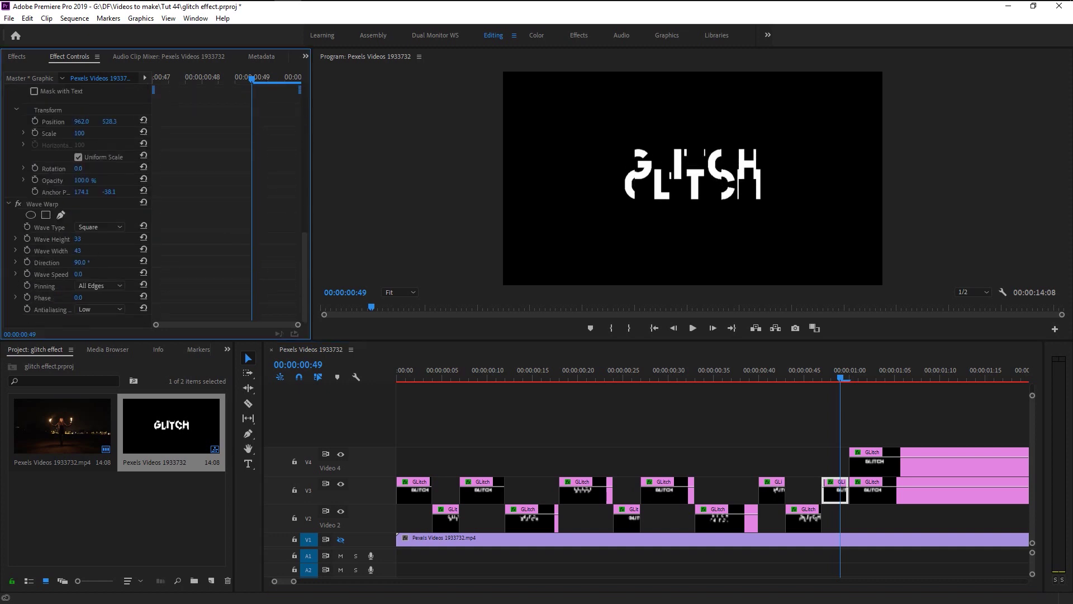
{"action": "mouse_move", "coordinate": [77, 239]}
{"action": "left_mouse_down"}
{"action": "mouse_move", "coordinate": [39, 239]}
{"action": "mouse_move", "coordinate": [82, 238]}
{"action": "left_mouse_up"}
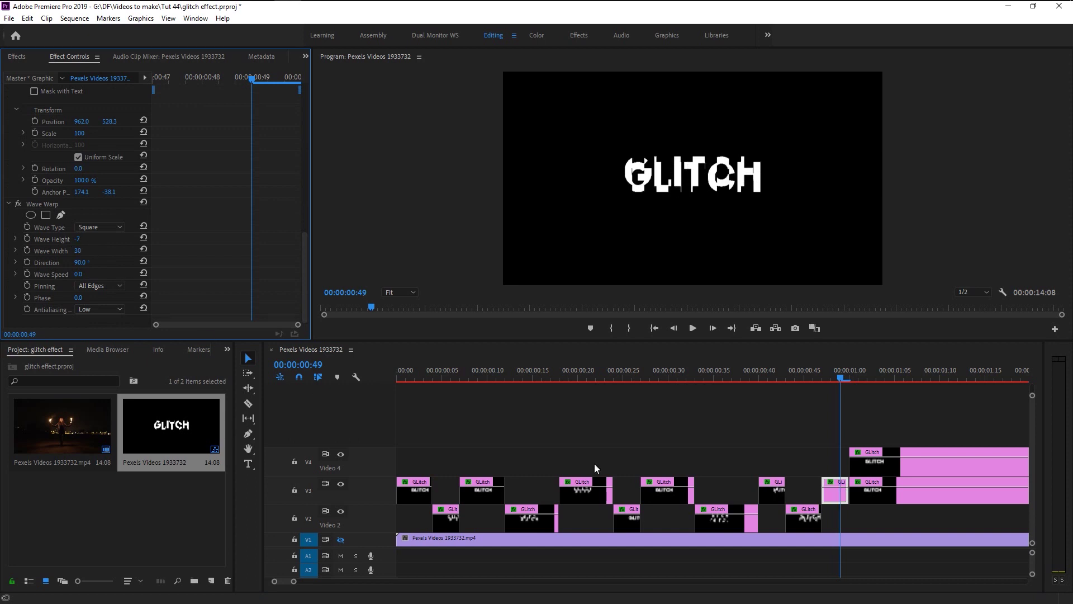
{"action": "mouse_move", "coordinate": [867, 378]}
{"action": "left_mouse_down"}
{"action": "mouse_move", "coordinate": [906, 391]}
{"action": "mouse_move", "coordinate": [901, 372]}
{"action": "left_mouse_up"}
{"action": "left_click", "coordinate": [904, 494]}
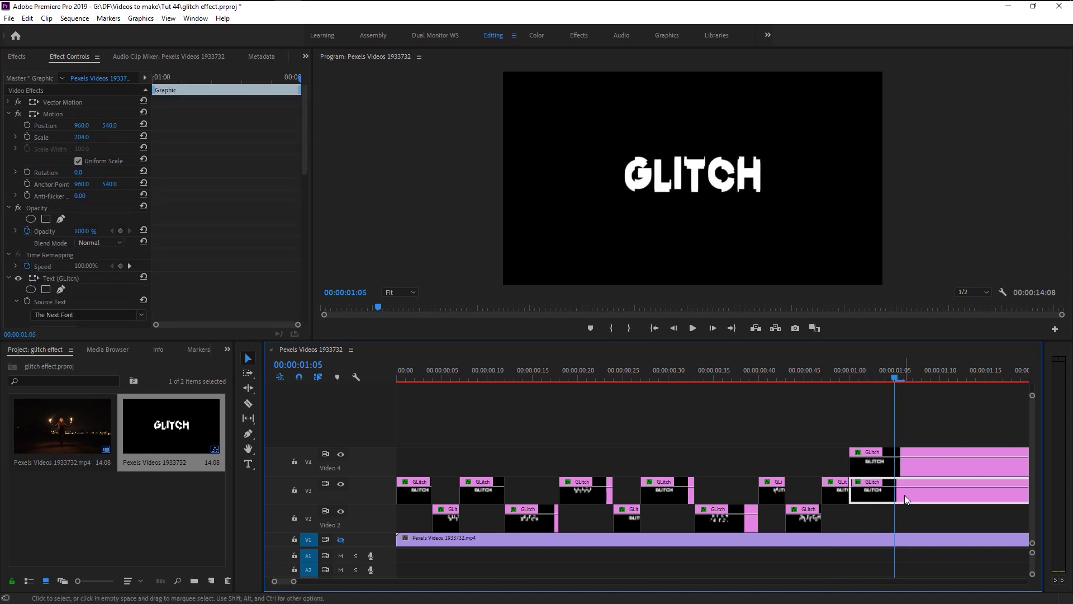
Step: Paste and then delete a duplicate GLITCH clip, and settle on frame 00:00:01:02
{"action": "key", "text": "ctrl+c"}
{"action": "key", "text": "ctrl+v"}
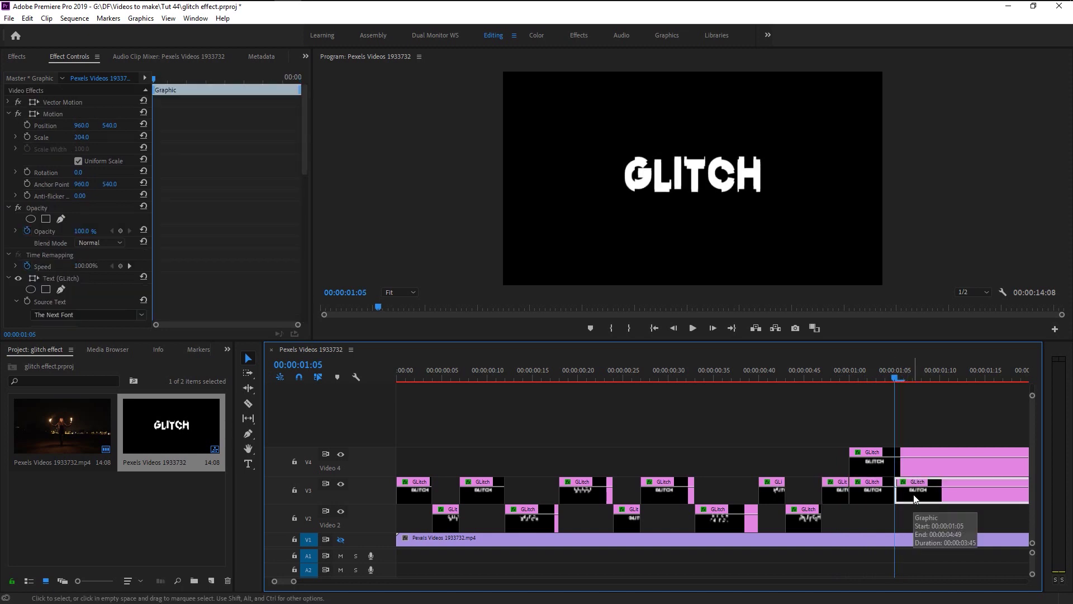
{"action": "key", "text": "Delete"}
{"action": "key", "text": "Left"}
{"action": "key", "text": "Left"}
{"action": "key", "text": "Left"}
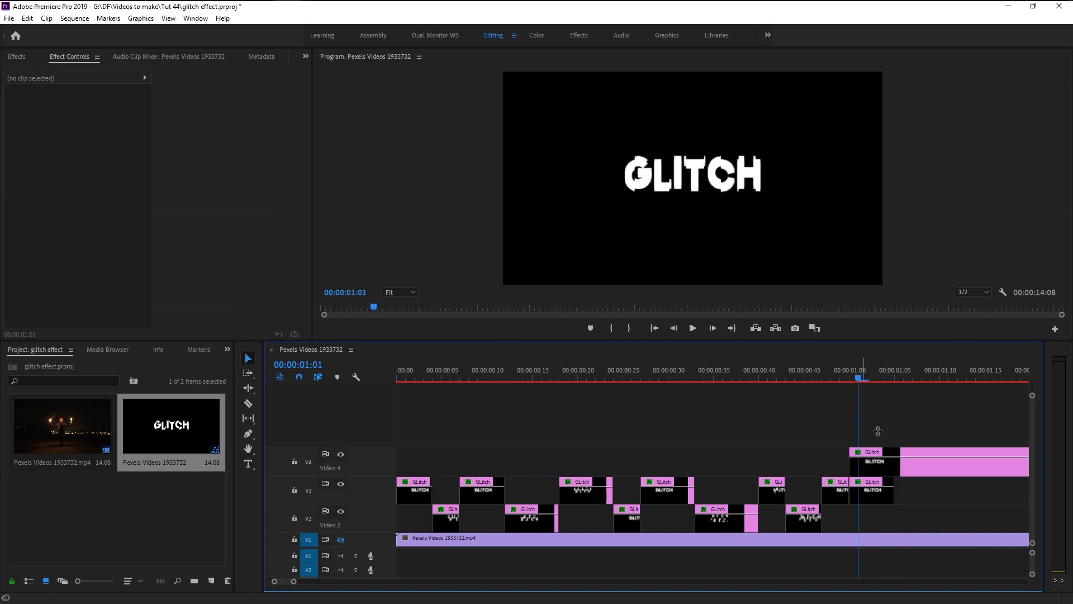
{"action": "key", "text": "Right"}
{"action": "key", "text": "Right"}
{"action": "key", "text": "Right"}
{"action": "key", "text": "Left"}
{"action": "key", "text": "Left"}
{"action": "key", "text": "Left"}
{"action": "key", "text": "Right"}
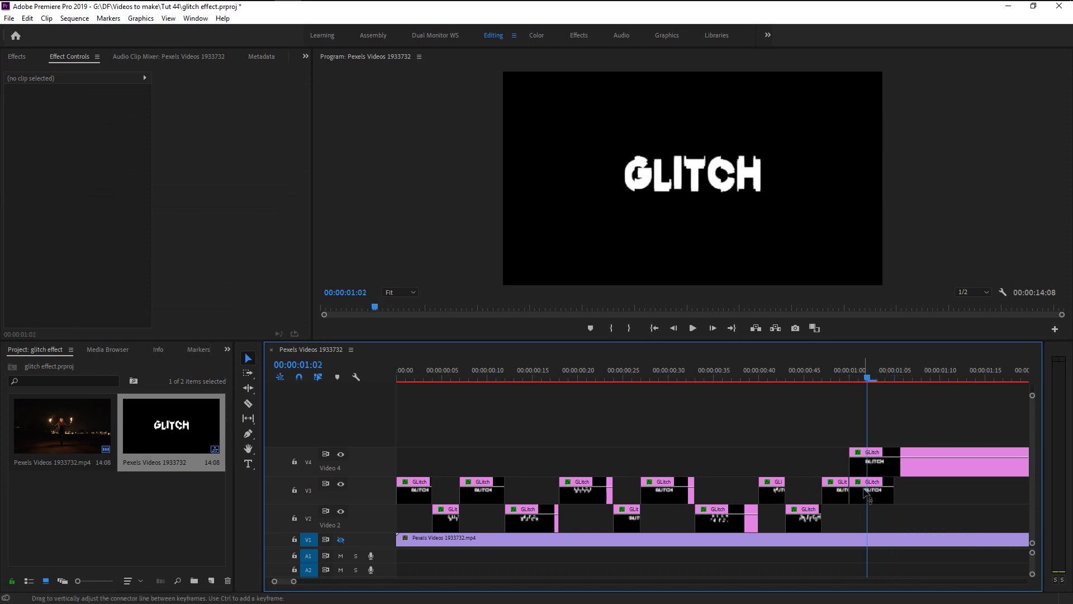
Step: Give the Video 3 clip at 01:02 scale 110, wave height 28 and wave width 36
{"action": "left_click", "coordinate": [868, 494]}
{"action": "scroll", "coordinate": [45, 265], "scroll_direction": "down", "scroll_amount": 3}
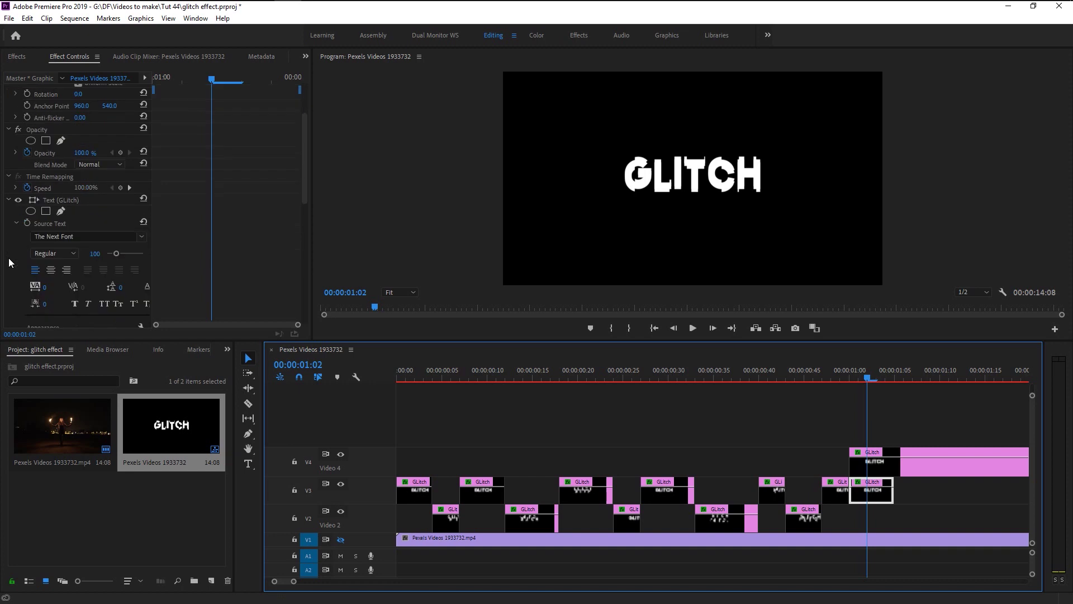
{"action": "scroll", "coordinate": [33, 268], "scroll_direction": "down", "scroll_amount": 3}
{"action": "scroll", "coordinate": [18, 276], "scroll_direction": "down", "scroll_amount": 3}
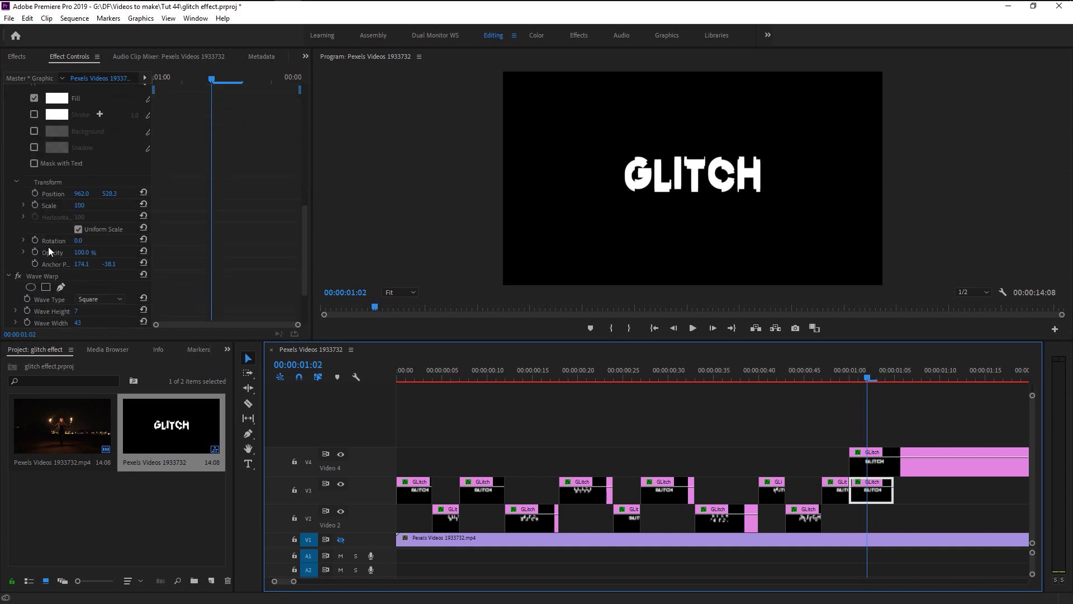
{"action": "left_click_drag", "start_coordinate": [82, 207], "coordinate": [91, 207]}
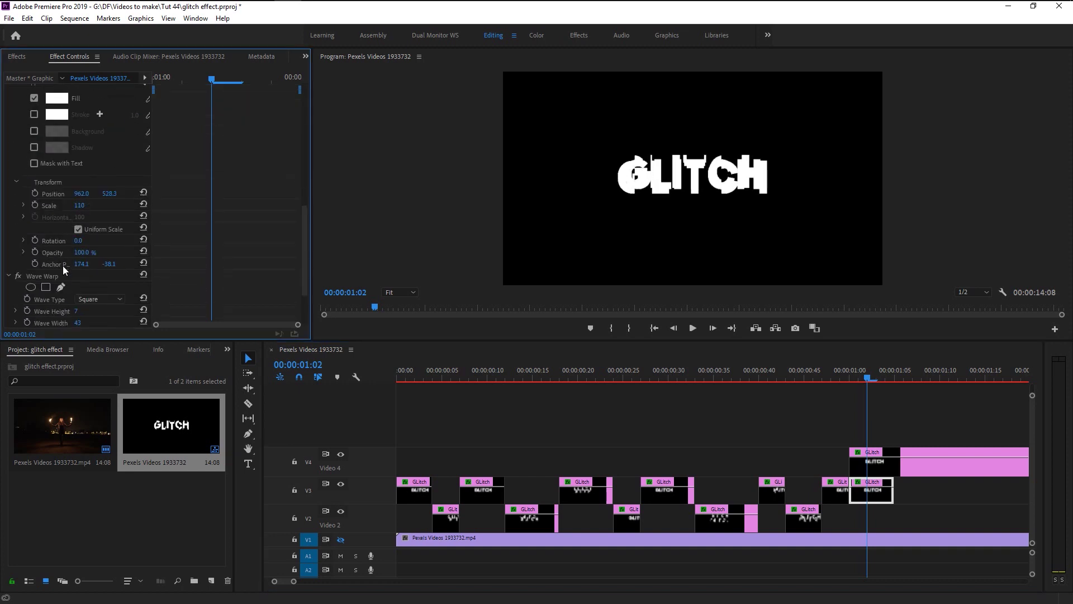
{"action": "scroll", "coordinate": [63, 266], "scroll_direction": "down", "scroll_amount": 3}
{"action": "left_click_drag", "start_coordinate": [76, 239], "coordinate": [93, 238]}
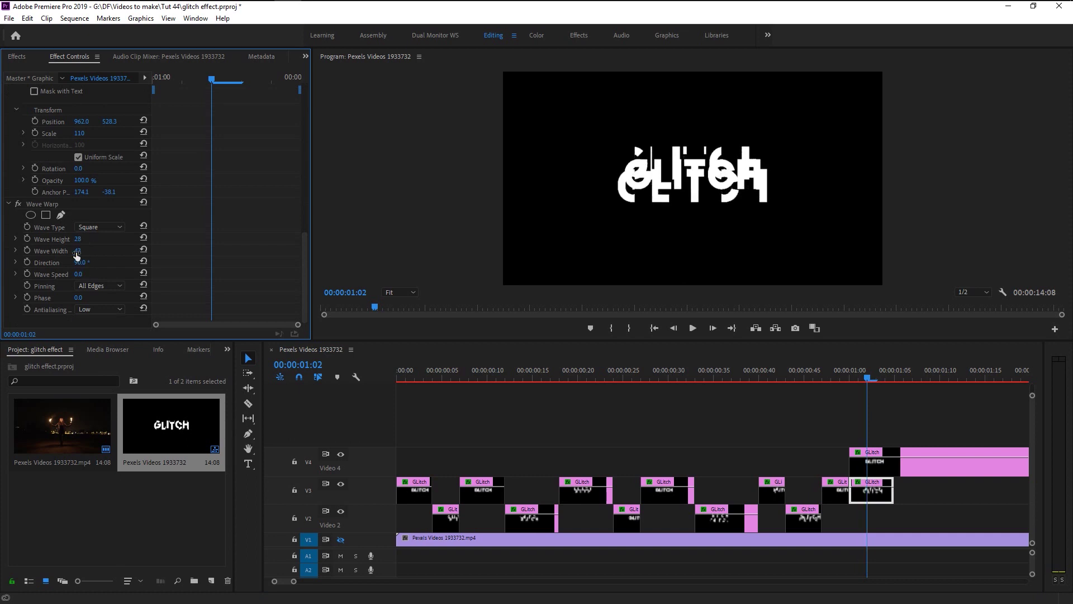
{"action": "left_click_drag", "start_coordinate": [78, 251], "coordinate": [72, 251]}
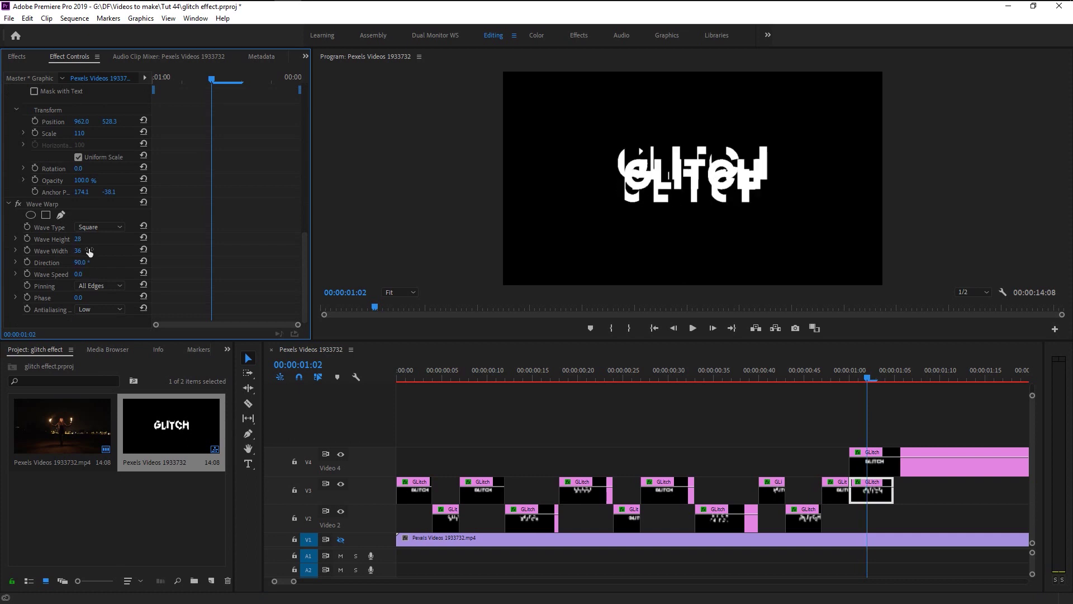
{"action": "left_click_drag", "start_coordinate": [914, 379], "coordinate": [876, 398]}
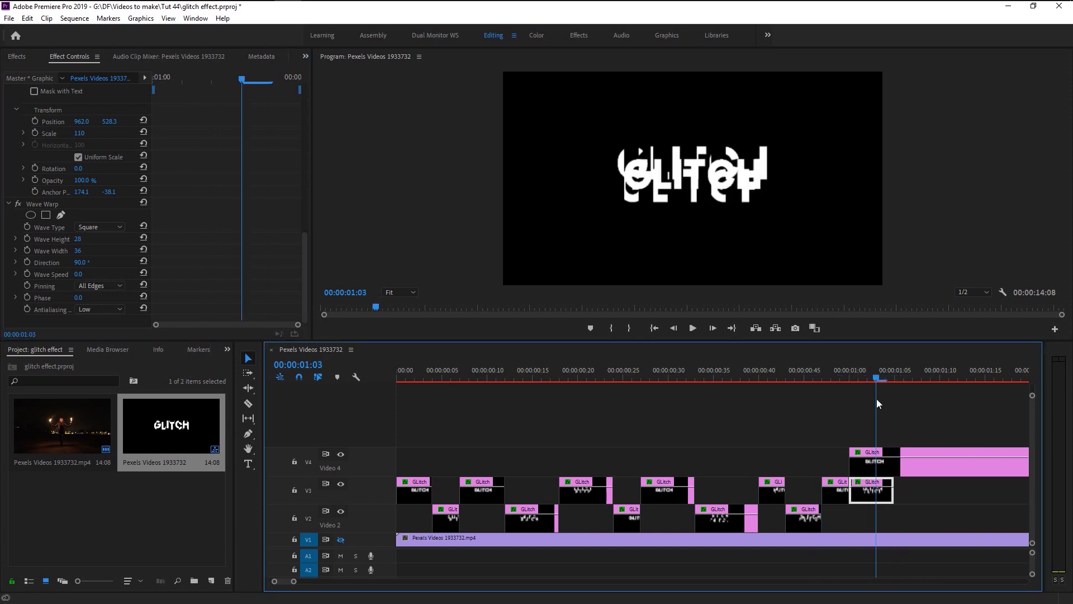
Step: Shift the Video 4 GLITCH title a few frames later, preview it, and zoom the timeline out
{"action": "left_click", "coordinate": [872, 460]}
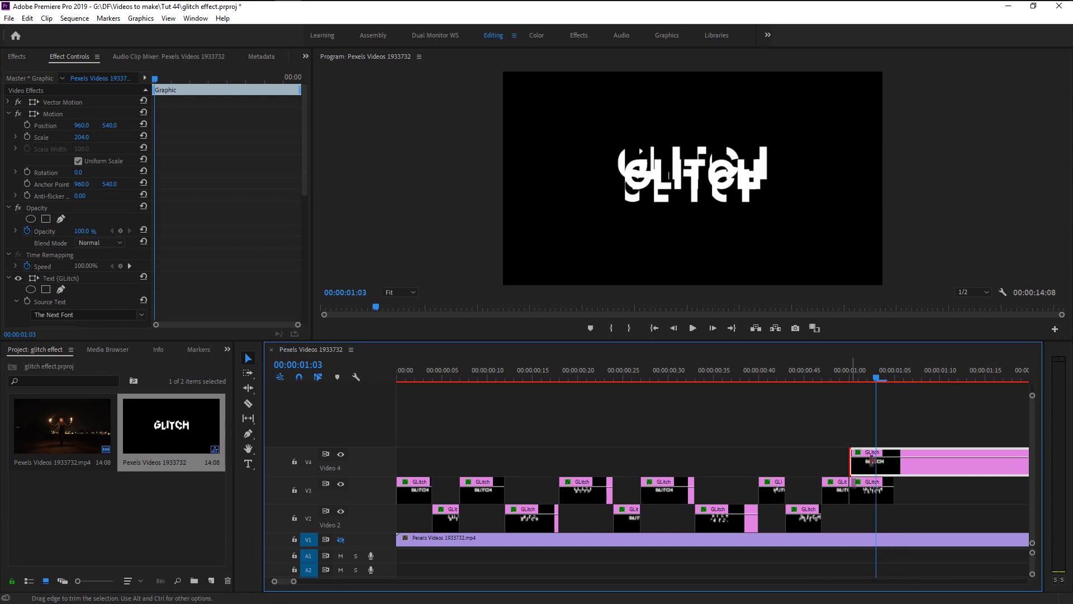
{"action": "left_click_drag", "start_coordinate": [871, 461], "coordinate": [897, 461]}
{"action": "left_click", "coordinate": [836, 375]}
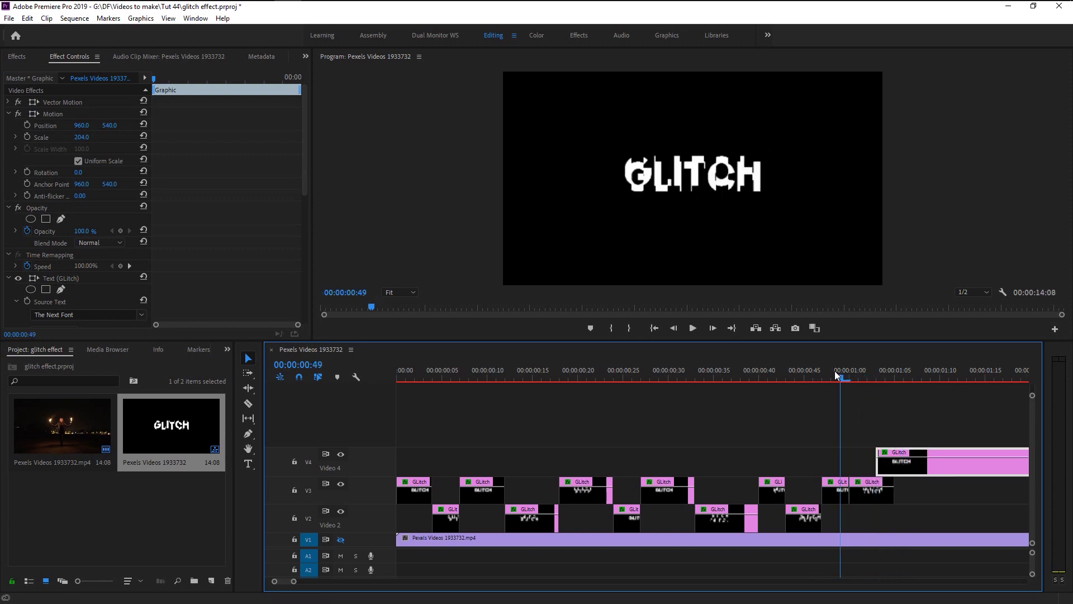
{"action": "left_click_drag", "start_coordinate": [835, 372], "coordinate": [906, 376]}
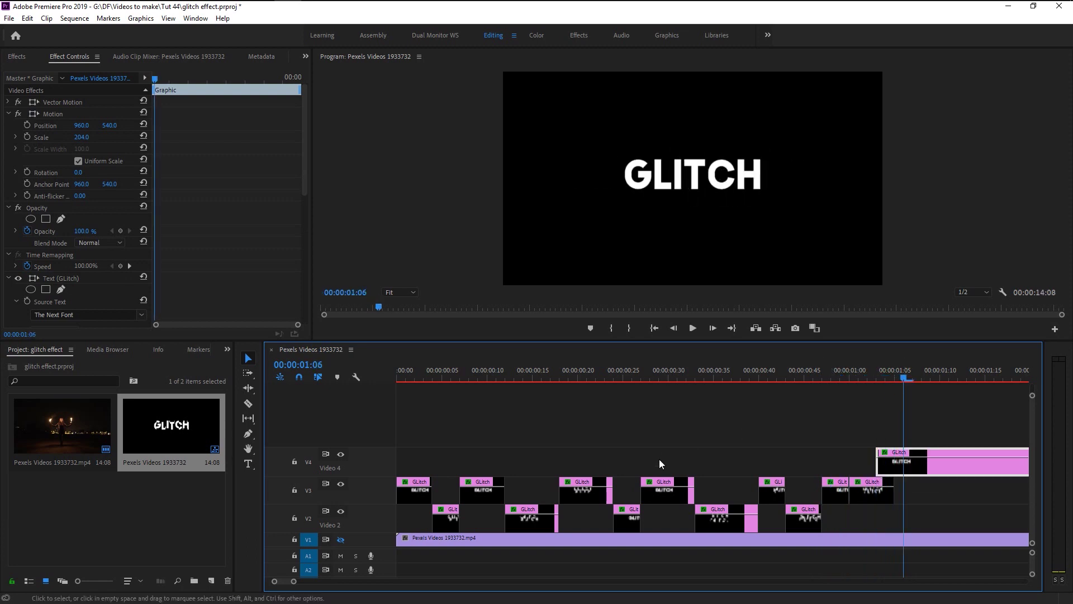
{"action": "key", "text": "minus"}
{"action": "key", "text": "minus"}
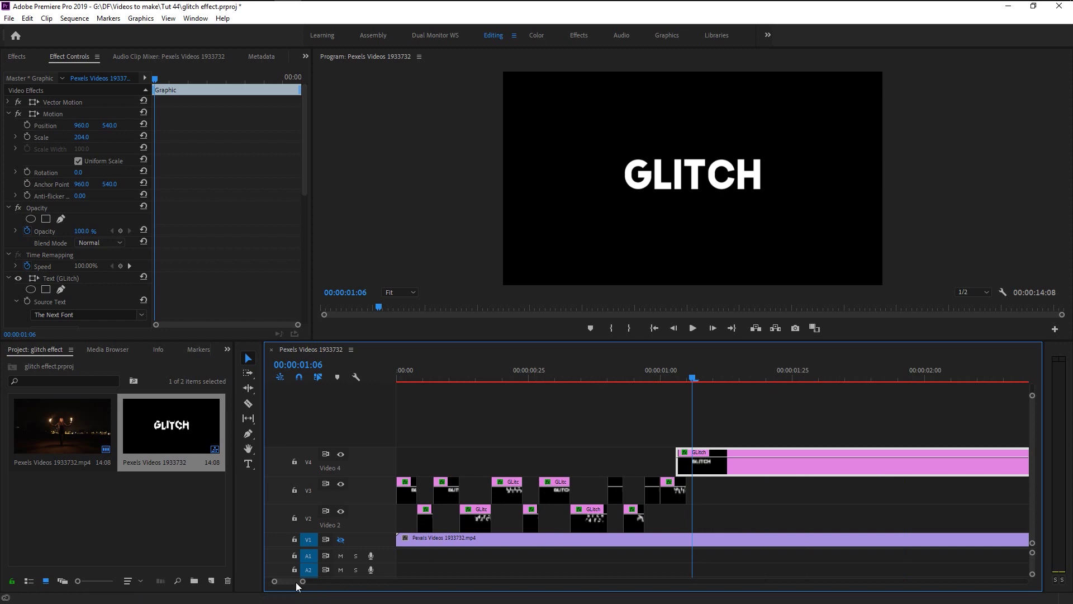
{"action": "key", "text": "Home"}
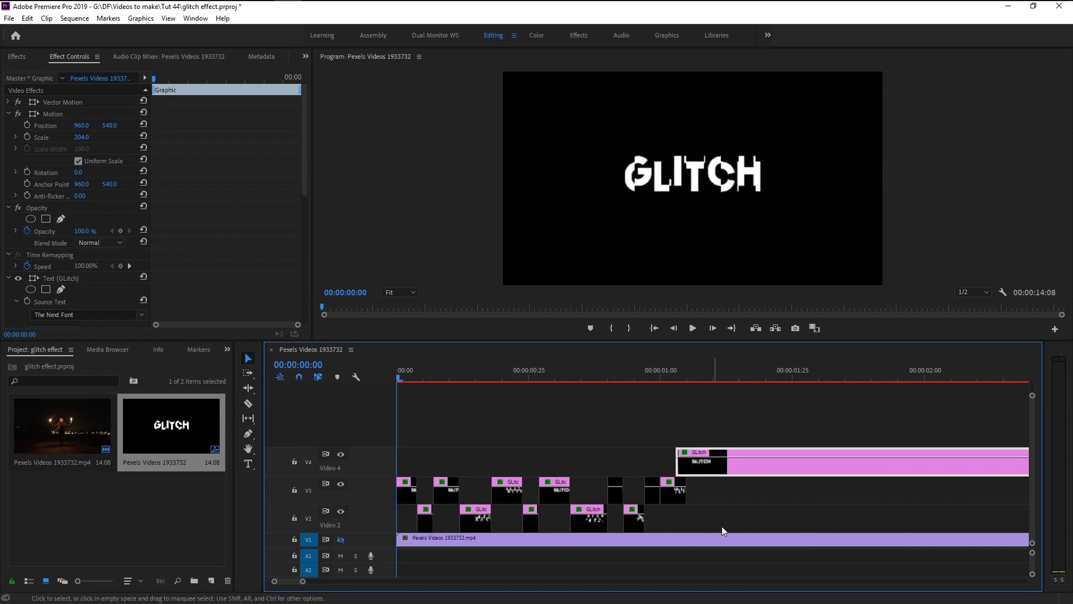
{"action": "key", "text": "space"}
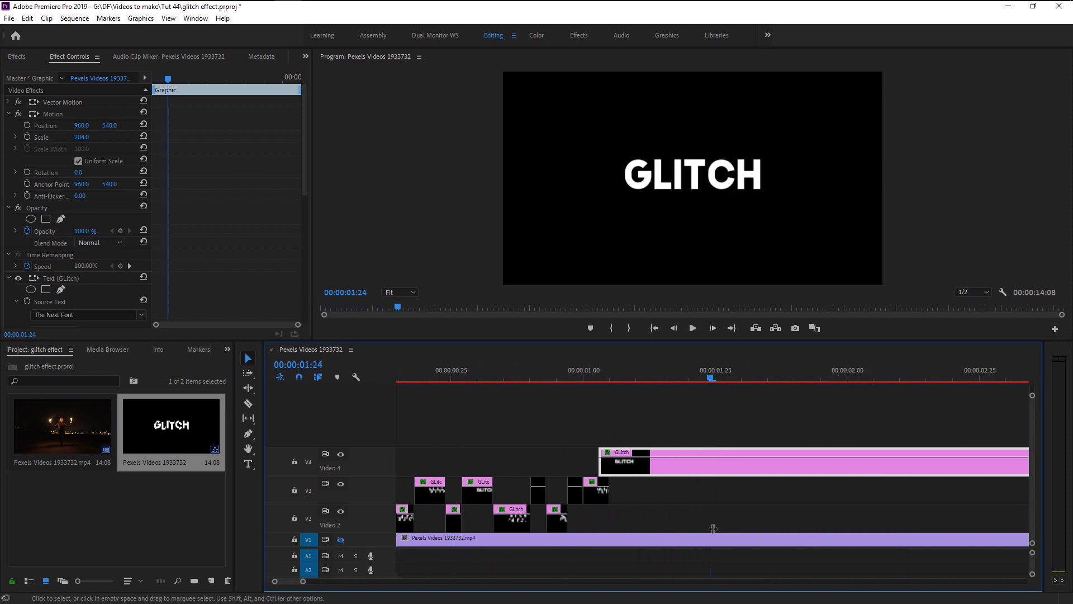
{"action": "key", "text": "space"}
{"action": "key", "text": "equal"}
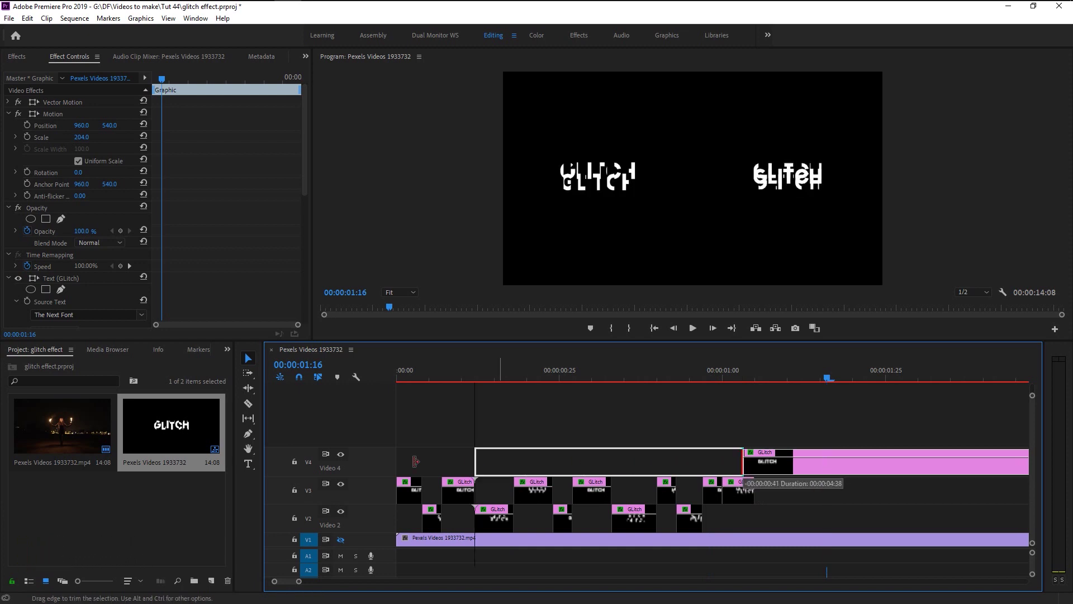
Step: Extend the Video 4 title back to 00:00:00:00 and razor it near its start
{"action": "left_click_drag", "start_coordinate": [746, 466], "coordinate": [398, 466]}
{"action": "left_click", "coordinate": [410, 379]}
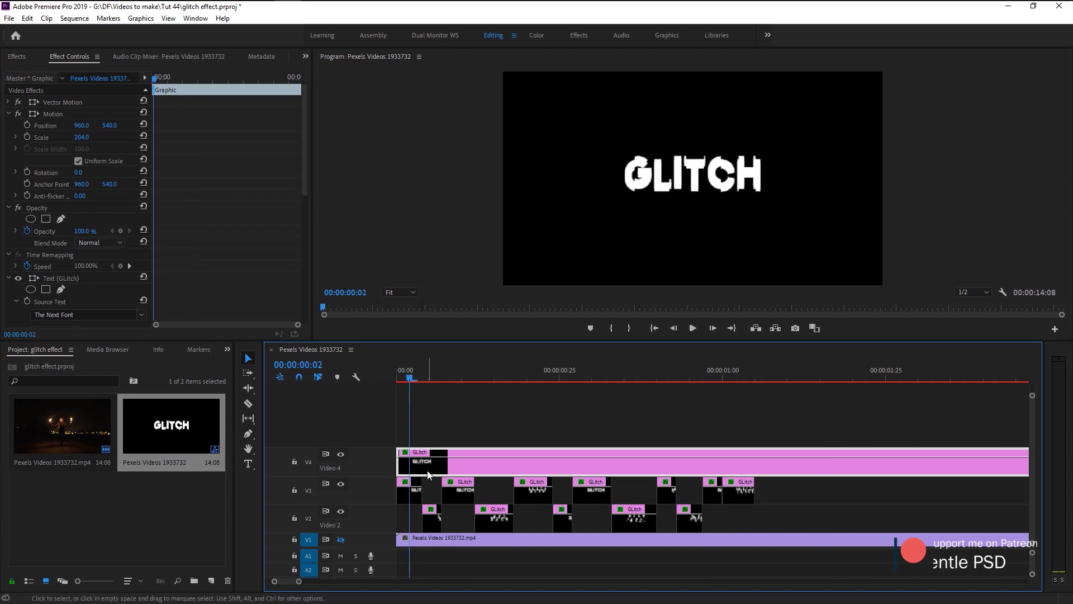
{"action": "left_click", "coordinate": [248, 402]}
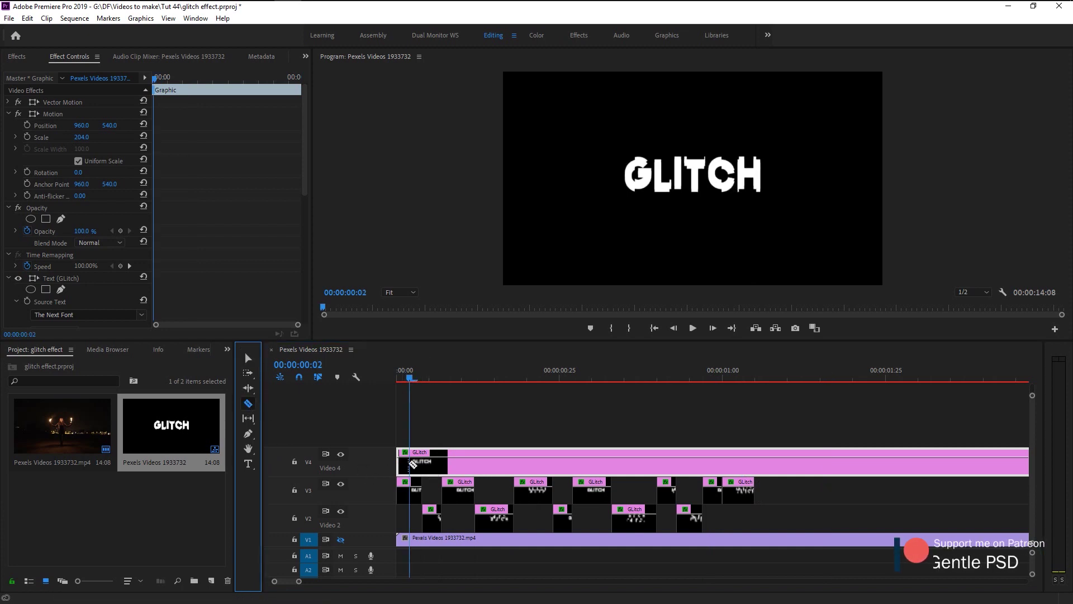
{"action": "left_click", "coordinate": [410, 464]}
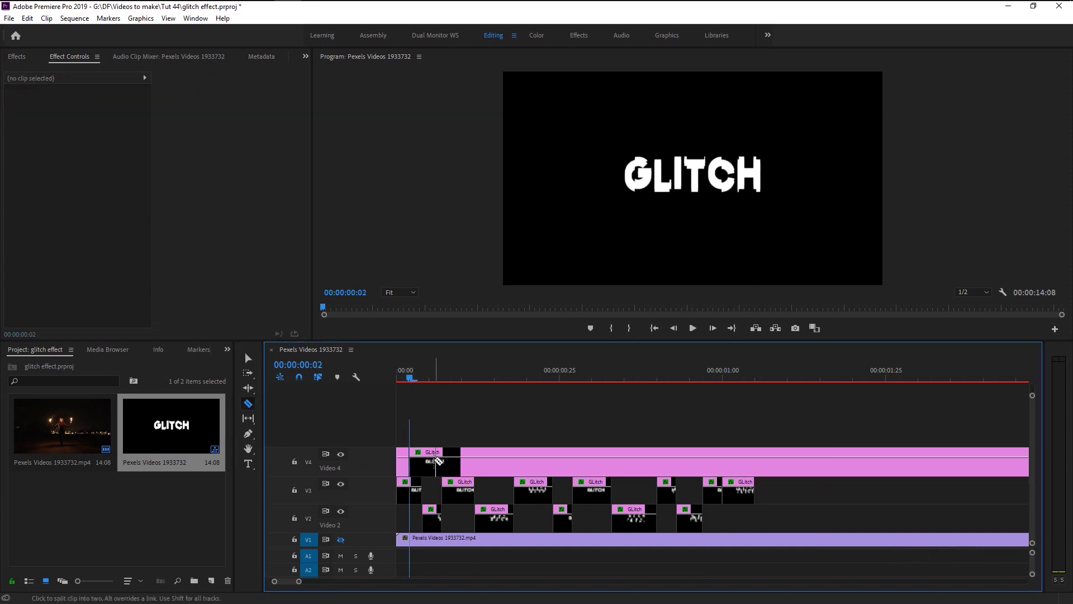
Step: Razor the Video 4 title into many short pieces up to about one second
{"action": "left_click", "coordinate": [429, 459]}
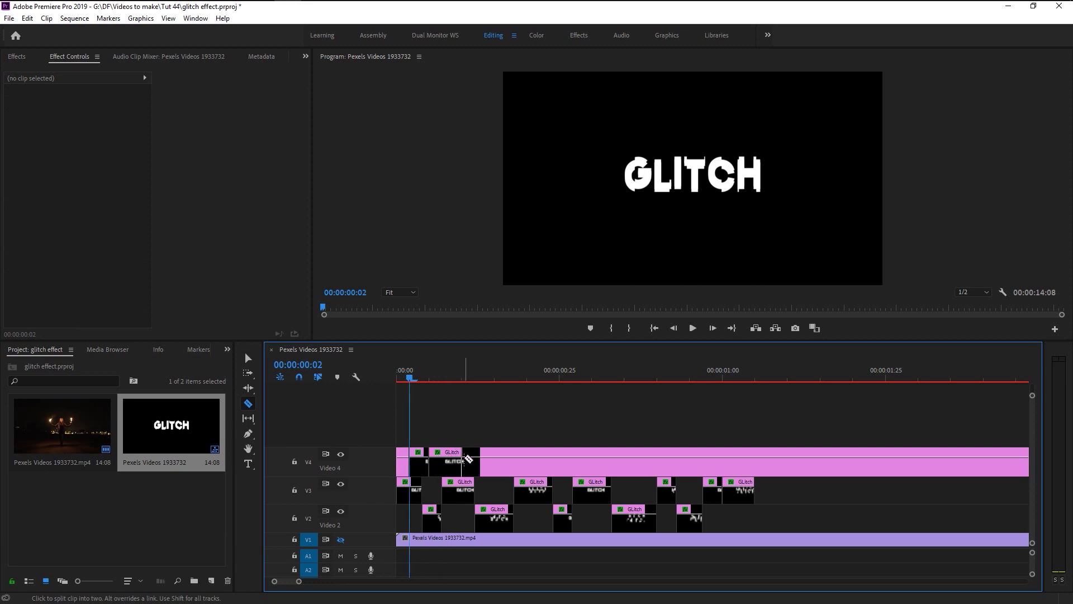
{"action": "left_click", "coordinate": [462, 460]}
{"action": "left_click", "coordinate": [544, 462]}
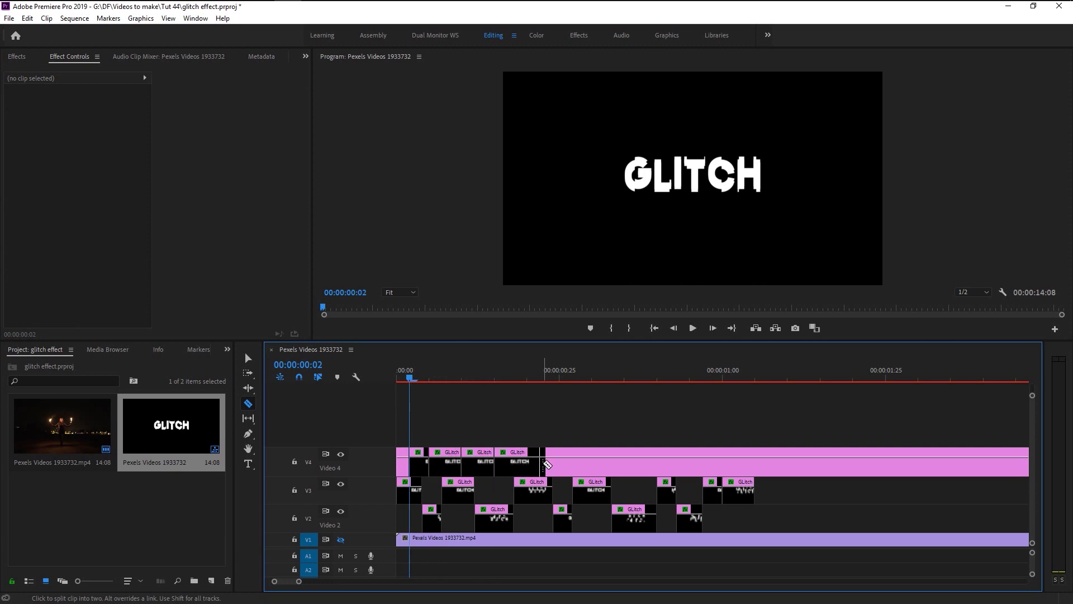
{"action": "left_click", "coordinate": [564, 461]}
{"action": "left_click", "coordinate": [567, 460]}
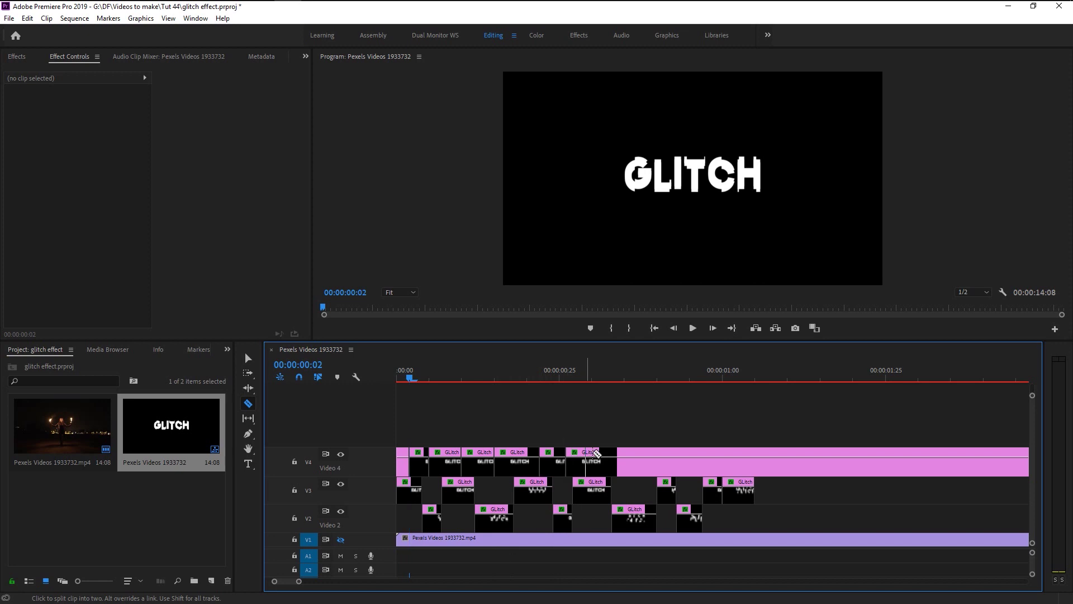
{"action": "left_click", "coordinate": [605, 457]}
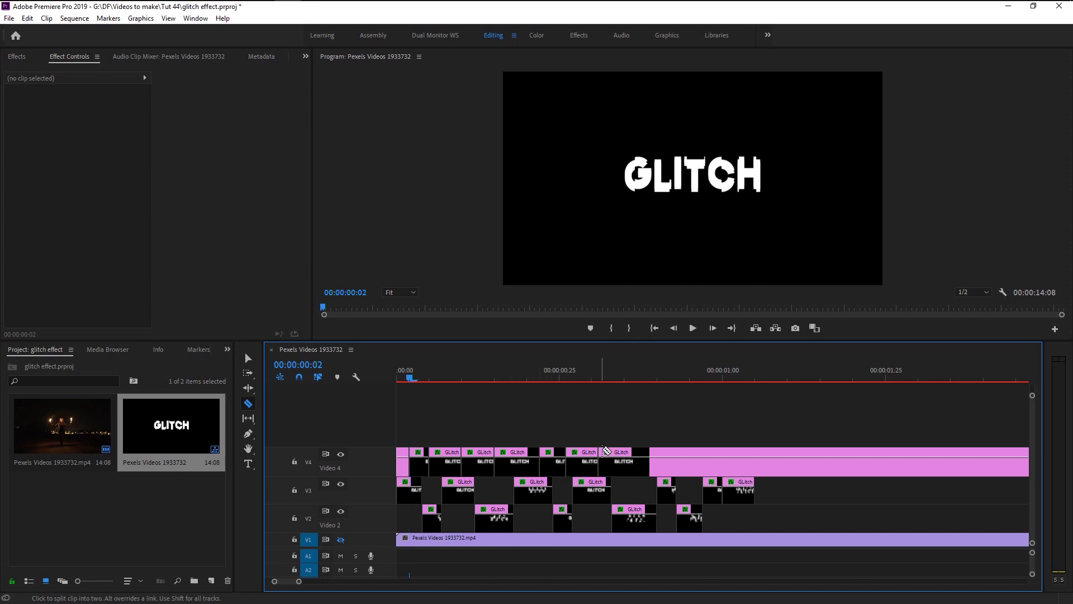
{"action": "left_click", "coordinate": [639, 456]}
{"action": "left_click", "coordinate": [690, 457]}
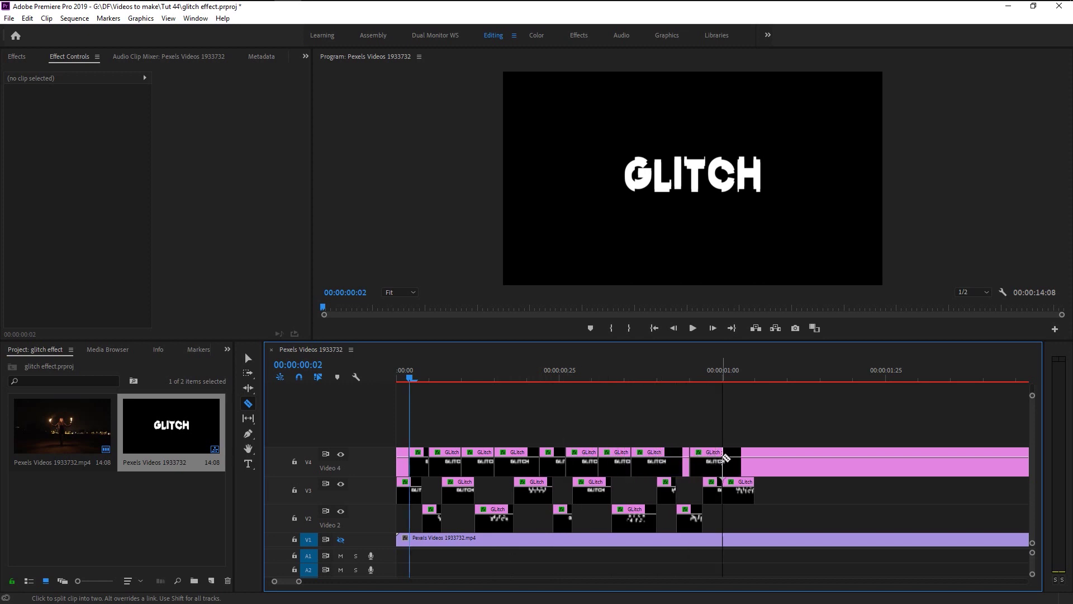
{"action": "left_click", "coordinate": [718, 457]}
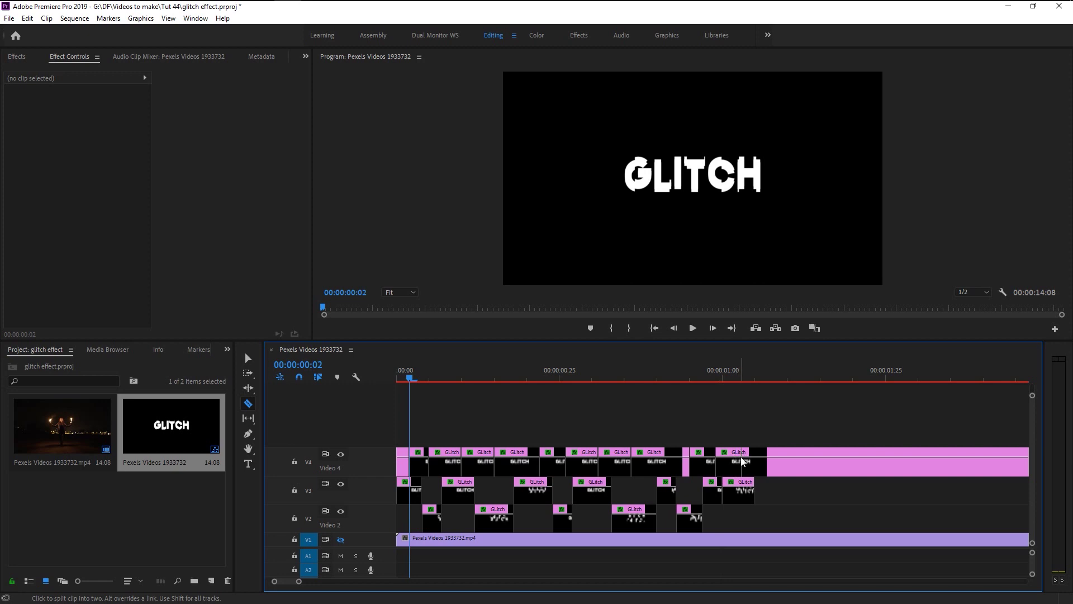
{"action": "left_click", "coordinate": [742, 461]}
Step: Delete three short GLITCH title pieces from Video 4
{"action": "left_click", "coordinate": [248, 358]}
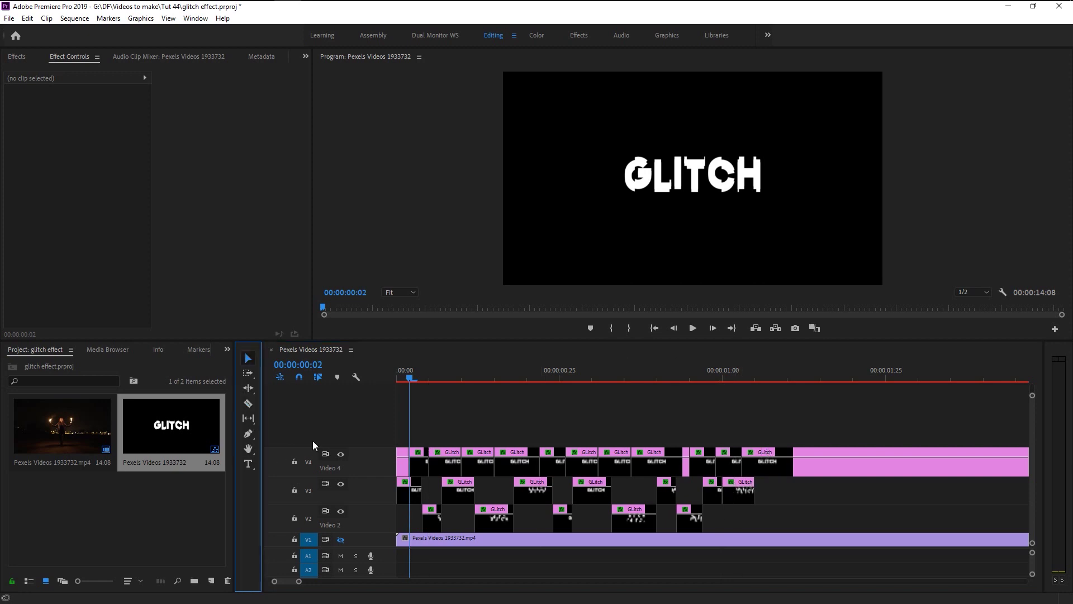
{"action": "left_click", "coordinate": [422, 467]}
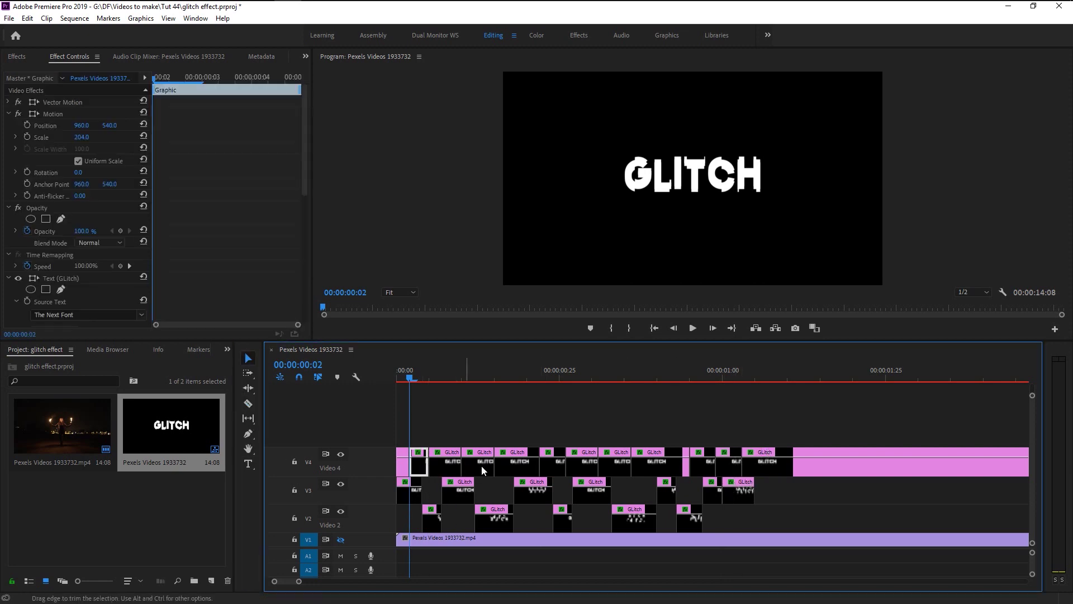
{"action": "key", "text": "Delete"}
{"action": "key", "text": "Delete"}
{"action": "left_click", "coordinate": [553, 467]}
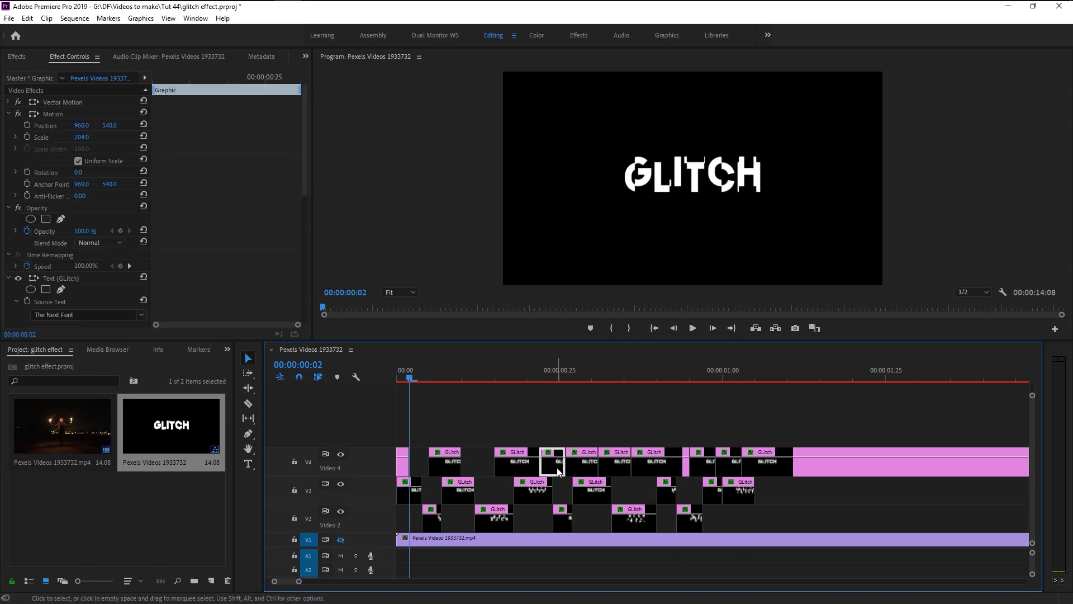
{"action": "key", "text": "Delete"}
{"action": "left_click", "coordinate": [616, 466]}
{"action": "key", "text": "Delete"}
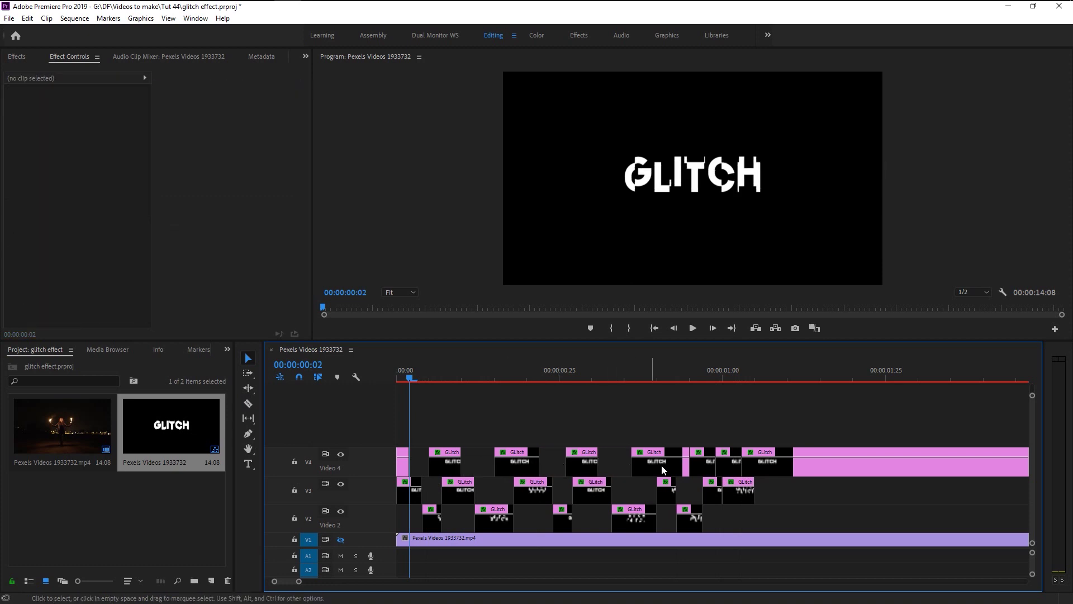
{"action": "key", "text": "Delete"}
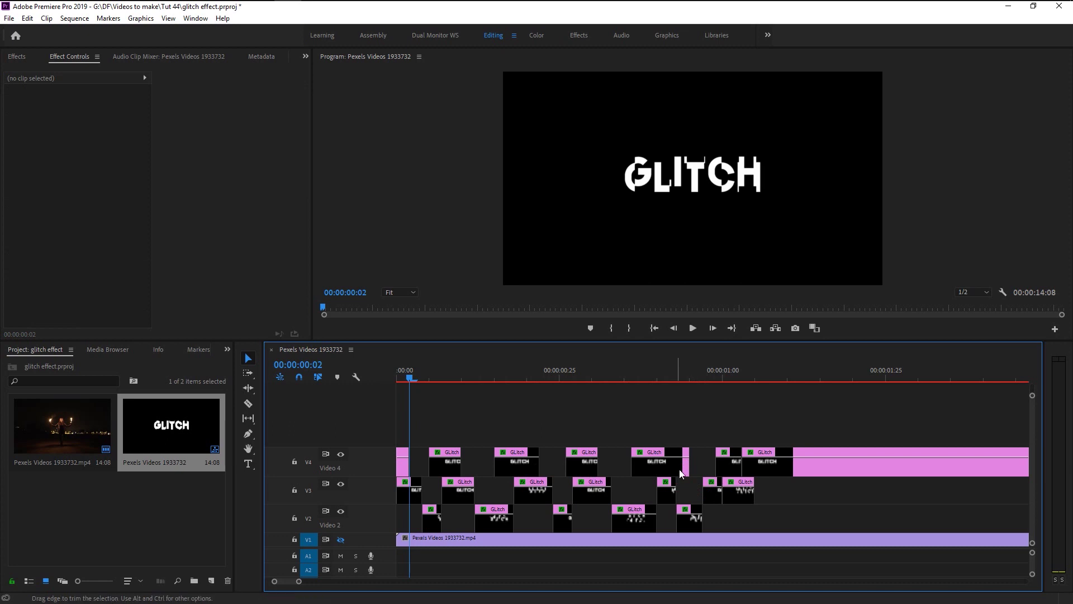
Step: Trim the edges of two remaining Video 4 pieces and return to the sequence start
{"action": "mouse_move", "coordinate": [633, 462]}
{"action": "left_mouse_down"}
{"action": "mouse_move", "coordinate": [651, 469]}
{"action": "mouse_move", "coordinate": [623, 466]}
{"action": "mouse_move", "coordinate": [646, 468]}
{"action": "left_mouse_up"}
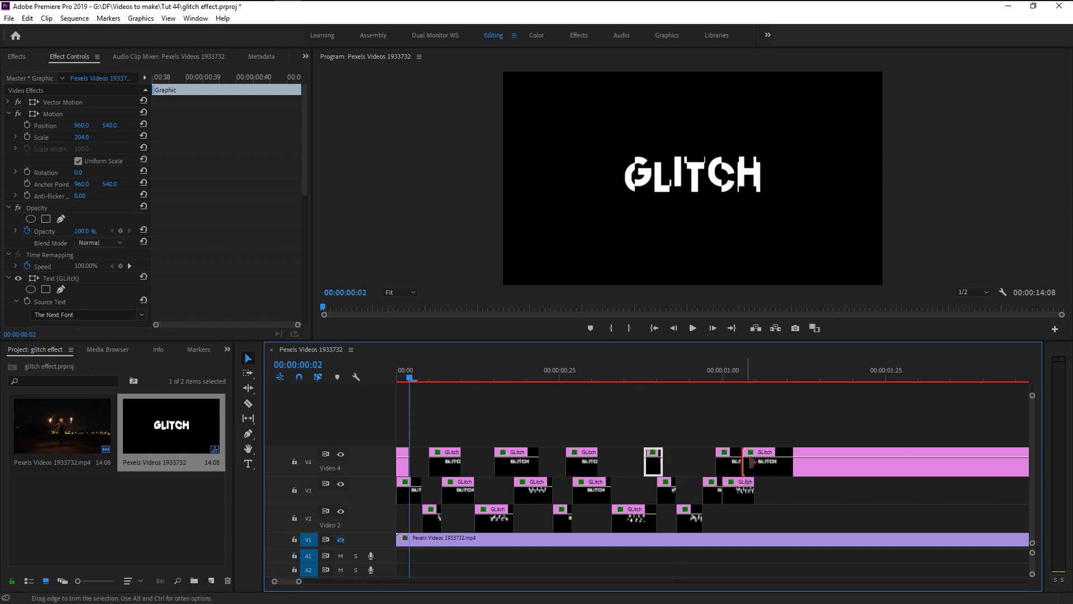
{"action": "left_click_drag", "start_coordinate": [743, 468], "coordinate": [749, 467]}
{"action": "left_click", "coordinate": [732, 569]}
{"action": "key", "text": "Home"}
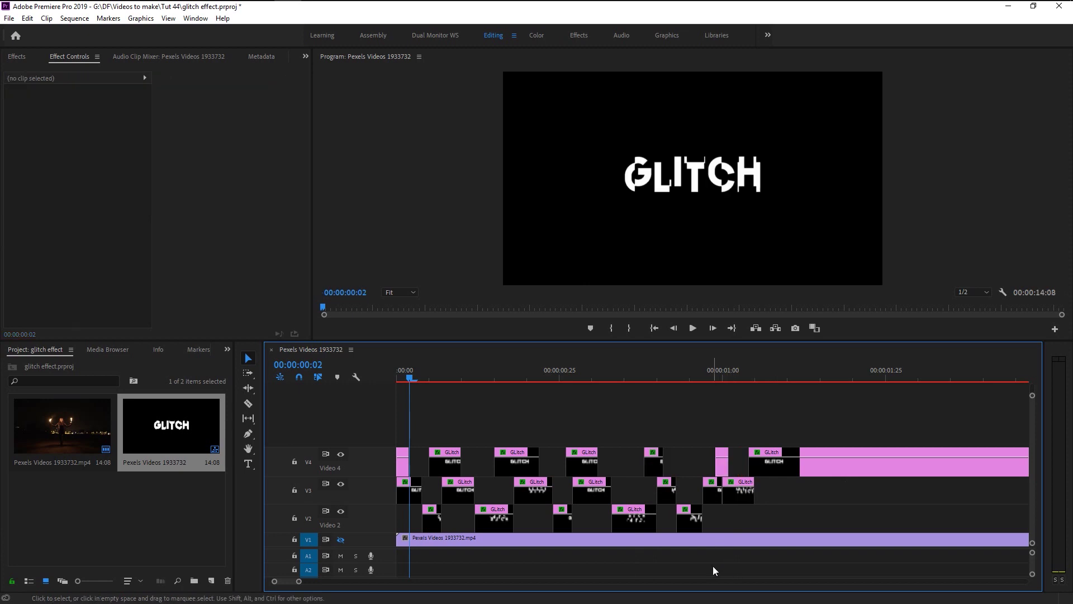
Step: Nudge the first Video 4 title clip a few frames later and play the glitch from the start
{"action": "left_click_drag", "start_coordinate": [403, 462], "coordinate": [415, 462]}
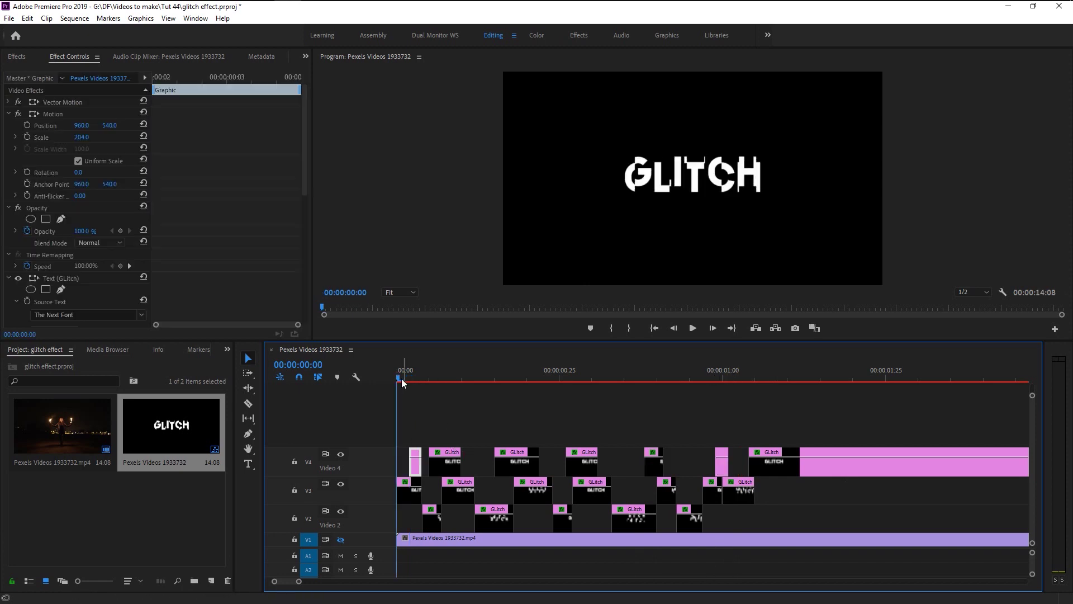
{"action": "key", "text": "space"}
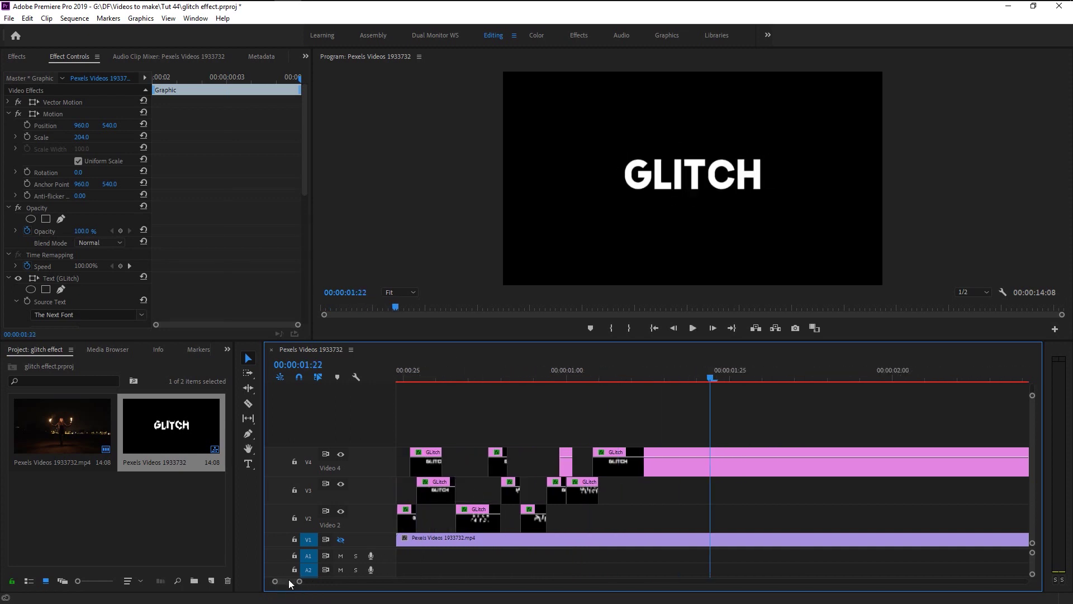
{"action": "key", "text": "minus"}
{"action": "key", "text": "Home"}
{"action": "key", "text": "space"}
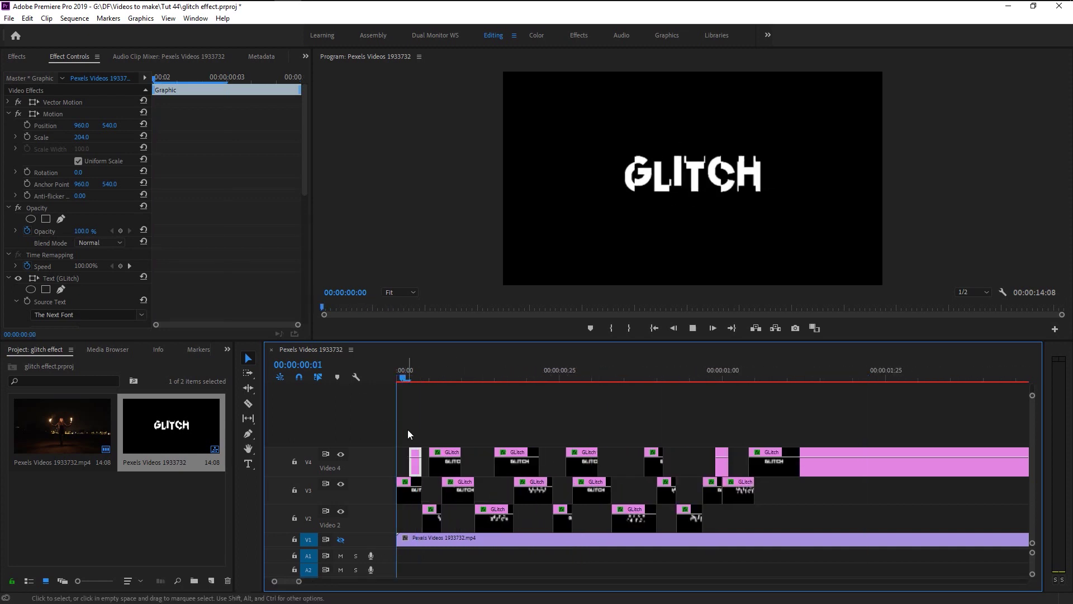
{"action": "key", "text": "space"}
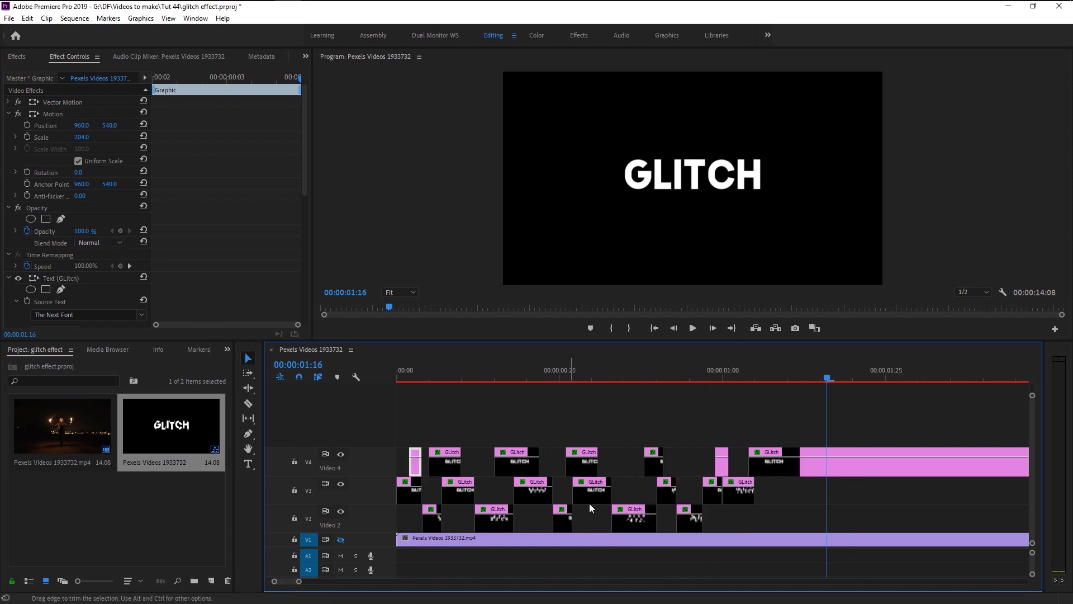
{"action": "left_click", "coordinate": [594, 499]}
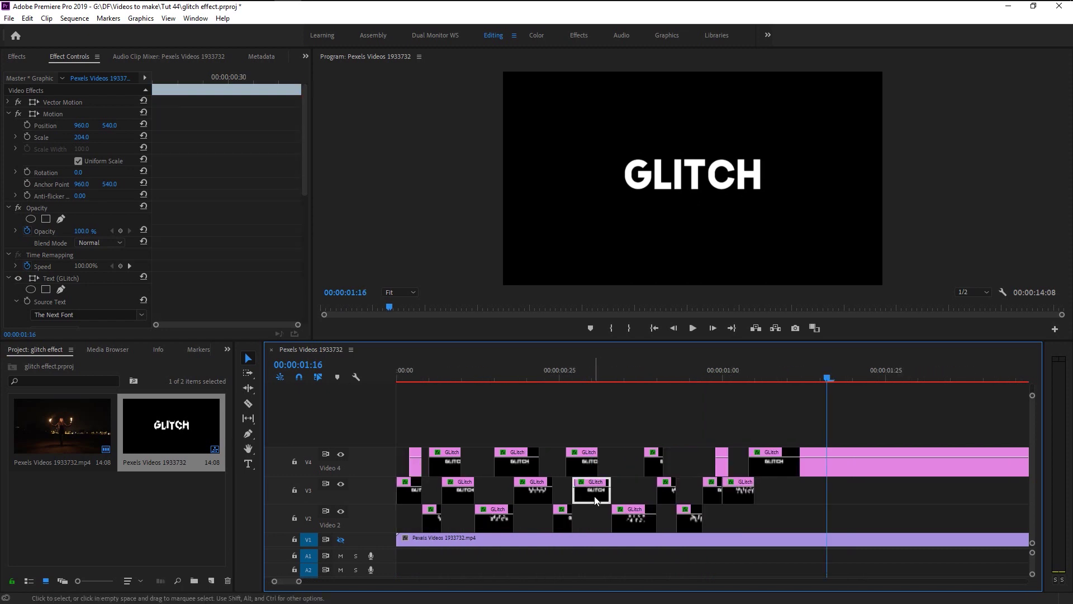
Step: Alt-drag a copy of the Video 2 glitch clip onto Video 3 and view frame 36
{"action": "left_click", "coordinate": [634, 522]}
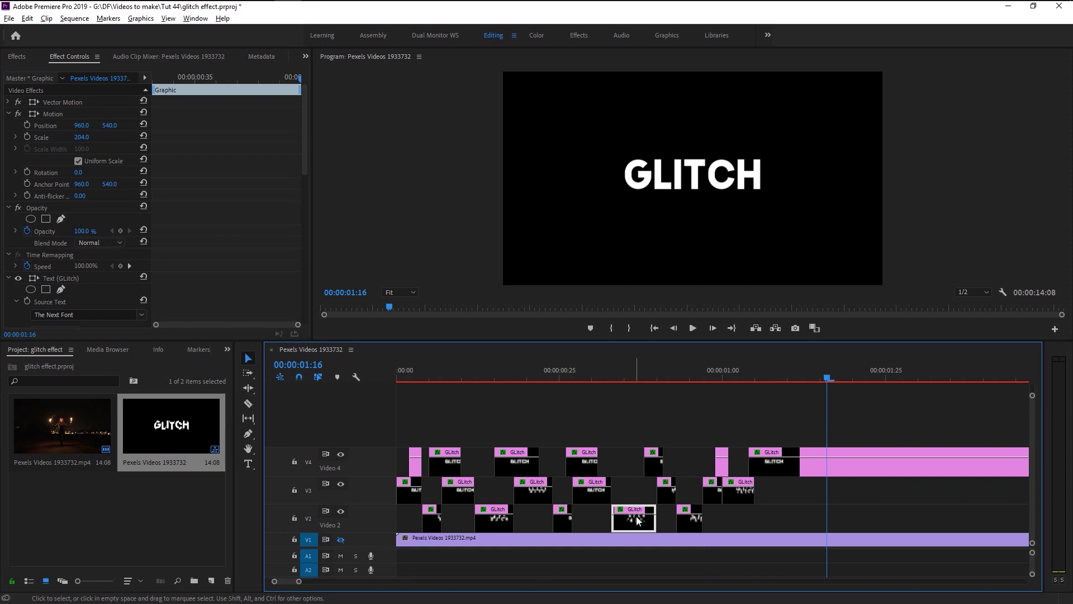
{"action": "left_click_drag", "start_coordinate": [635, 521], "coordinate": [634, 493]}
{"action": "left_click", "coordinate": [631, 531]}
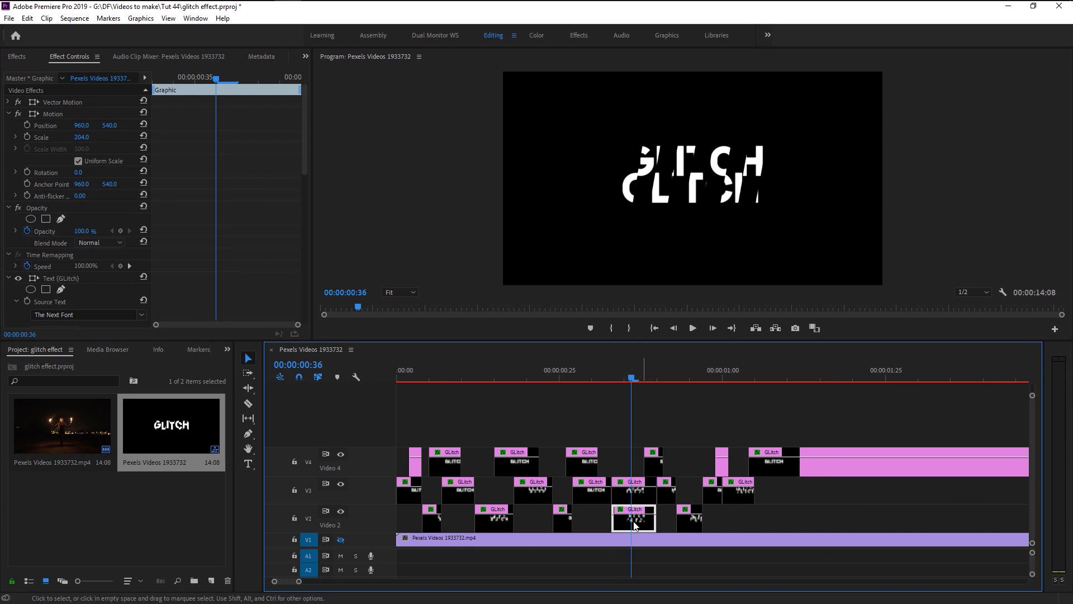
{"action": "scroll", "coordinate": [43, 219], "scroll_direction": "down", "scroll_amount": 3}
{"action": "scroll", "coordinate": [42, 233], "scroll_direction": "down", "scroll_amount": 4}
{"action": "scroll", "coordinate": [42, 237], "scroll_direction": "down", "scroll_amount": 4}
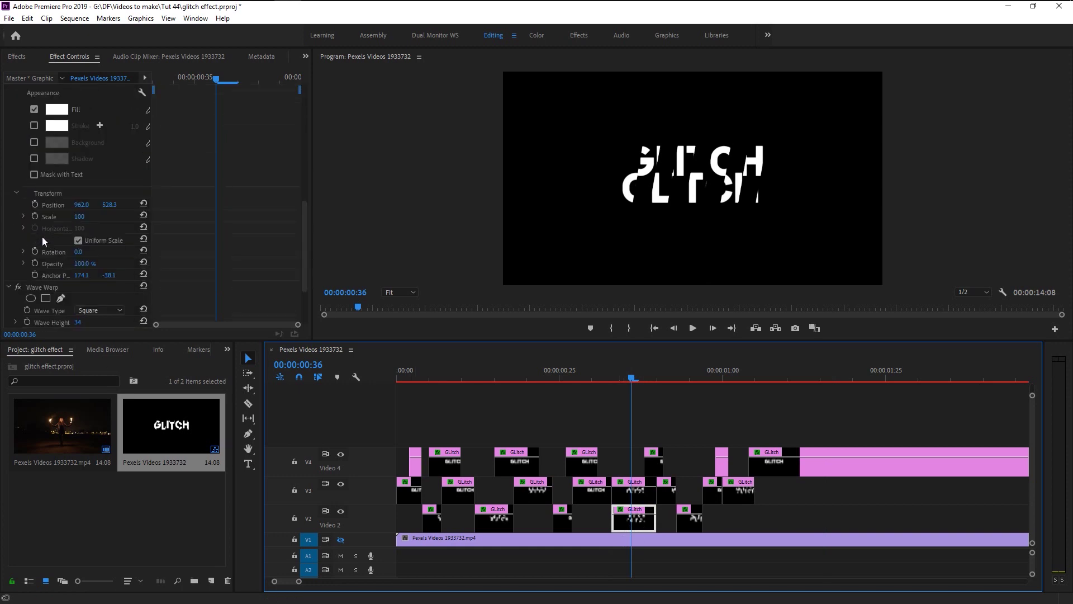
{"action": "scroll", "coordinate": [42, 236], "scroll_direction": "down", "scroll_amount": 5}
Step: Set the copy's Wave Warp to a Noise wave with Wave Height 63
{"action": "left_click", "coordinate": [99, 227]}
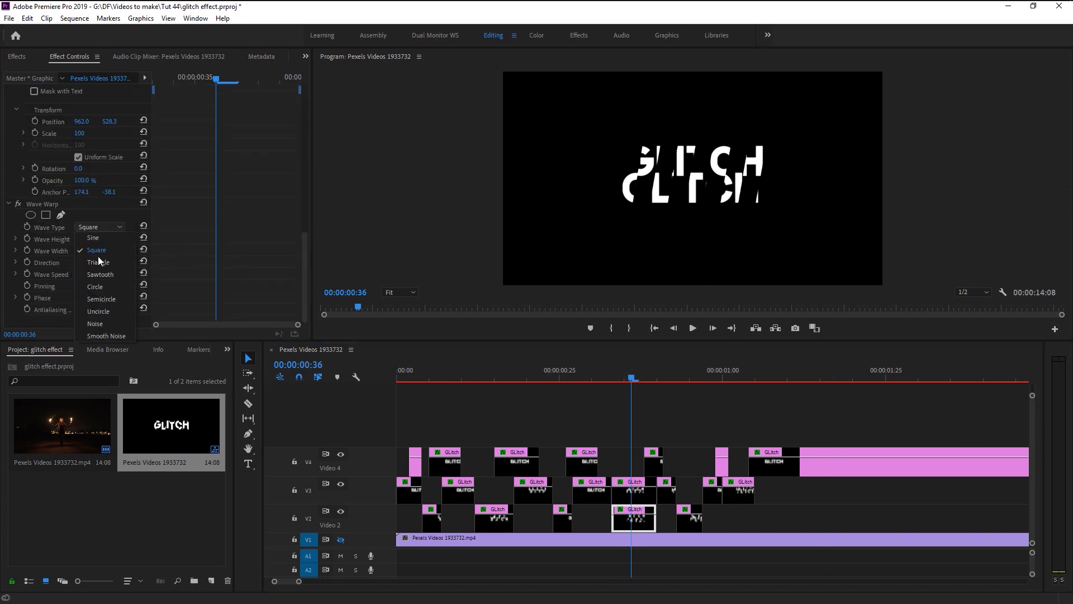
{"action": "left_click", "coordinate": [104, 325]}
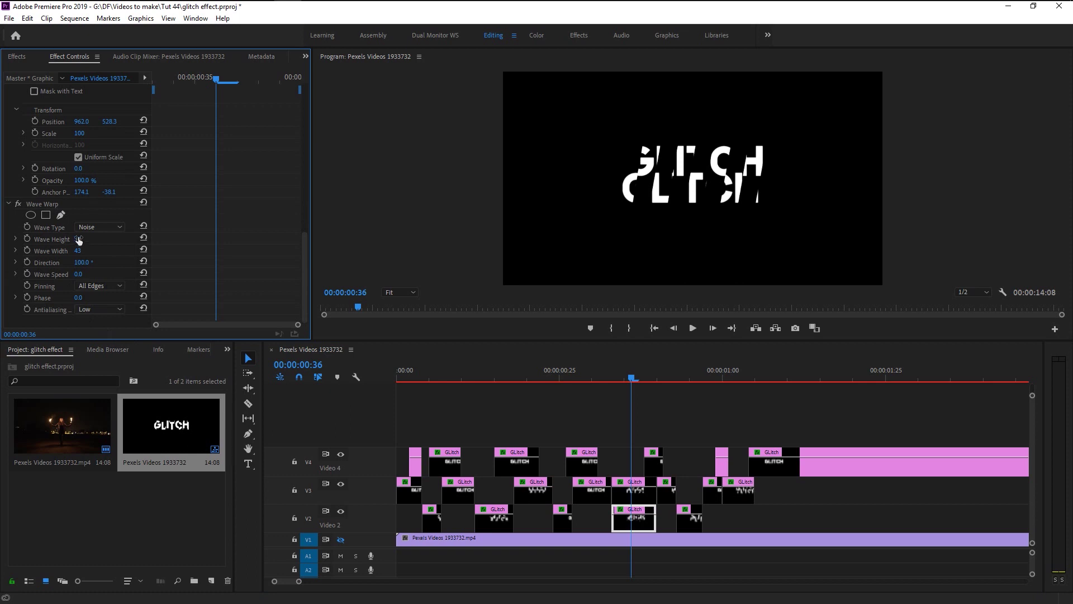
{"action": "left_click_drag", "start_coordinate": [77, 239], "coordinate": [96, 239]}
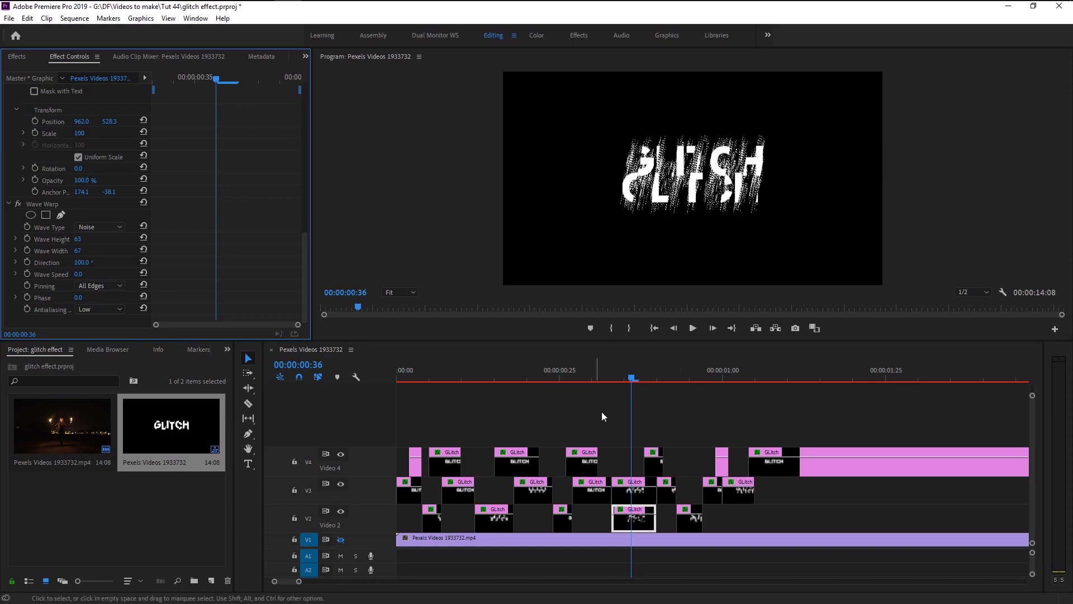
{"action": "left_click", "coordinate": [592, 378]}
Step: Give the Video 3 clip at frame 30 a Noise wave, height 23, width 64
{"action": "left_click", "coordinate": [593, 482]}
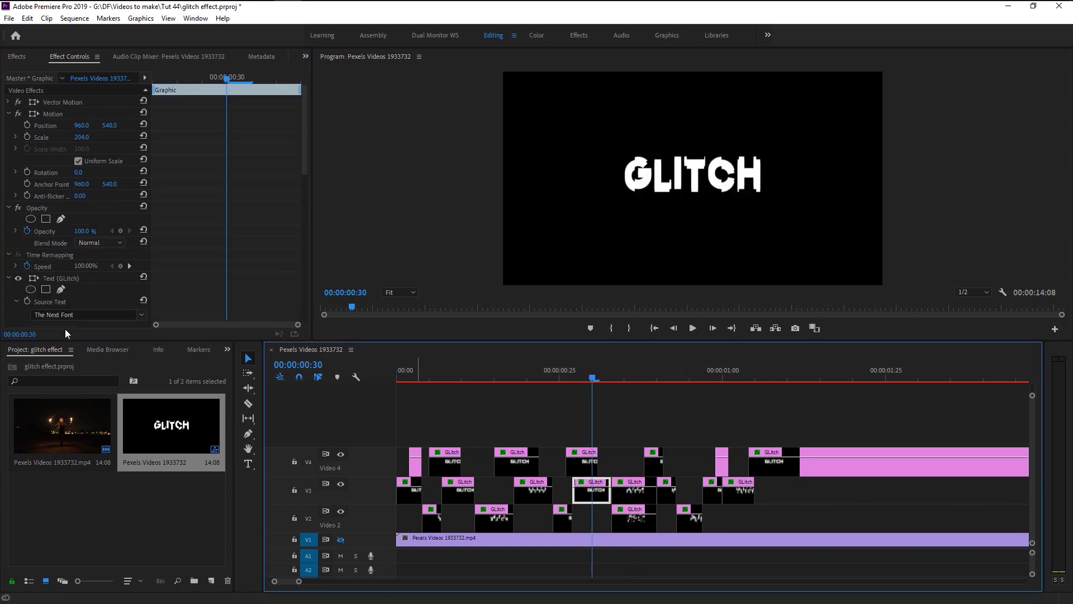
{"action": "scroll", "coordinate": [38, 288], "scroll_direction": "down", "scroll_amount": 3}
{"action": "scroll", "coordinate": [38, 287], "scroll_direction": "down", "scroll_amount": 3}
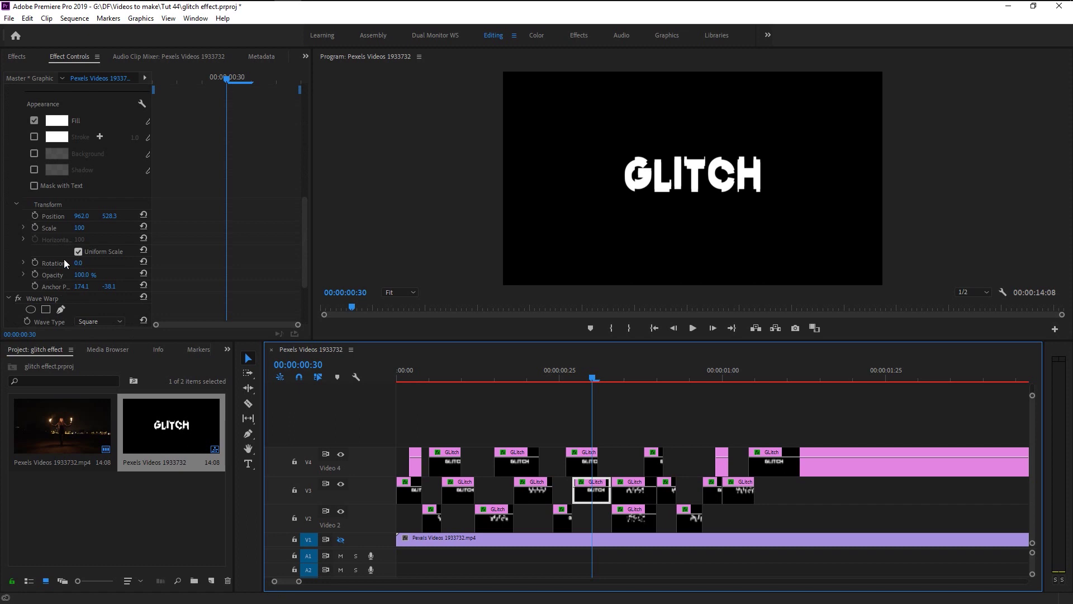
{"action": "scroll", "coordinate": [64, 258], "scroll_direction": "down", "scroll_amount": 2}
{"action": "scroll", "coordinate": [51, 285], "scroll_direction": "down", "scroll_amount": 2}
{"action": "left_click_drag", "start_coordinate": [75, 239], "coordinate": [89, 251]}
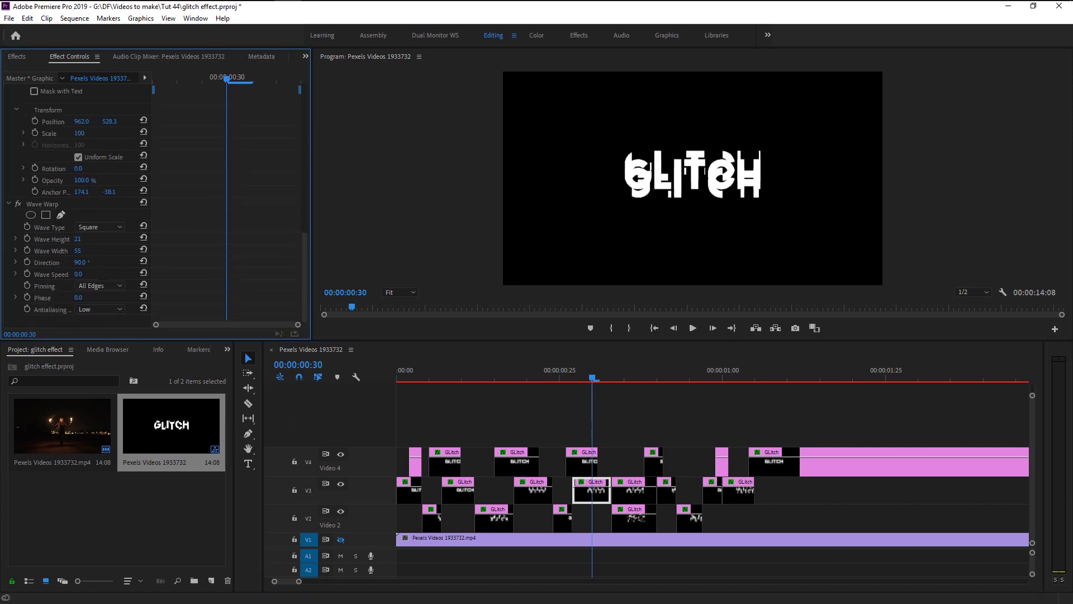
{"action": "left_click", "coordinate": [116, 225]}
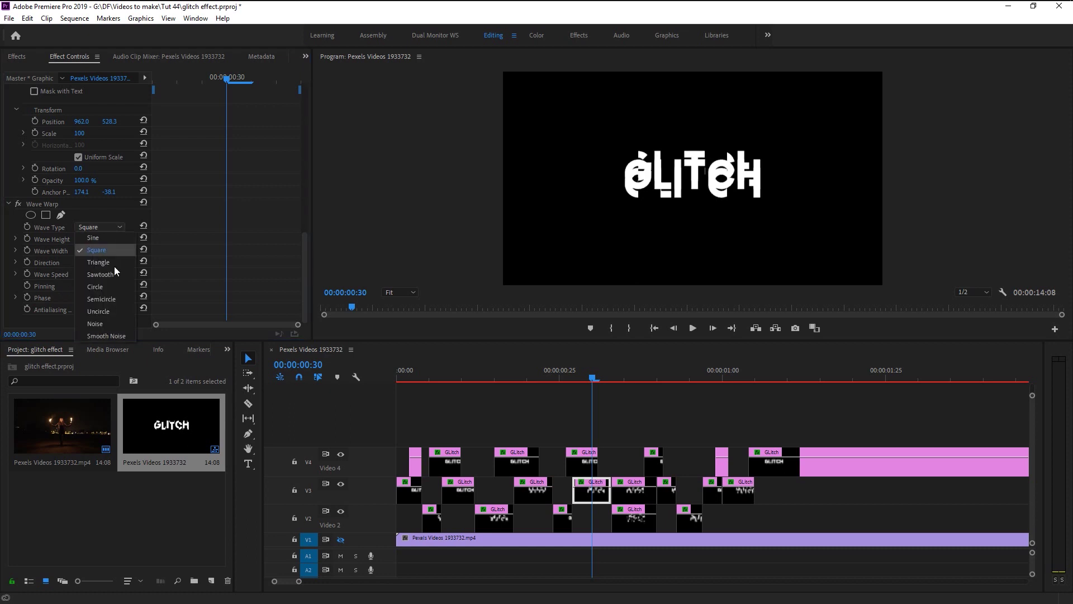
{"action": "left_click", "coordinate": [100, 324]}
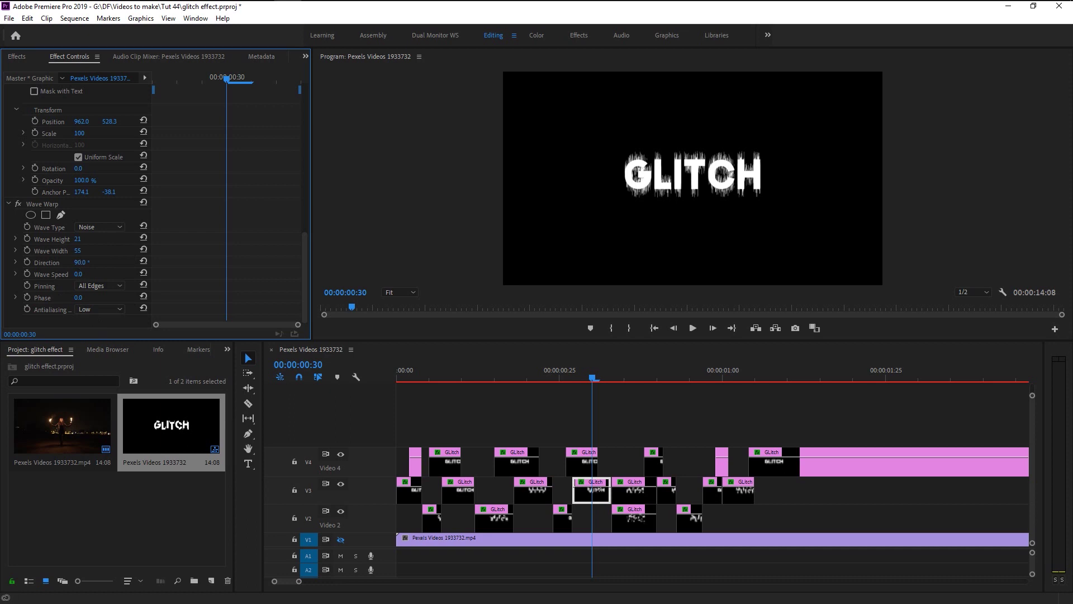
{"action": "left_click_drag", "start_coordinate": [77, 250], "coordinate": [87, 251]}
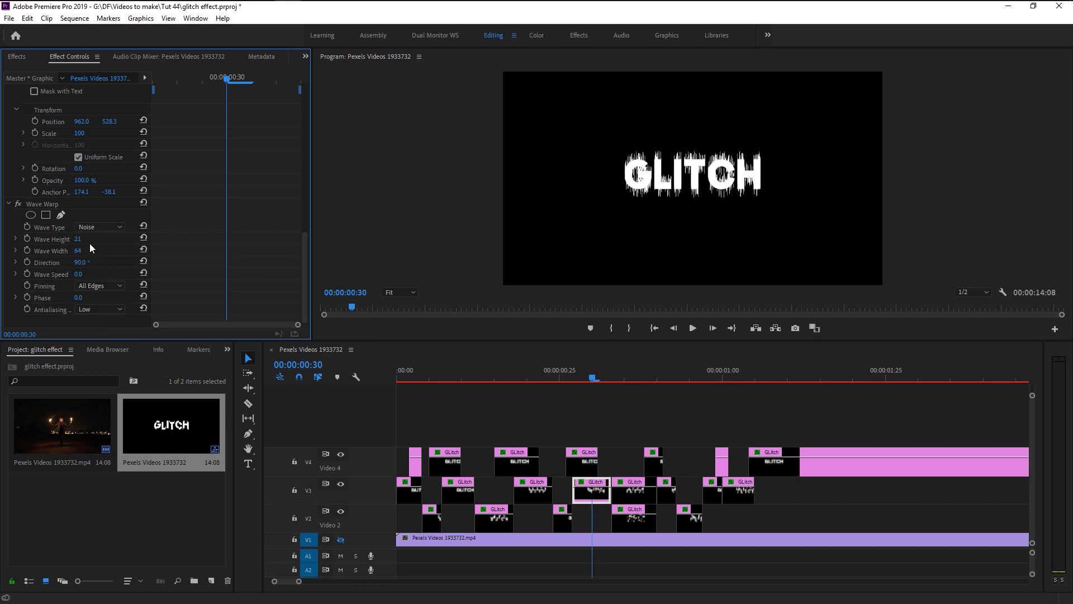
Step: Move another Video 3 glitch clip up onto Video 4 around frame 23
{"action": "left_click", "coordinate": [532, 445]}
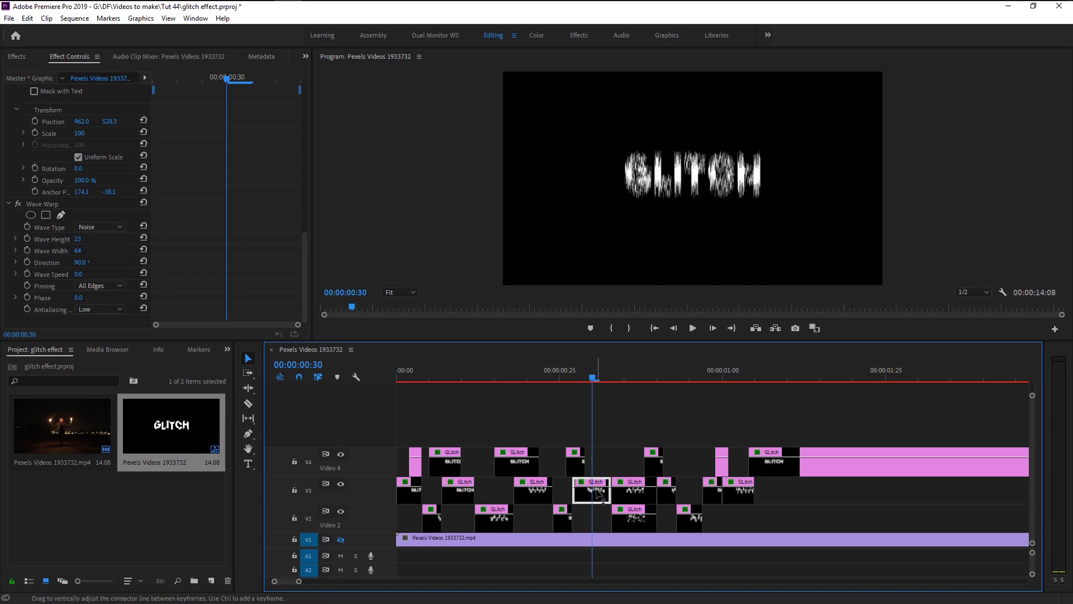
{"action": "key", "text": "Left"}
{"action": "key", "text": "Left"}
{"action": "key", "text": "Left"}
{"action": "left_click", "coordinate": [531, 498]}
{"action": "left_click_drag", "start_coordinate": [563, 460], "coordinate": [626, 453]}
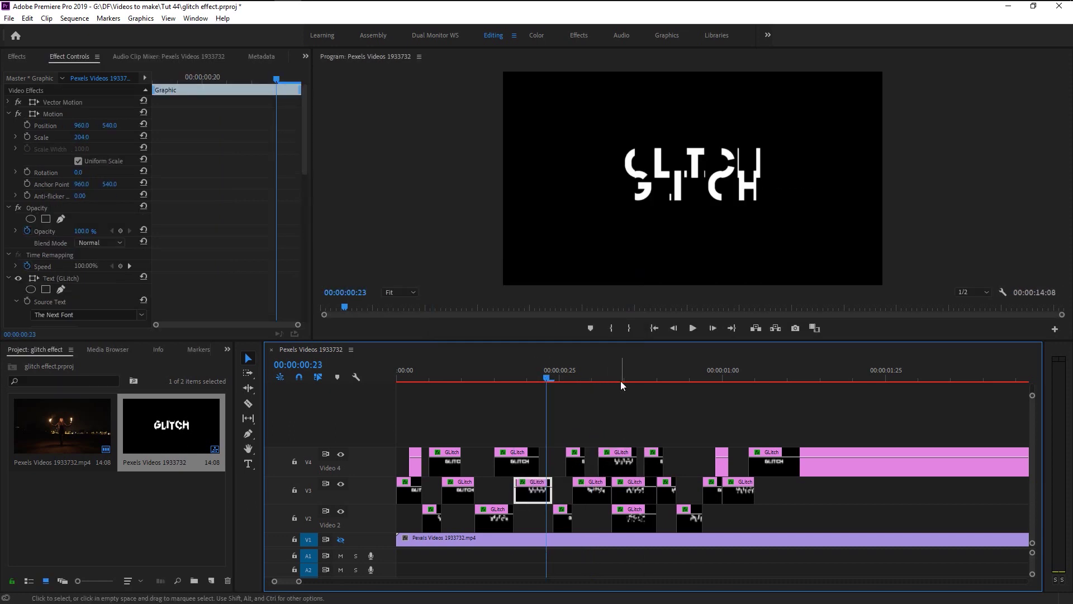
Step: Change the wave height of the moved Video 4 glitch clip at frame 34
{"action": "left_click", "coordinate": [618, 377]}
{"action": "left_click", "coordinate": [625, 467]}
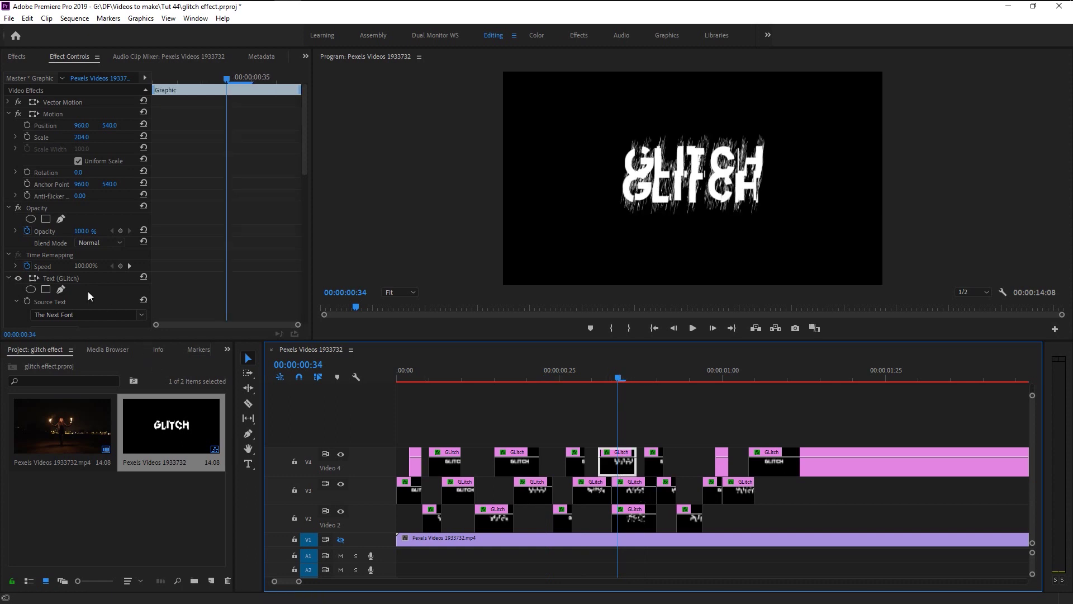
{"action": "scroll", "coordinate": [6, 251], "scroll_direction": "down", "scroll_amount": 2}
{"action": "scroll", "coordinate": [6, 256], "scroll_direction": "down", "scroll_amount": 2}
{"action": "scroll", "coordinate": [6, 263], "scroll_direction": "down", "scroll_amount": 1}
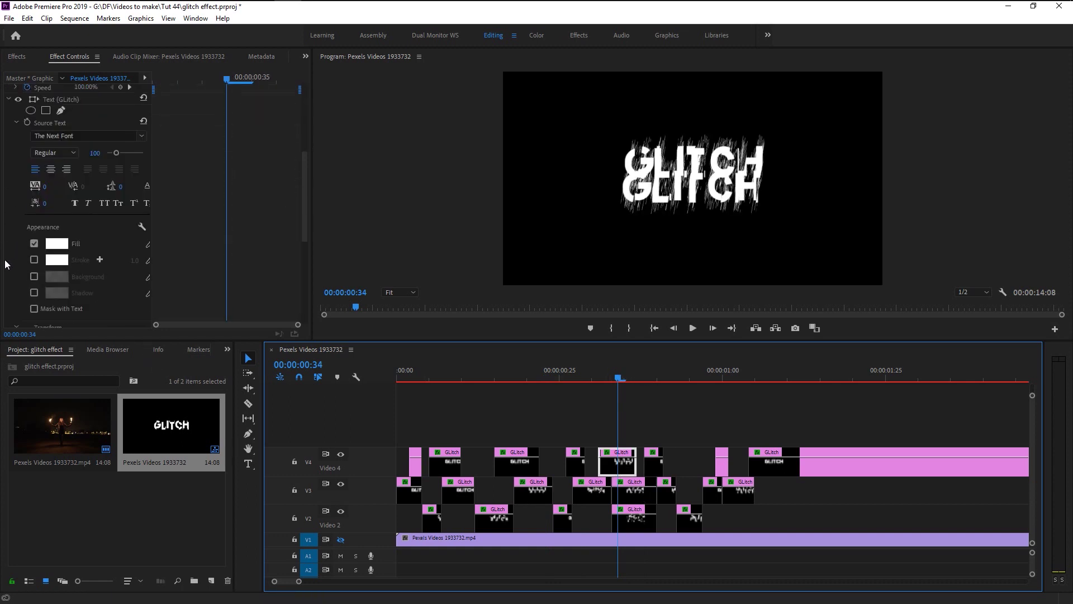
{"action": "scroll", "coordinate": [6, 263], "scroll_direction": "down", "scroll_amount": 2}
{"action": "scroll", "coordinate": [6, 264], "scroll_direction": "down", "scroll_amount": 2}
{"action": "scroll", "coordinate": [6, 263], "scroll_direction": "down", "scroll_amount": 1}
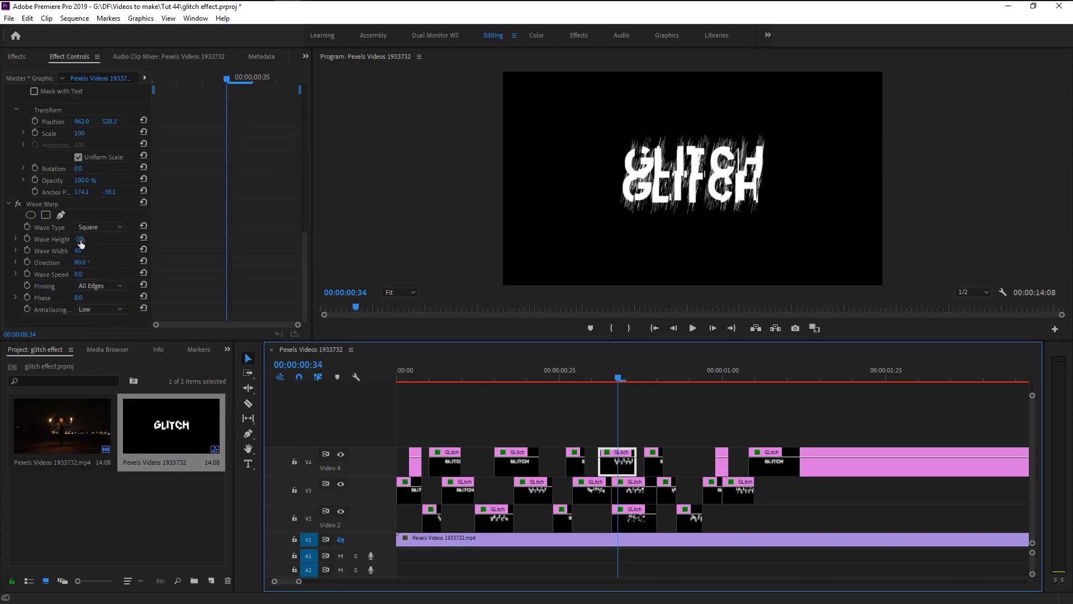
{"action": "mouse_move", "coordinate": [79, 239]}
{"action": "left_mouse_down"}
{"action": "mouse_move", "coordinate": [126, 240]}
{"action": "mouse_move", "coordinate": [101, 239]}
{"action": "left_mouse_up"}
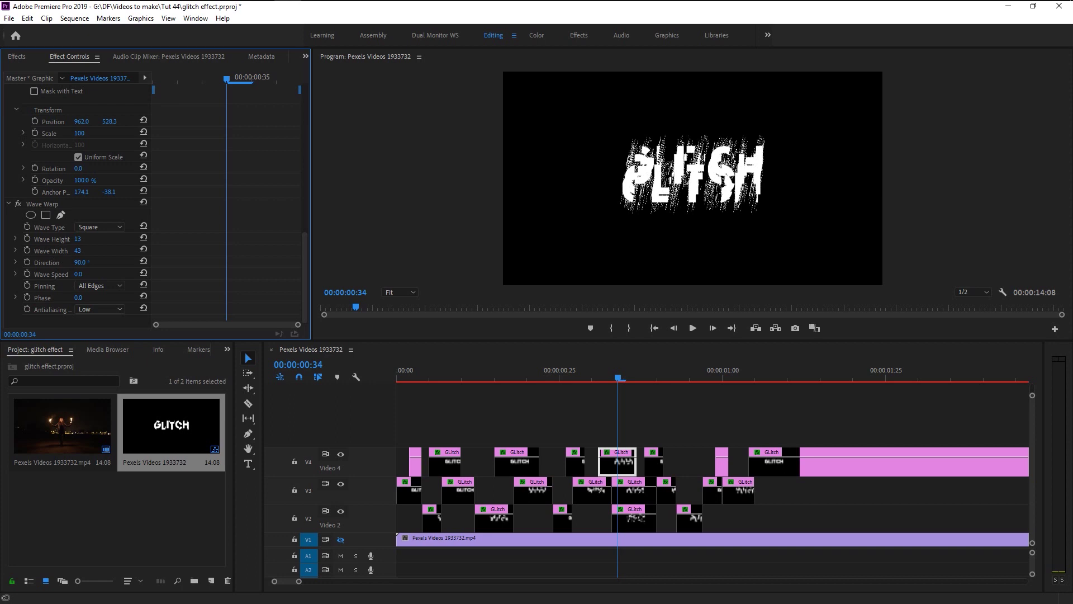
Step: Place a copy of a glitch clip on Video 2 just after 00:00:01:02
{"action": "left_click", "coordinate": [625, 480]}
{"action": "left_click_drag", "start_coordinate": [743, 381], "coordinate": [737, 381]}
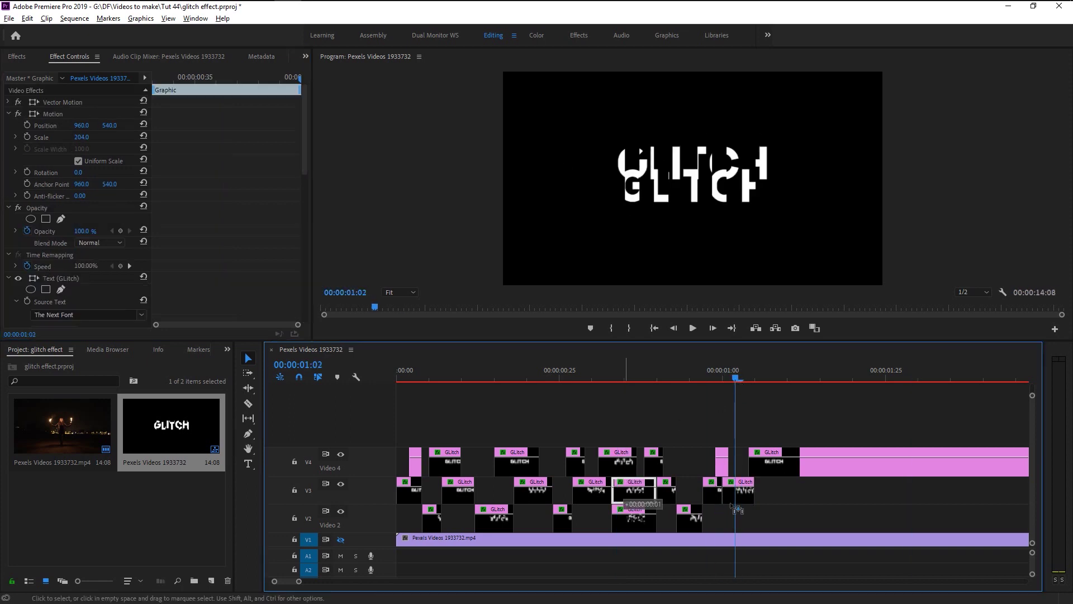
{"action": "left_click_drag", "start_coordinate": [736, 508], "coordinate": [736, 508]}
{"action": "left_click_drag", "start_coordinate": [647, 374], "coordinate": [777, 447]}
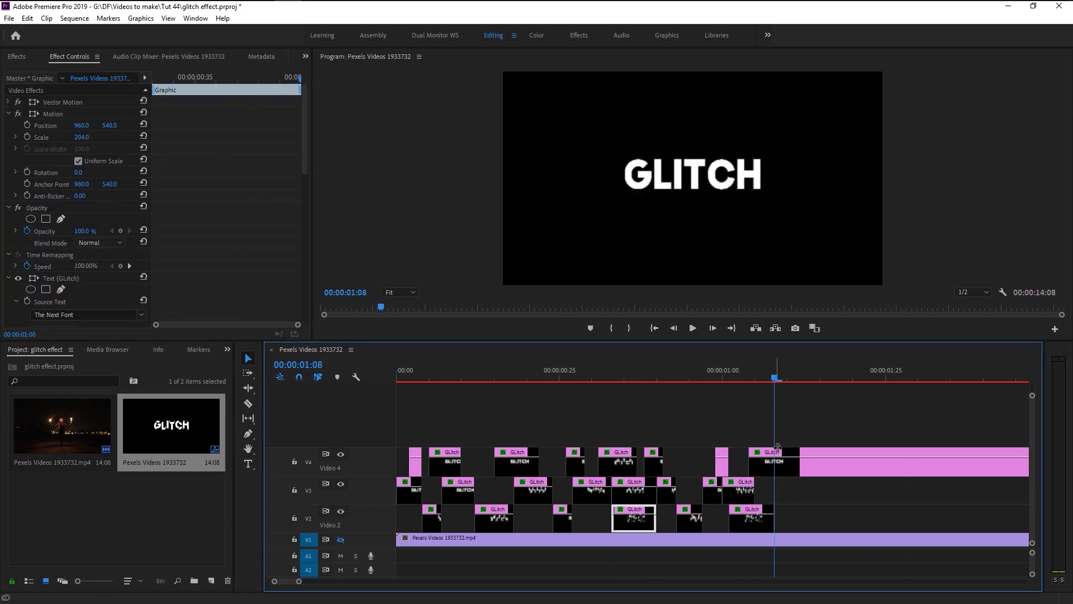
Step: Give the first Video 3 clip's text a pure red (FF0000) fill
{"action": "key", "text": "Home"}
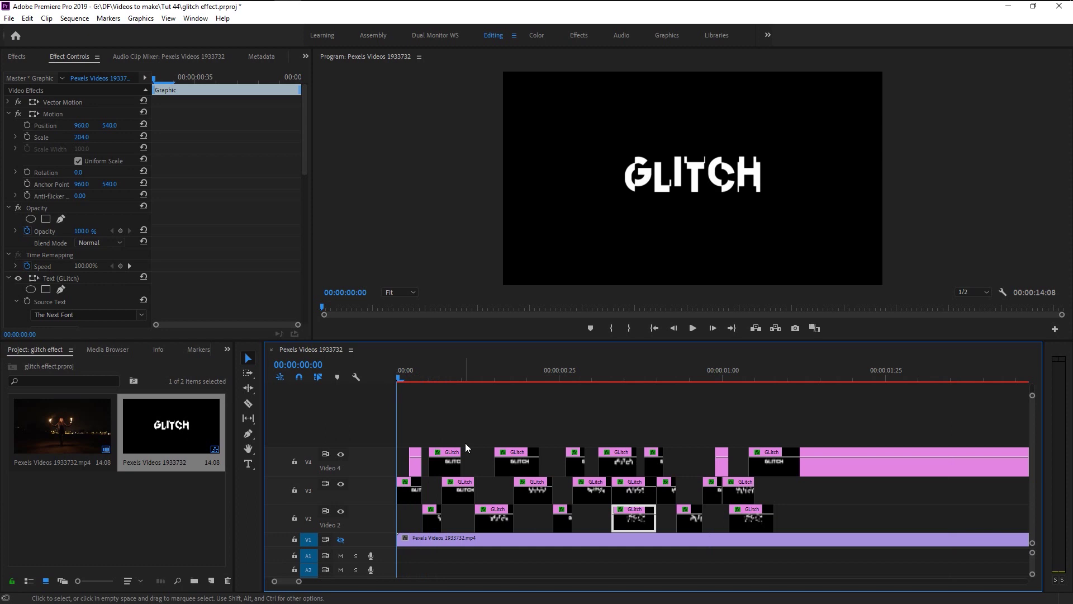
{"action": "left_click", "coordinate": [405, 501]}
{"action": "left_click", "coordinate": [405, 497]}
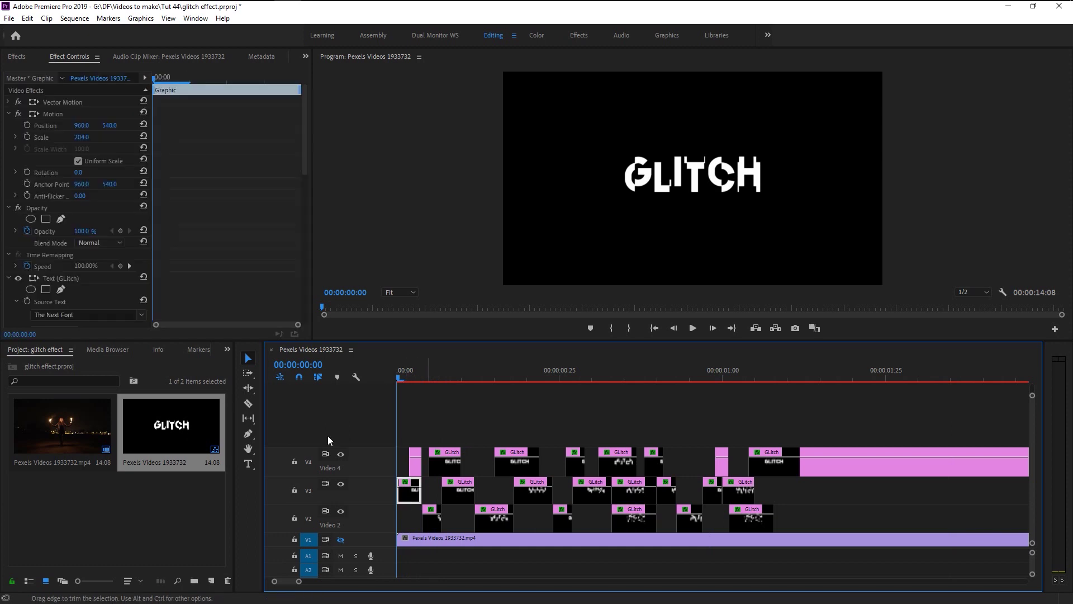
{"action": "scroll", "coordinate": [51, 252], "scroll_direction": "down", "scroll_amount": 2}
{"action": "scroll", "coordinate": [51, 252], "scroll_direction": "down", "scroll_amount": 2}
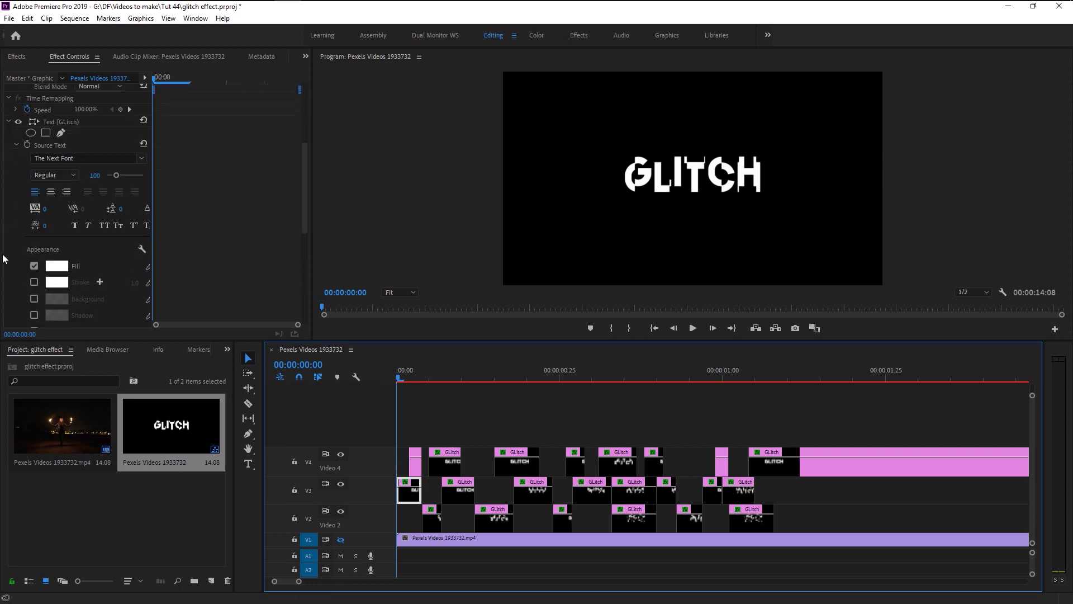
{"action": "scroll", "coordinate": [51, 252], "scroll_direction": "down", "scroll_amount": 1}
{"action": "left_click", "coordinate": [57, 243]}
{"action": "left_click", "coordinate": [553, 393]}
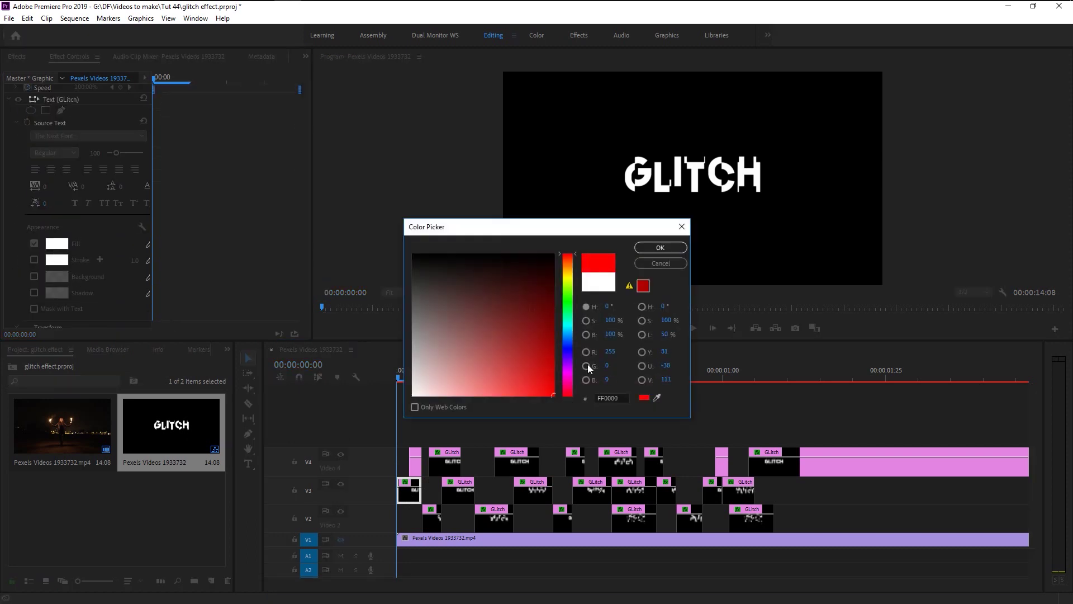
{"action": "left_click", "coordinate": [652, 249]}
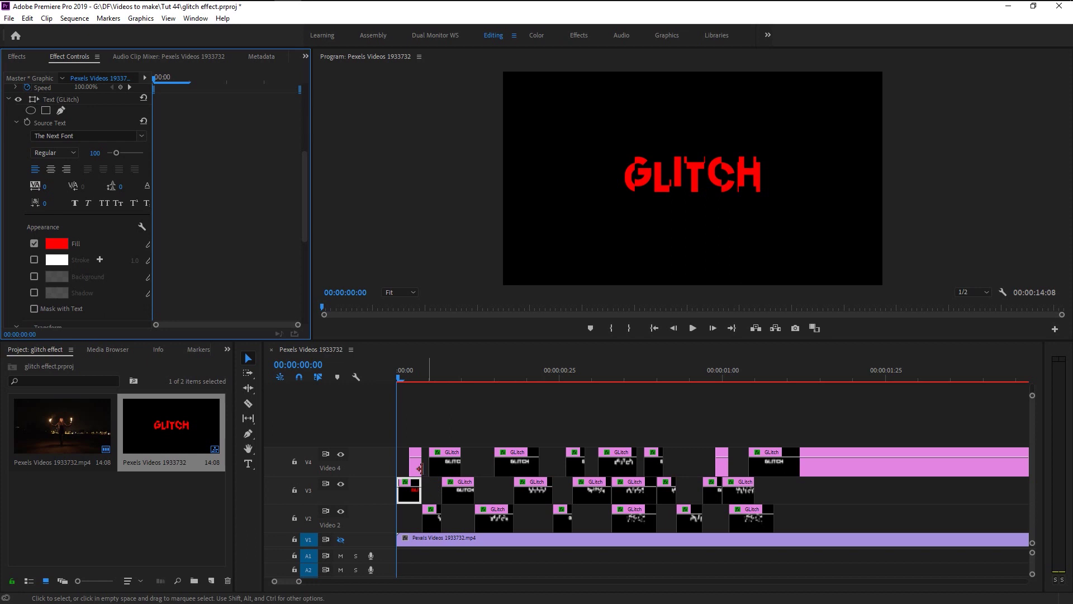
Step: Give the Video 4 clip at frame 3 a light blue text fill
{"action": "left_click", "coordinate": [419, 374]}
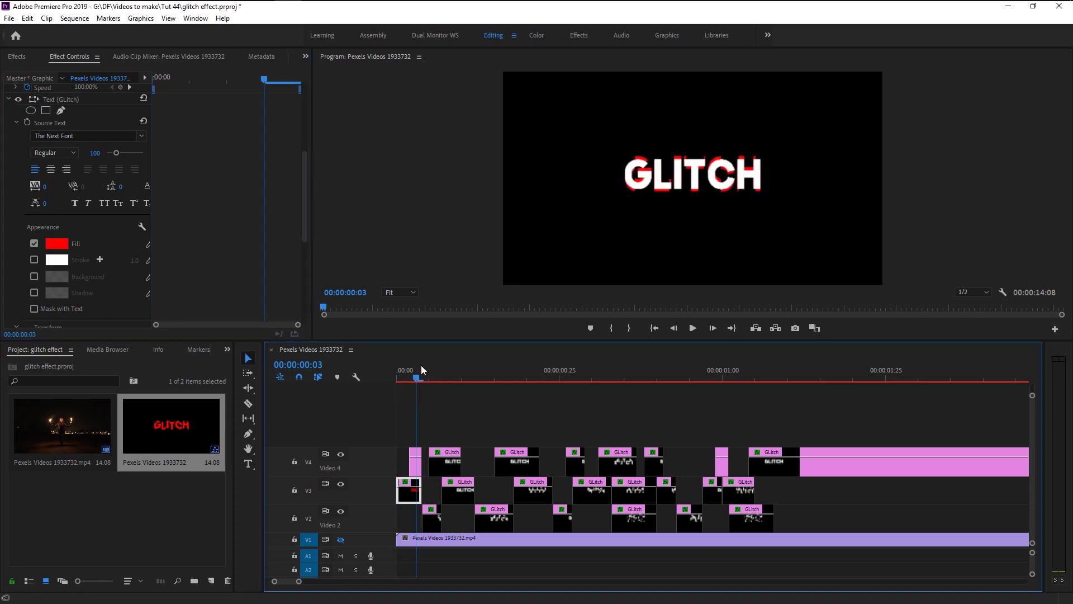
{"action": "left_click", "coordinate": [417, 464]}
{"action": "scroll", "coordinate": [88, 281], "scroll_direction": "up", "scroll_amount": 3}
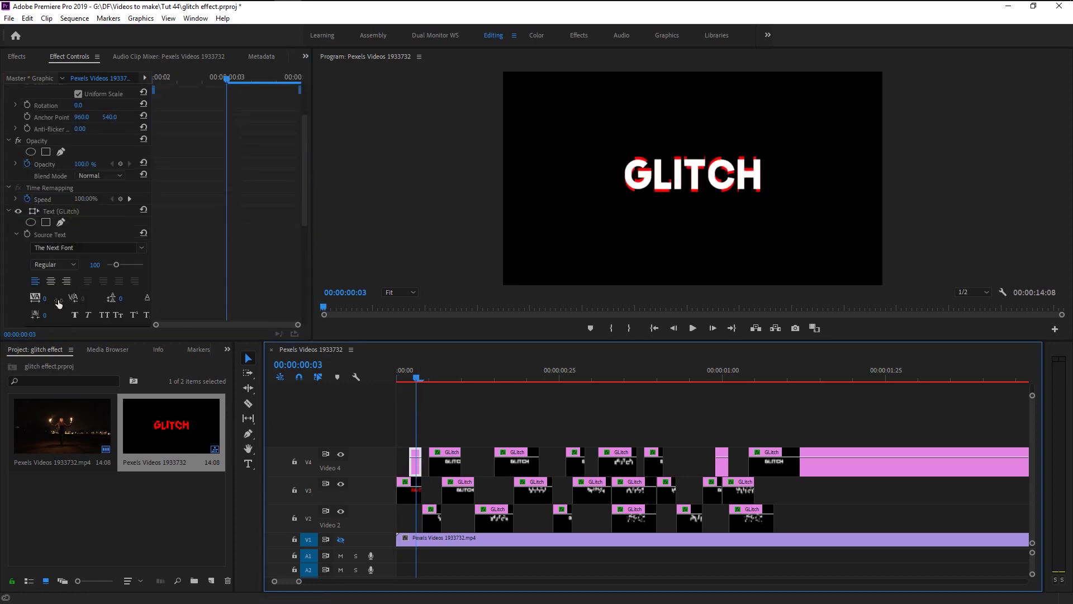
{"action": "scroll", "coordinate": [58, 304], "scroll_direction": "down", "scroll_amount": 2}
{"action": "left_click", "coordinate": [57, 288]}
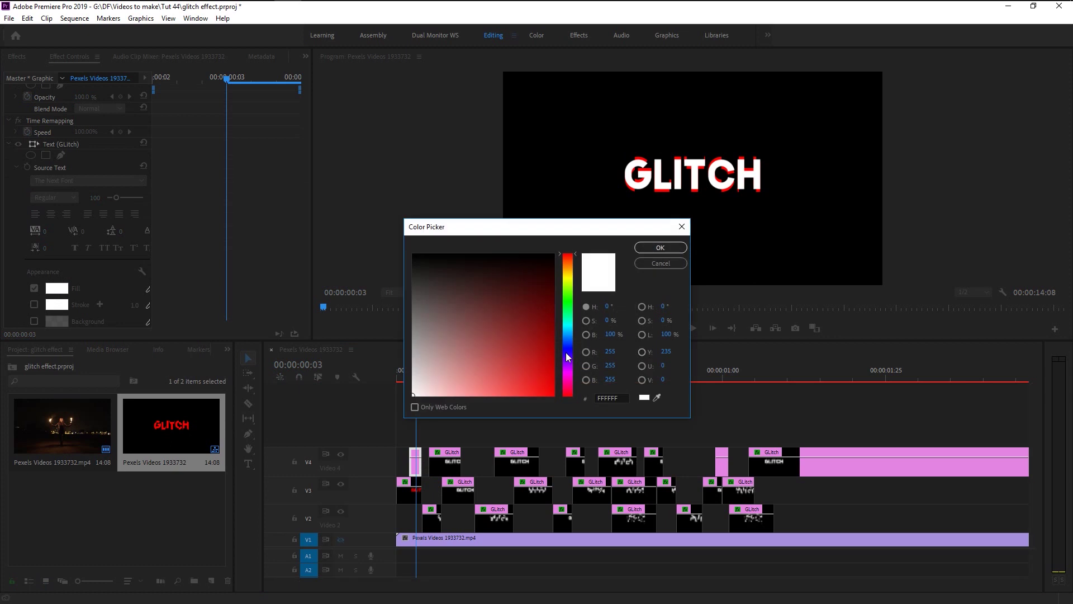
{"action": "left_click", "coordinate": [566, 352]}
{"action": "left_click", "coordinate": [553, 394]}
{"action": "left_click", "coordinate": [651, 248]}
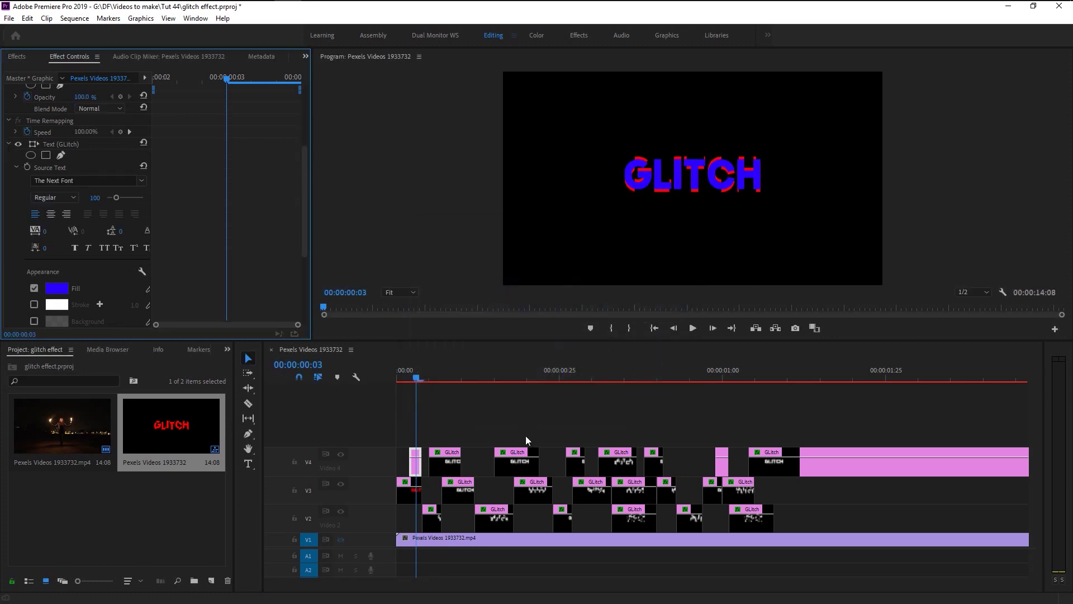
{"action": "left_click", "coordinate": [56, 287]}
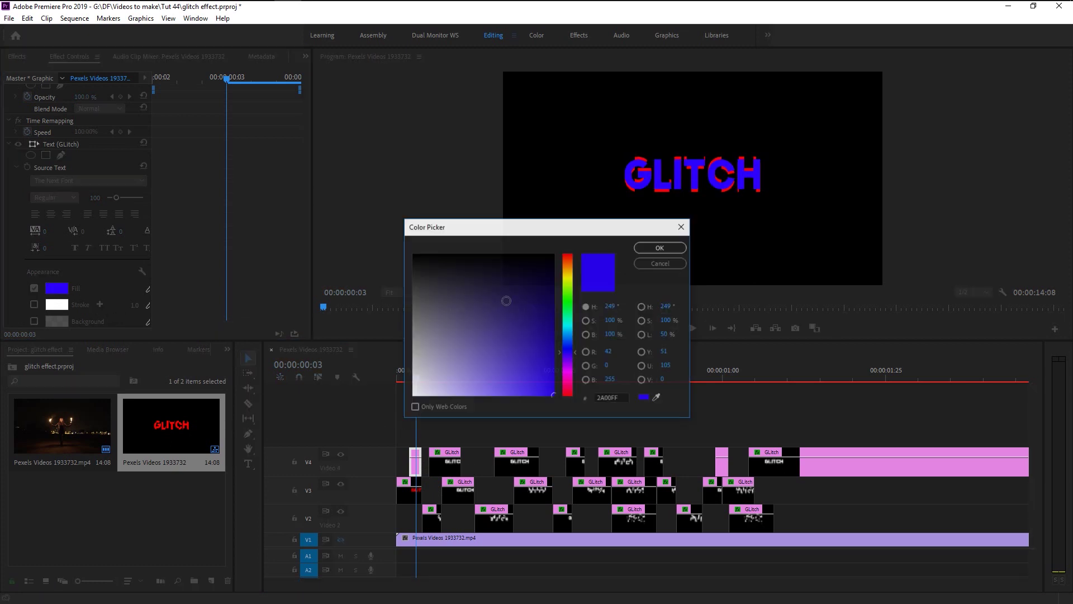
{"action": "left_click", "coordinate": [567, 347]}
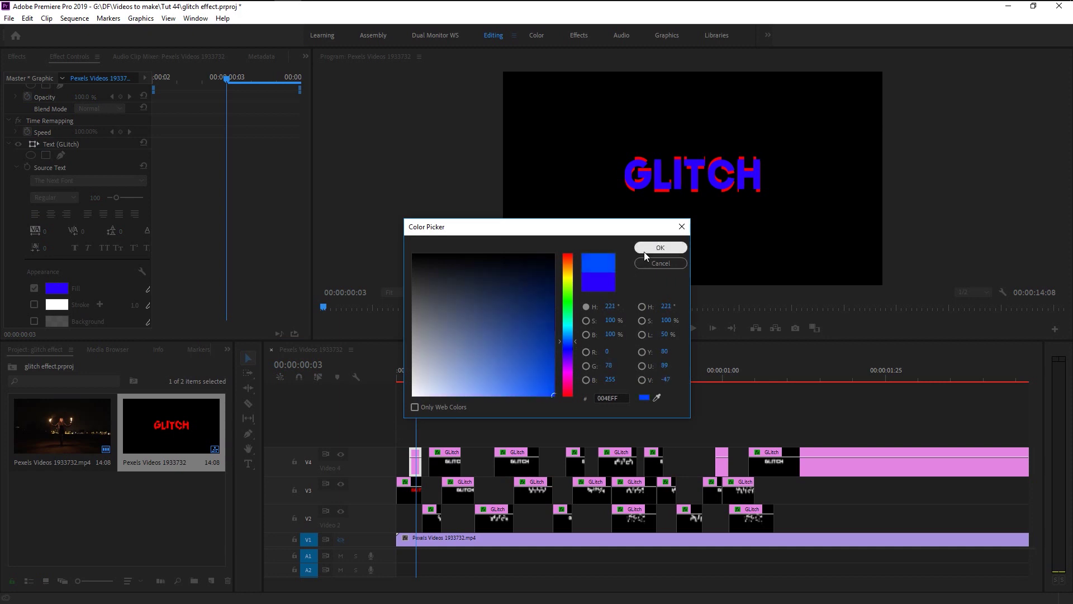
{"action": "left_click", "coordinate": [660, 248]}
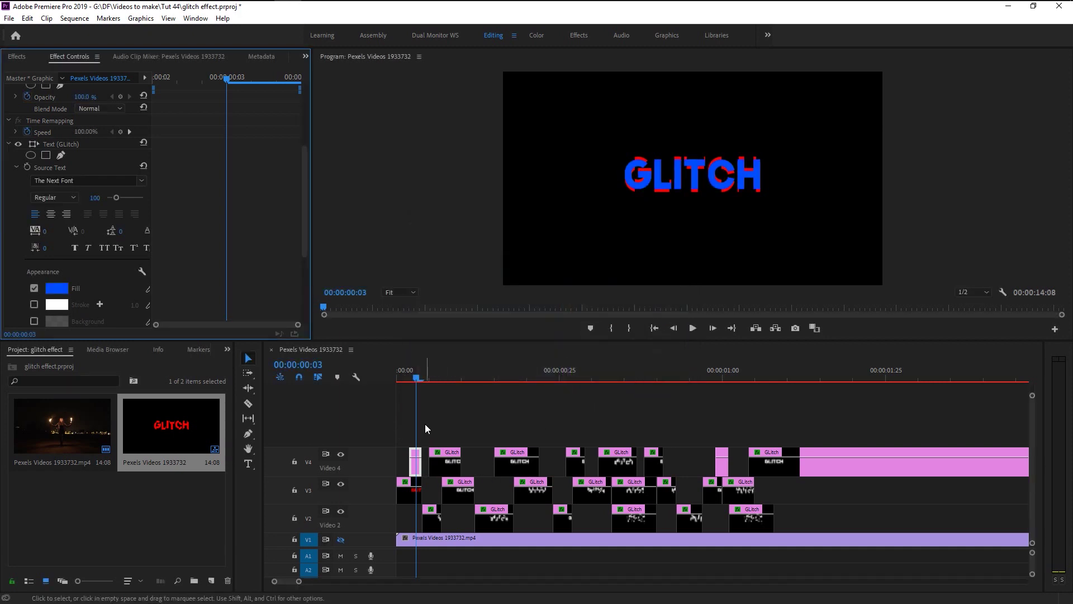
{"action": "left_click", "coordinate": [430, 369]}
Step: Give the Video 2 clip at frame 5 a bright yellow text fill
{"action": "left_click", "coordinate": [432, 520]}
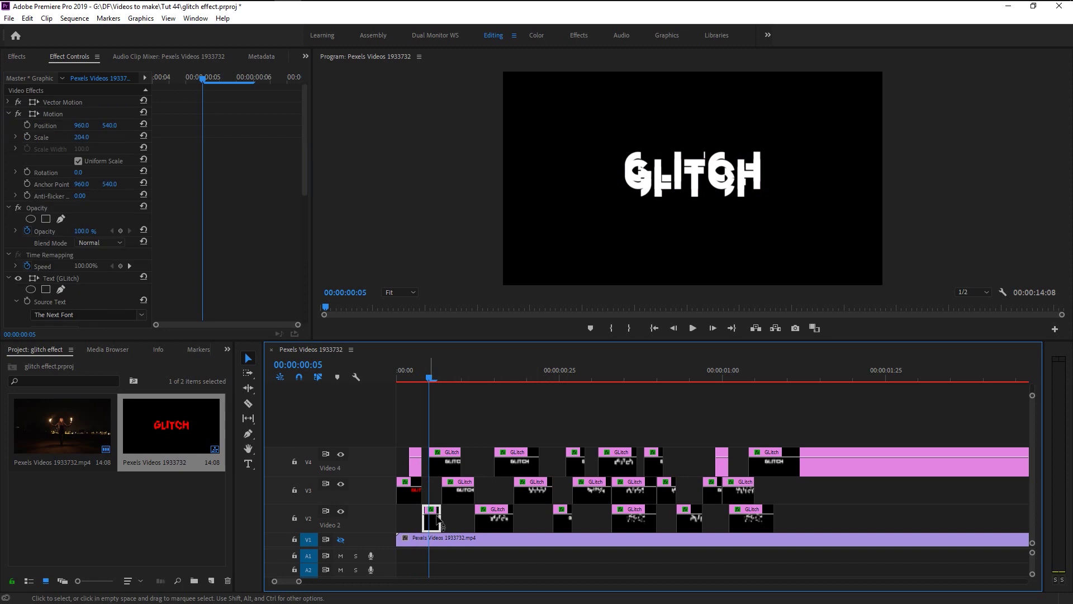
{"action": "scroll", "coordinate": [82, 258], "scroll_direction": "down", "scroll_amount": 2}
{"action": "scroll", "coordinate": [82, 258], "scroll_direction": "down", "scroll_amount": 3}
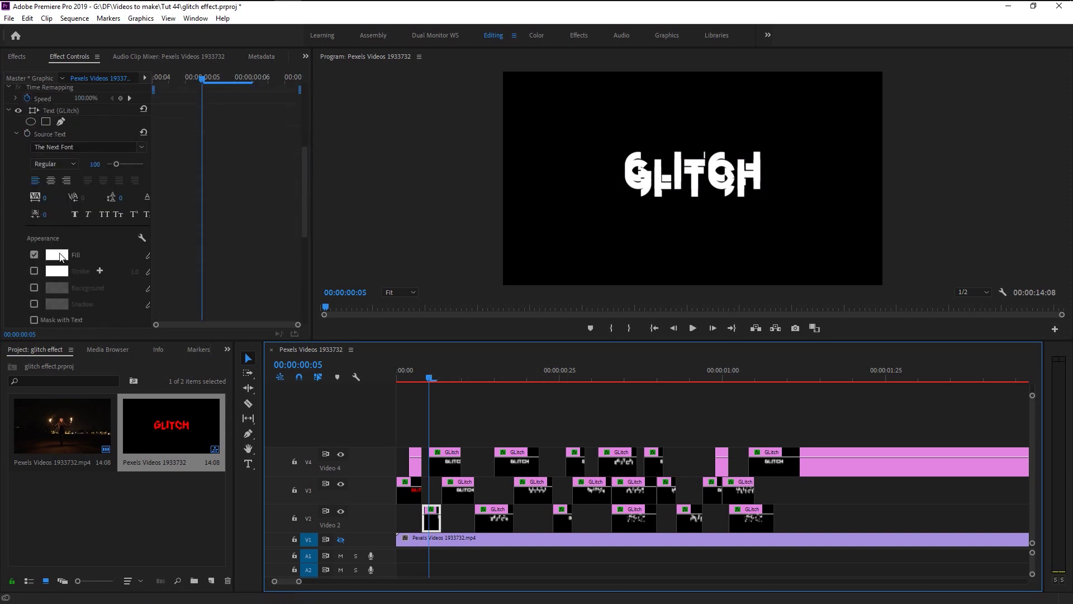
{"action": "left_click", "coordinate": [57, 254]}
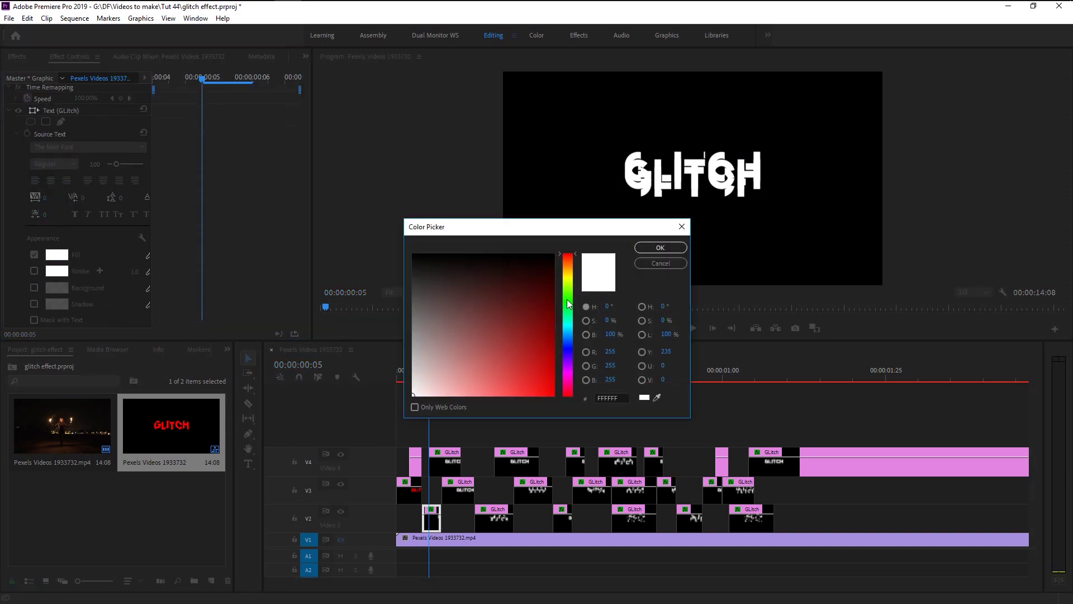
{"action": "left_click_drag", "start_coordinate": [566, 300], "coordinate": [567, 274]}
{"action": "left_click", "coordinate": [531, 394]}
{"action": "left_click", "coordinate": [660, 248]}
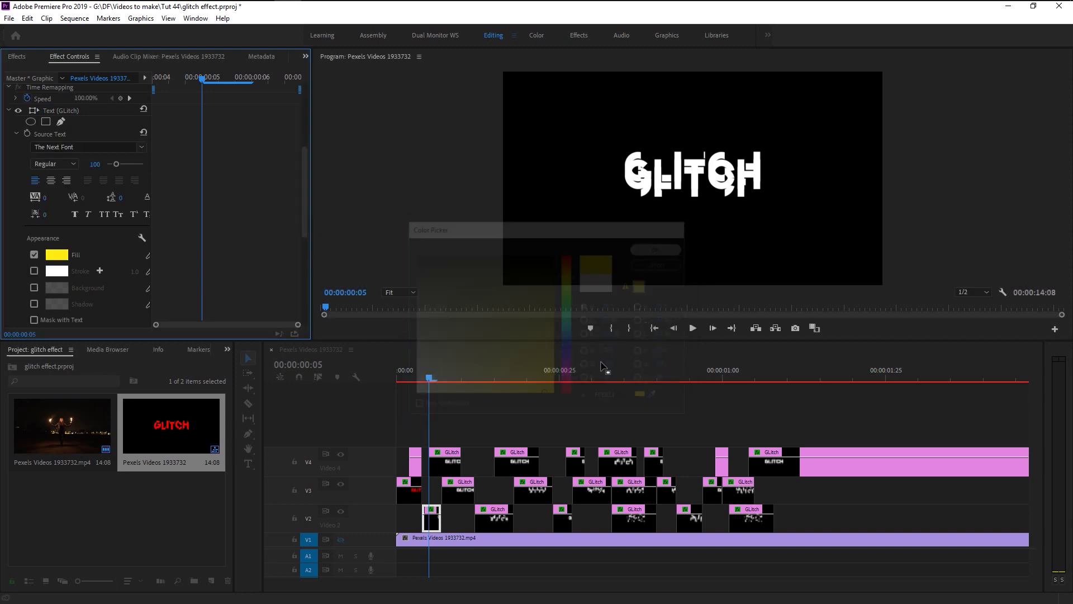
Step: Give the Video 3 clip at frame 8 a magenta text fill
{"action": "left_click", "coordinate": [446, 372]}
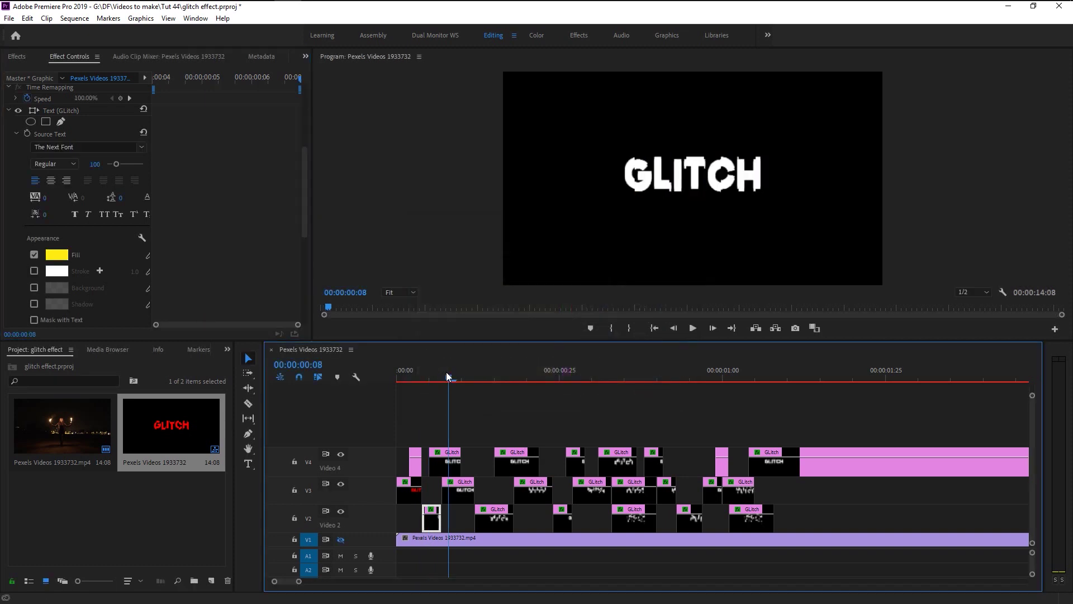
{"action": "left_click", "coordinate": [457, 491]}
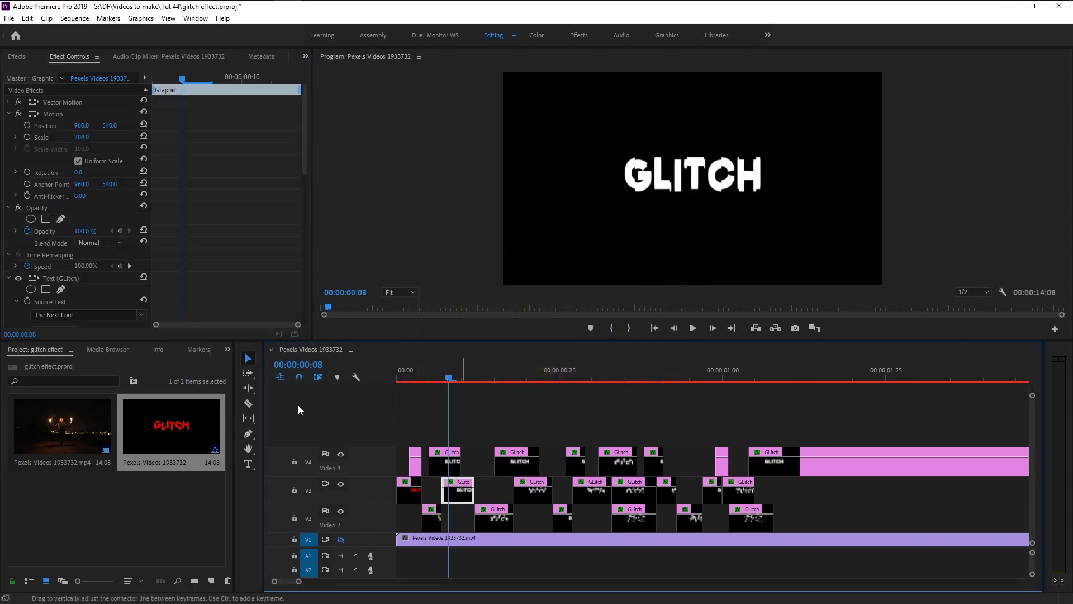
{"action": "scroll", "coordinate": [16, 240], "scroll_direction": "down", "scroll_amount": 2}
{"action": "scroll", "coordinate": [16, 241], "scroll_direction": "down", "scroll_amount": 2}
{"action": "scroll", "coordinate": [14, 244], "scroll_direction": "down", "scroll_amount": 2}
{"action": "left_click", "coordinate": [57, 138]}
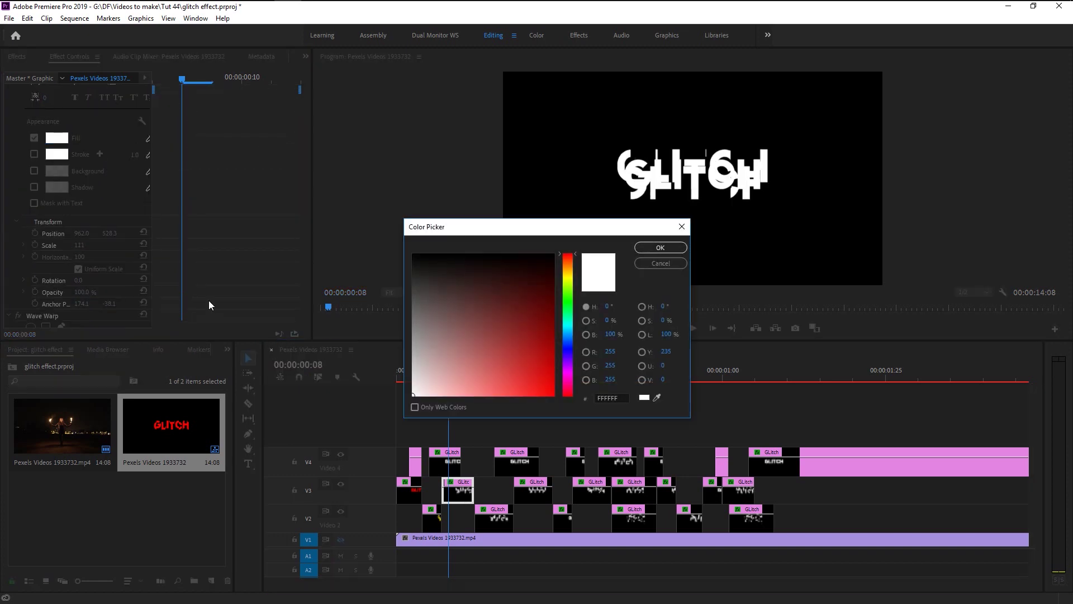
{"action": "left_click", "coordinate": [549, 260]}
{"action": "left_click", "coordinate": [660, 248]}
Step: Give the Video 4 clip at frame 8 a green text fill
{"action": "left_click", "coordinate": [452, 460]}
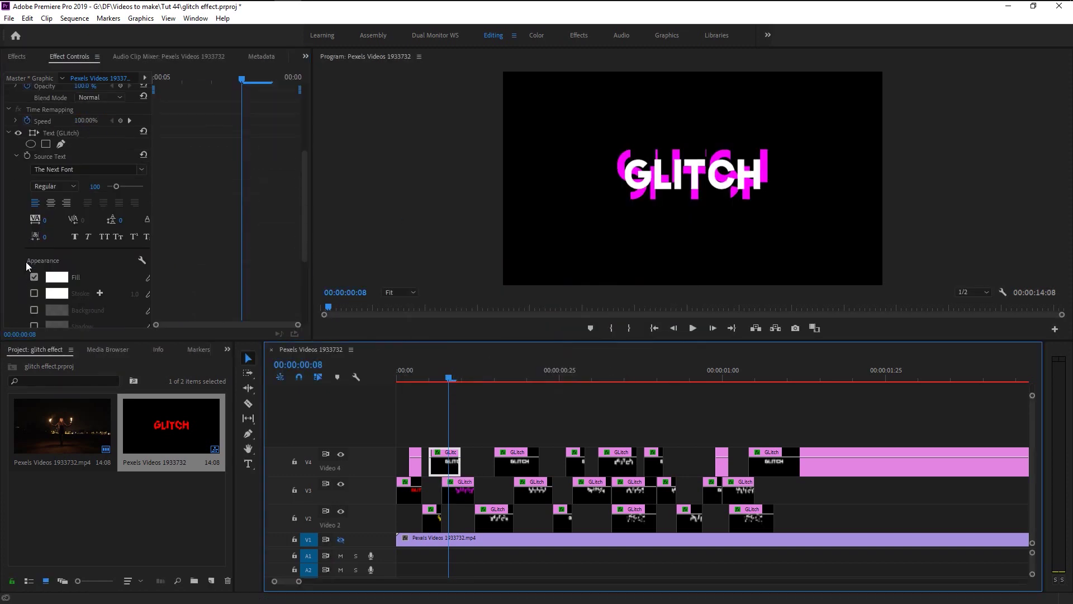
{"action": "left_click", "coordinate": [56, 232]}
{"action": "left_click", "coordinate": [567, 308]}
{"action": "left_click", "coordinate": [549, 392]}
{"action": "left_click", "coordinate": [660, 248]}
Step: Turn the text of the Video 3 clip around frame 18 red
{"action": "left_click_drag", "start_coordinate": [402, 369], "coordinate": [487, 373]}
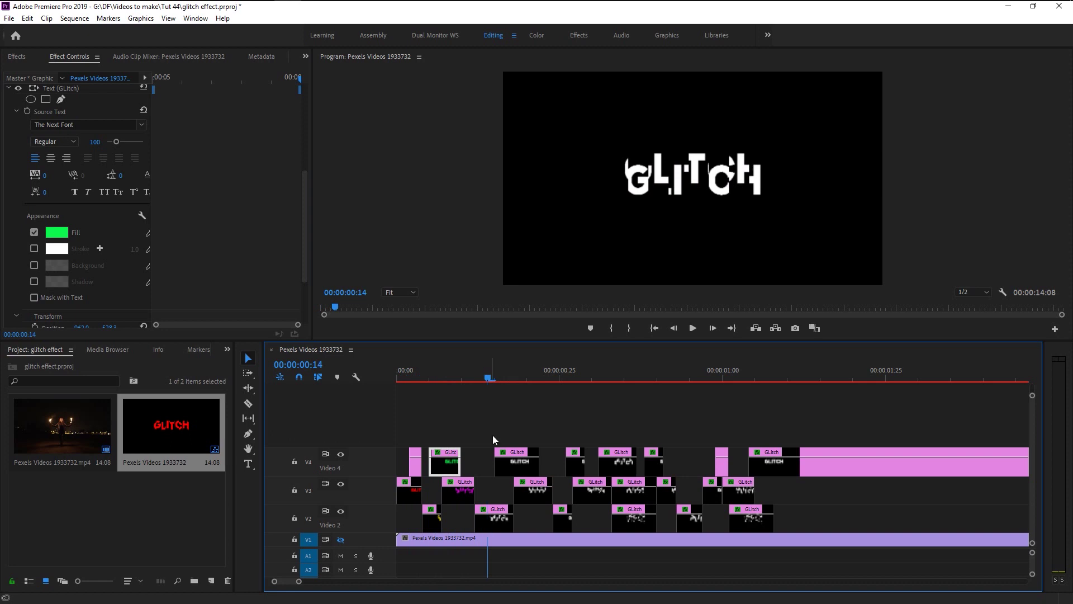
{"action": "left_click", "coordinate": [528, 491]}
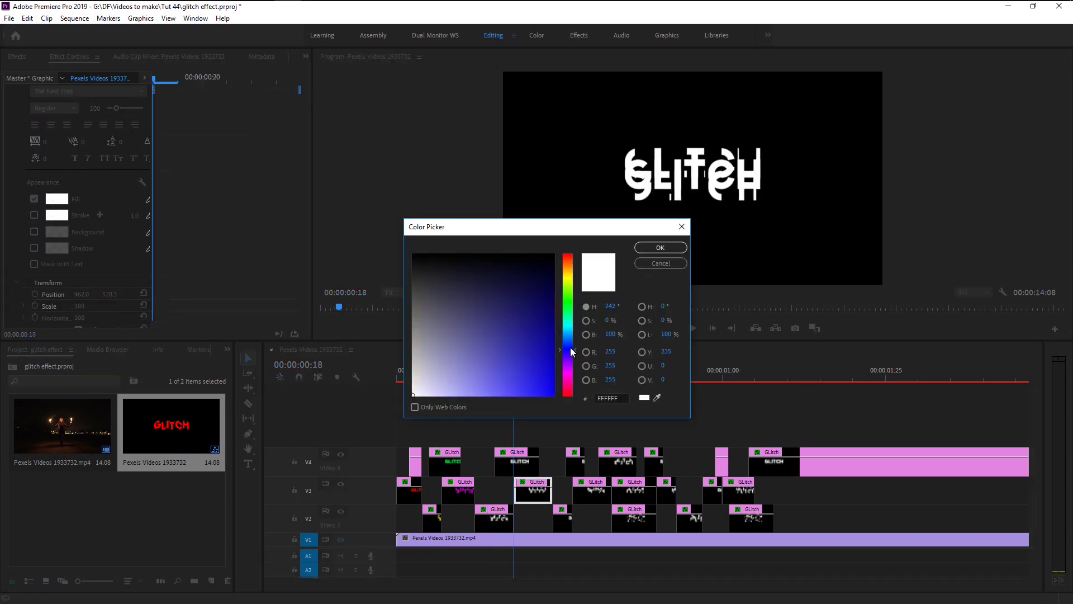
{"action": "left_click_drag", "start_coordinate": [570, 350], "coordinate": [568, 395]}
{"action": "left_click", "coordinate": [659, 247]}
{"action": "left_click", "coordinate": [517, 461]}
Step: Give the Video 2 glitch clip at frame 24 a green fill
{"action": "left_click", "coordinate": [500, 376]}
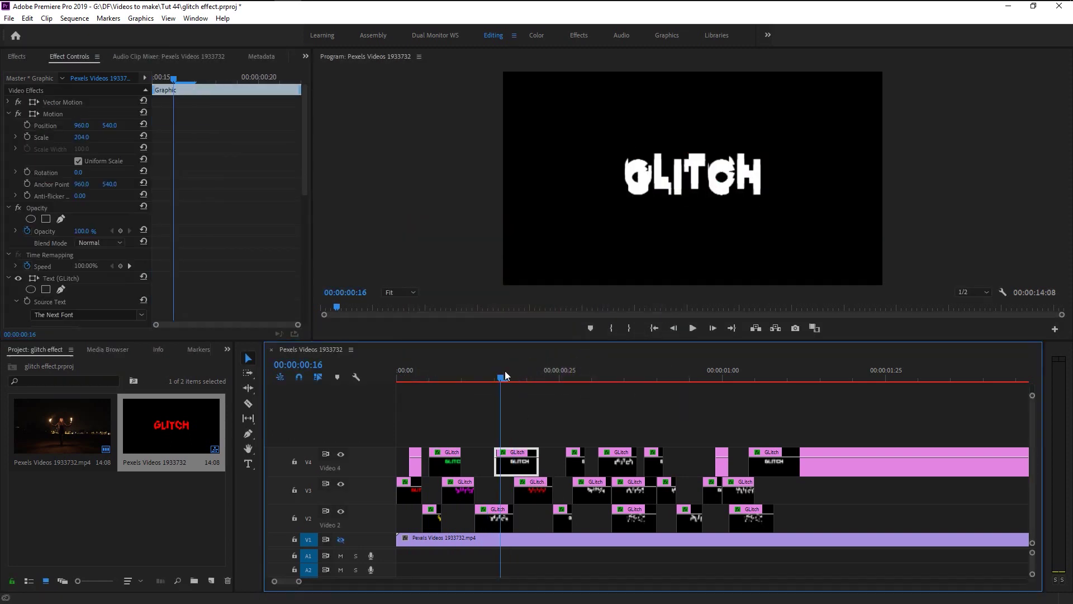
{"action": "left_click_drag", "start_coordinate": [506, 376], "coordinate": [553, 377]}
{"action": "left_click", "coordinate": [560, 520]}
{"action": "scroll", "coordinate": [43, 236], "scroll_direction": "down", "scroll_amount": 3}
{"action": "scroll", "coordinate": [48, 270], "scroll_direction": "down", "scroll_amount": 3}
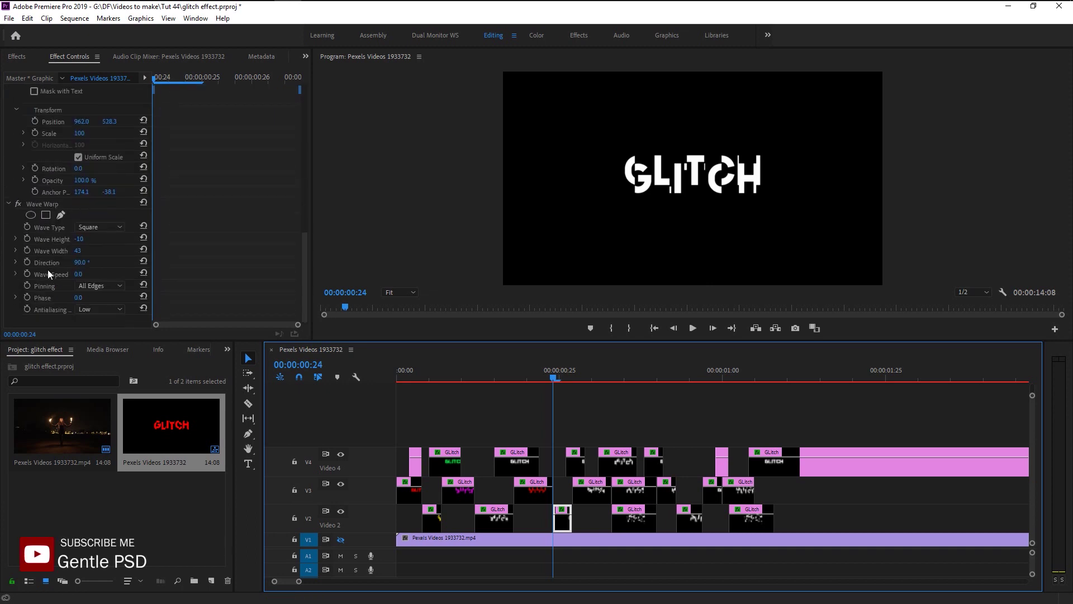
{"action": "scroll", "coordinate": [48, 269], "scroll_direction": "down", "scroll_amount": 3}
{"action": "left_click", "coordinate": [56, 126]}
{"action": "left_click_drag", "start_coordinate": [569, 339], "coordinate": [568, 330]}
{"action": "left_click", "coordinate": [549, 256]}
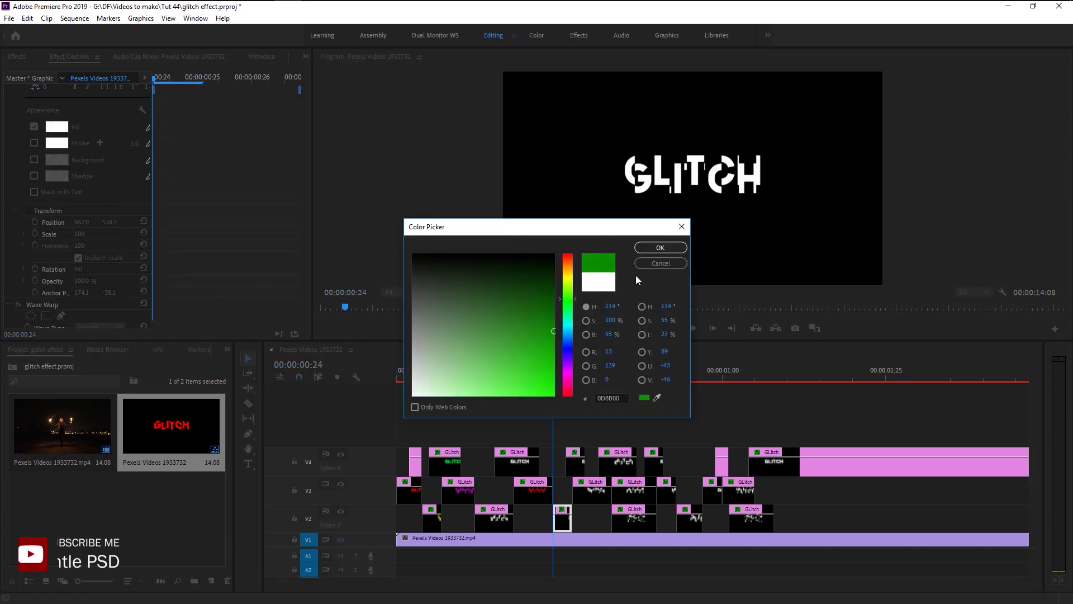
Step: Give the glitch slices on Video 3 and Video 4 at frame 28 a yellow fill
{"action": "left_click", "coordinate": [660, 248]}
{"action": "key", "text": "Down"}
{"action": "left_click", "coordinate": [575, 460]}
{"action": "key", "text": "Down"}
{"action": "left_click", "coordinate": [590, 486]}
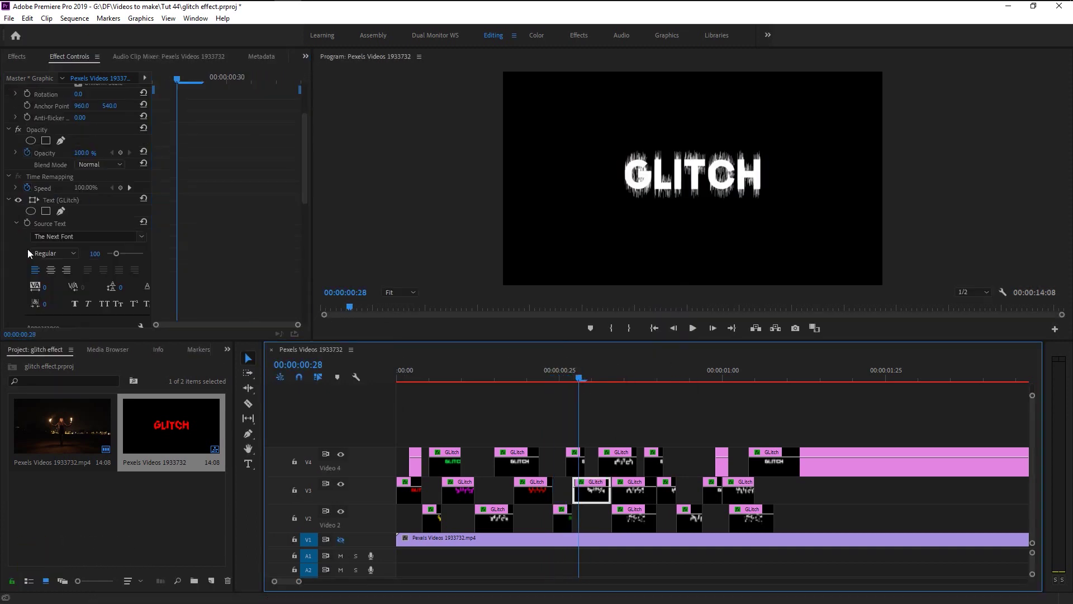
{"action": "scroll", "coordinate": [75, 210], "scroll_direction": "down", "scroll_amount": 5}
{"action": "left_click", "coordinate": [57, 221]}
{"action": "left_click", "coordinate": [661, 244]}
{"action": "left_click", "coordinate": [575, 461]}
{"action": "scroll", "coordinate": [76, 210], "scroll_direction": "down", "scroll_amount": 5}
{"action": "left_click", "coordinate": [56, 243]}
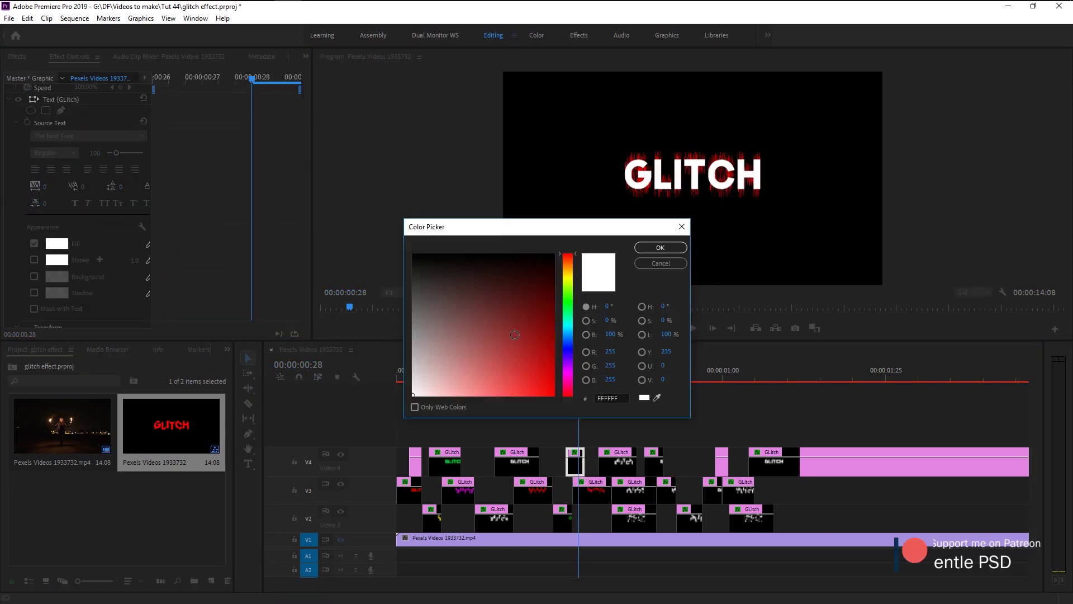
{"action": "left_click_drag", "start_coordinate": [569, 390], "coordinate": [569, 368]}
{"action": "left_click", "coordinate": [662, 244]}
{"action": "scroll", "coordinate": [76, 210], "scroll_direction": "down", "scroll_amount": 3}
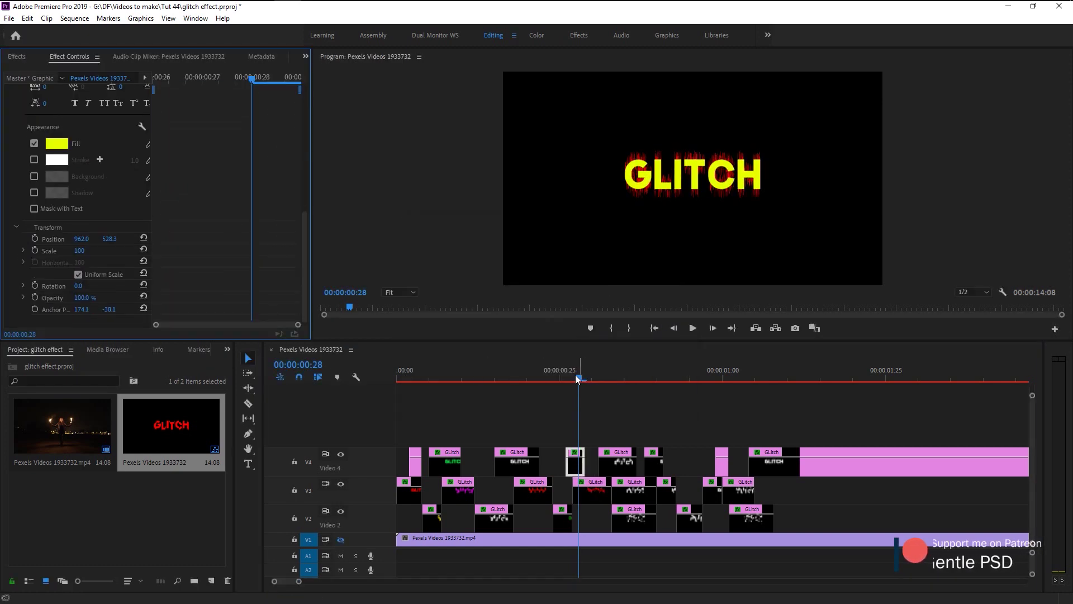
Step: Recolour the next Video 2 glitch slice with an orange-red fill
{"action": "key", "text": "Down"}
{"action": "left_click", "coordinate": [635, 517]}
{"action": "scroll", "coordinate": [56, 242], "scroll_direction": "down", "scroll_amount": 3}
{"action": "scroll", "coordinate": [55, 242], "scroll_direction": "down", "scroll_amount": 3}
{"action": "left_click", "coordinate": [51, 210]}
{"action": "mouse_move", "coordinate": [569, 389]}
{"action": "left_mouse_down"}
{"action": "mouse_move", "coordinate": [568, 377]}
{"action": "mouse_move", "coordinate": [568, 390]}
{"action": "left_mouse_up"}
{"action": "left_click", "coordinate": [661, 244]}
{"action": "scroll", "coordinate": [44, 228], "scroll_direction": "up", "scroll_amount": 10}
{"action": "scroll", "coordinate": [44, 228], "scroll_direction": "down", "scroll_amount": 10}
{"action": "left_click", "coordinate": [57, 243]}
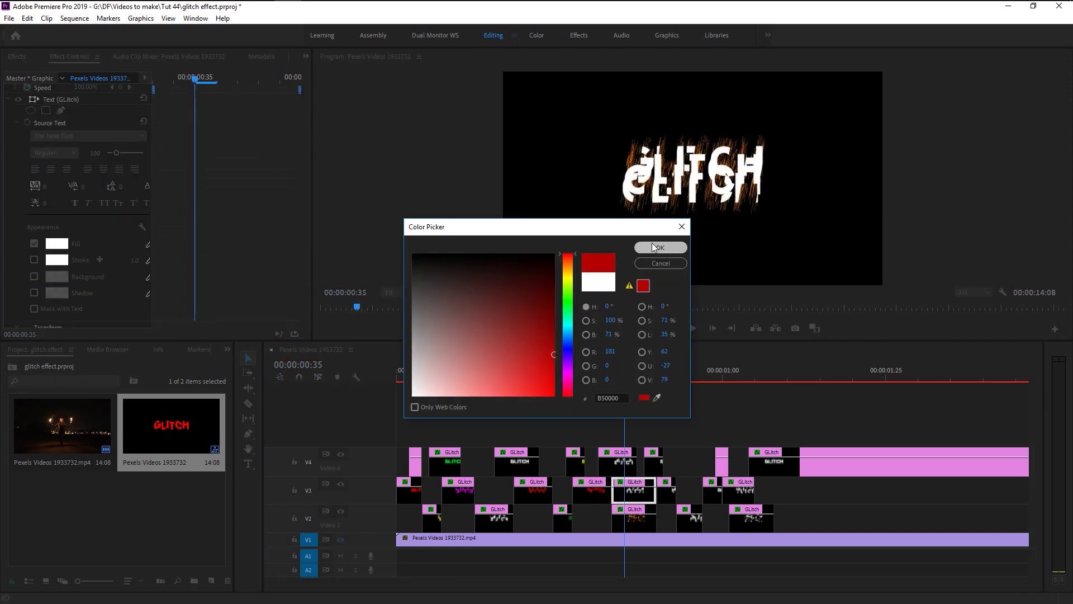
{"action": "left_click", "coordinate": [661, 245]}
{"action": "left_click_drag", "start_coordinate": [657, 460], "coordinate": [660, 461]}
Step: Two frames later, change the fill colour of the Video 3 slice
{"action": "key", "text": "Right"}
{"action": "key", "text": "Right"}
{"action": "left_click", "coordinate": [665, 491]}
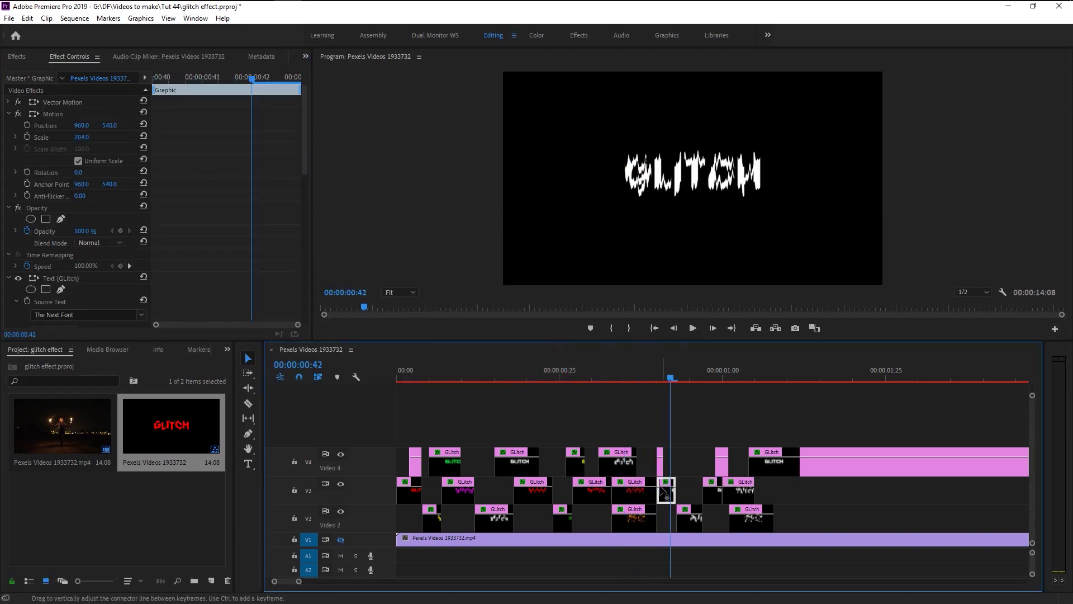
{"action": "scroll", "coordinate": [76, 210], "scroll_direction": "down", "scroll_amount": 5}
{"action": "left_click", "coordinate": [56, 277]}
{"action": "left_click_drag", "start_coordinate": [571, 273], "coordinate": [569, 360]}
{"action": "left_click", "coordinate": [660, 247]}
Step: Give the following Video 2 glitch slice a yellow fill
{"action": "key", "text": "Right"}
{"action": "key", "text": "Right"}
{"action": "key", "text": "Right"}
{"action": "left_click", "coordinate": [688, 518]}
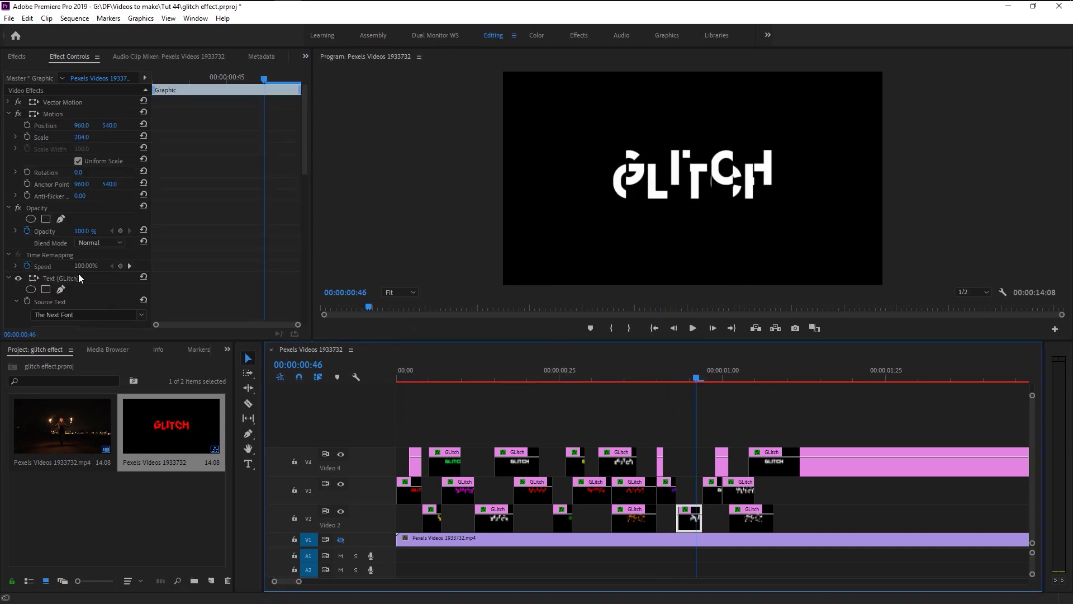
{"action": "left_click", "coordinate": [56, 243]}
{"action": "left_click_drag", "start_coordinate": [569, 300], "coordinate": [569, 279]}
{"action": "left_click", "coordinate": [660, 248]}
{"action": "key", "text": "Right"}
{"action": "key", "text": "Right"}
{"action": "key", "text": "Right"}
Step: Fill the next glitch slice red and the Video 3 slice green
{"action": "left_click", "coordinate": [752, 518]}
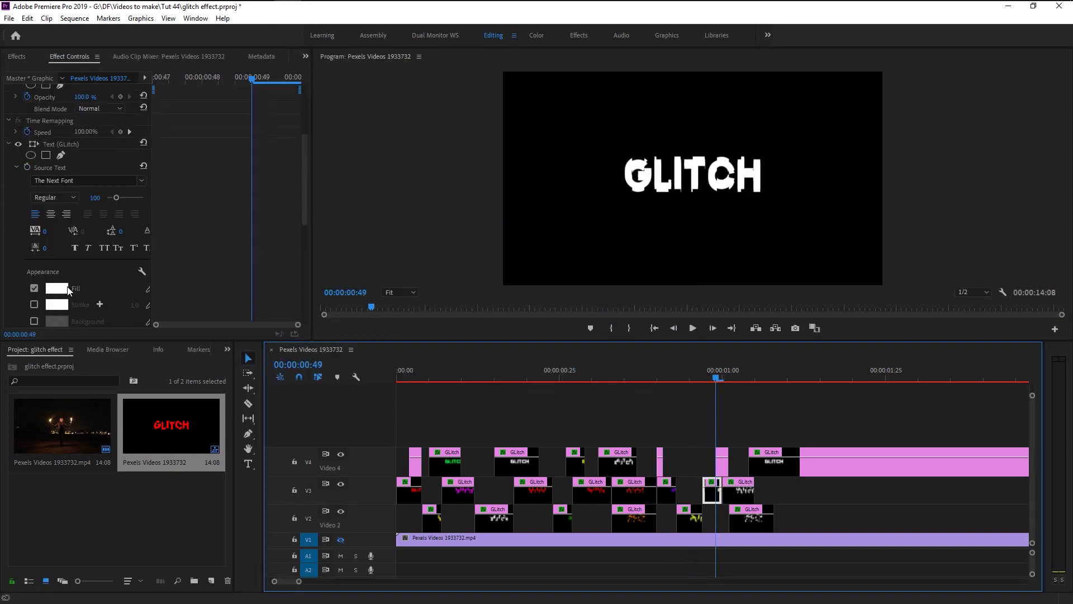
{"action": "scroll", "coordinate": [83, 276], "scroll_direction": "down", "scroll_amount": 5}
{"action": "scroll", "coordinate": [84, 277], "scroll_direction": "down", "scroll_amount": 5}
{"action": "left_click", "coordinate": [56, 242]}
{"action": "left_click", "coordinate": [659, 247]}
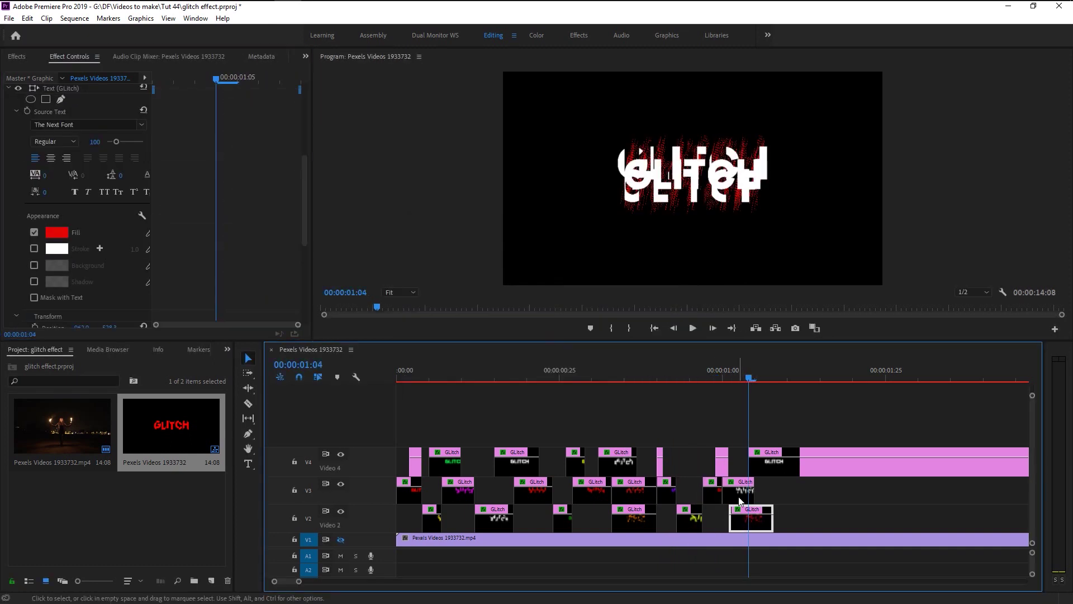
{"action": "left_click", "coordinate": [737, 490]}
{"action": "left_click", "coordinate": [56, 266]}
{"action": "left_click_drag", "start_coordinate": [568, 276], "coordinate": [568, 361]}
{"action": "left_click", "coordinate": [659, 247]}
Step: Try a blue fill on the next slice, then revert it to white
{"action": "key", "text": "Left"}
{"action": "key", "text": "Left"}
{"action": "key", "text": "Left"}
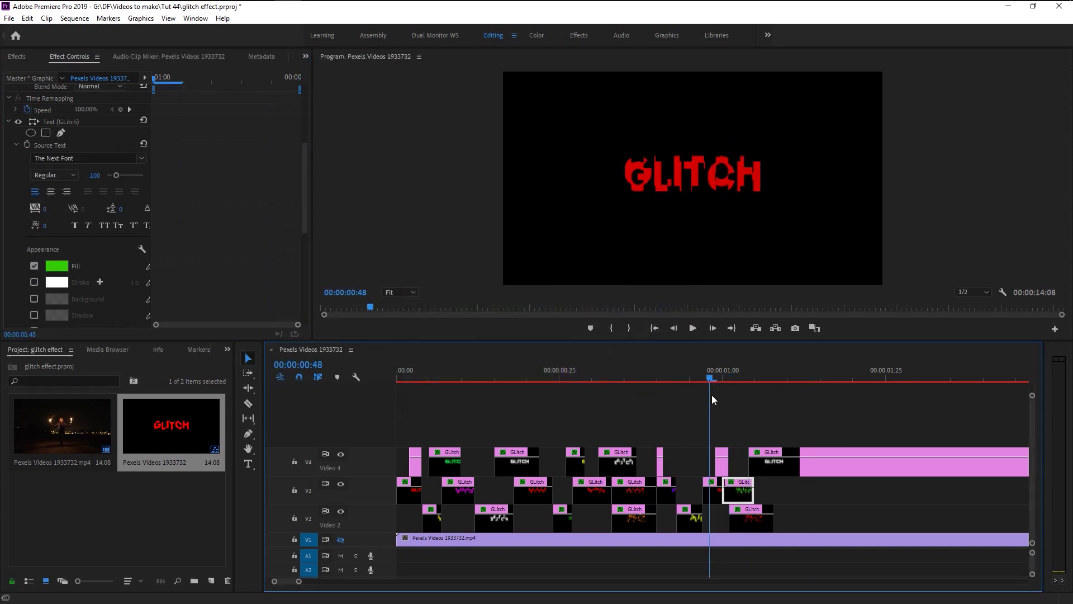
{"action": "key", "text": "Right"}
{"action": "key", "text": "Right"}
{"action": "key", "text": "Right"}
{"action": "left_click", "coordinate": [56, 266]}
{"action": "left_click", "coordinate": [568, 332]}
{"action": "left_click", "coordinate": [660, 247]}
{"action": "left_click", "coordinate": [55, 265]}
{"action": "left_click", "coordinate": [659, 248]}
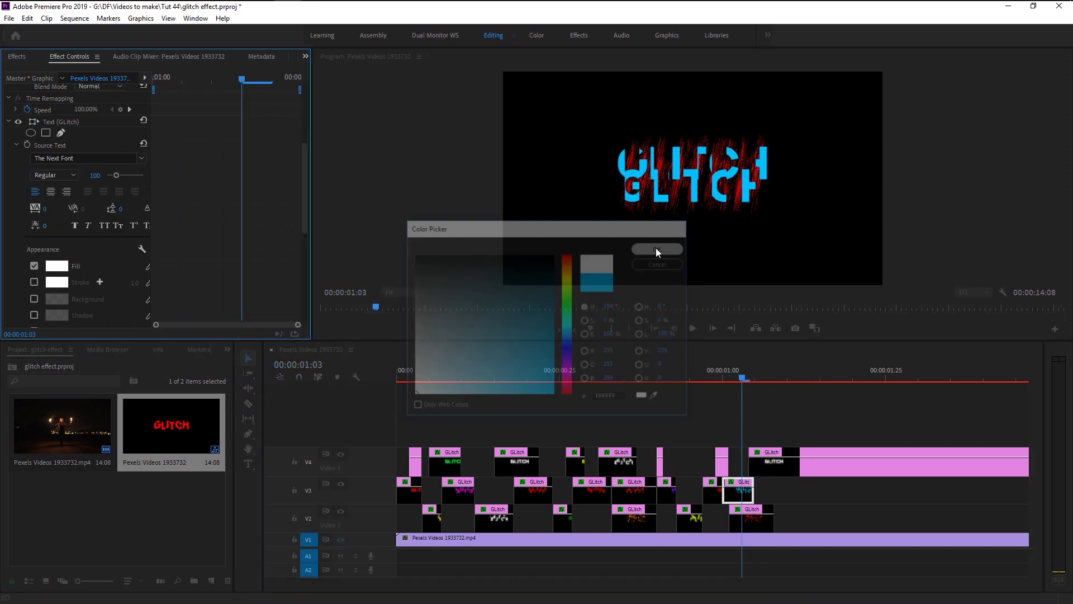
{"action": "key", "text": "Right"}
{"action": "key", "text": "Right"}
{"action": "key", "text": "Right"}
{"action": "key", "text": "Right"}
{"action": "key", "text": "Right"}
{"action": "key", "text": "Right"}
Step: Two frames back, fill that slice cyan, then change it to yellow
{"action": "key", "text": "Left"}
{"action": "key", "text": "Left"}
{"action": "key", "text": "Left"}
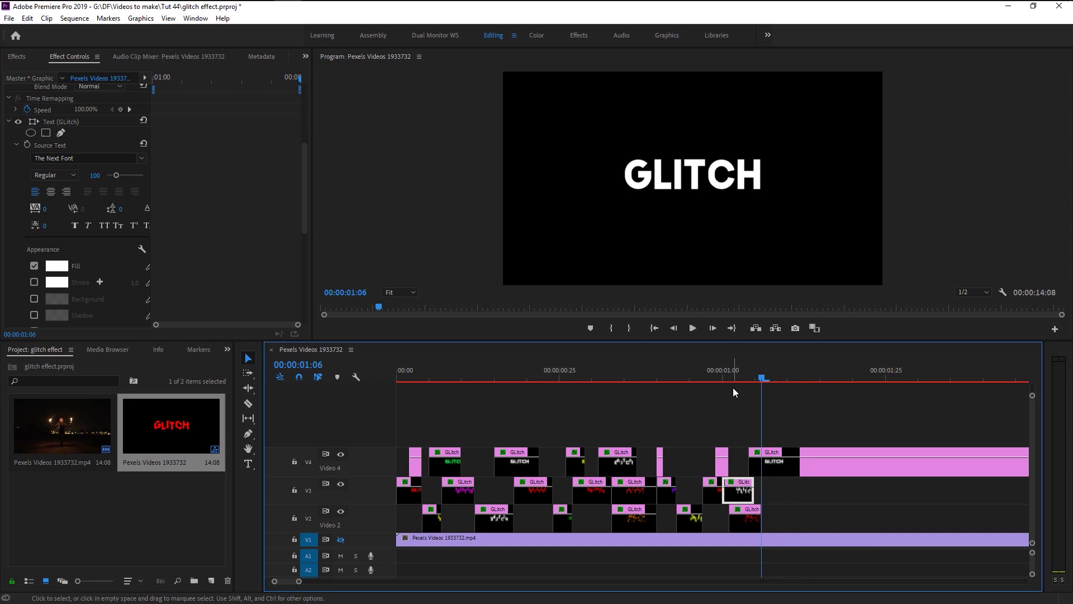
{"action": "key", "text": "Left"}
{"action": "key", "text": "Left"}
{"action": "left_click", "coordinate": [56, 266]}
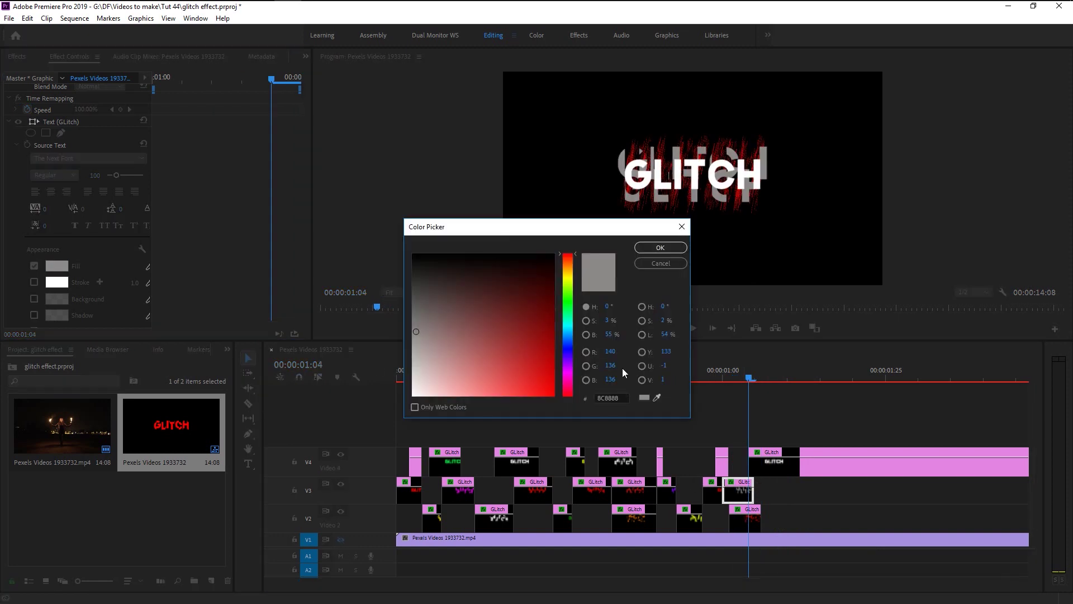
{"action": "left_click", "coordinate": [660, 248]}
{"action": "left_click", "coordinate": [56, 266]}
{"action": "left_click", "coordinate": [567, 370]}
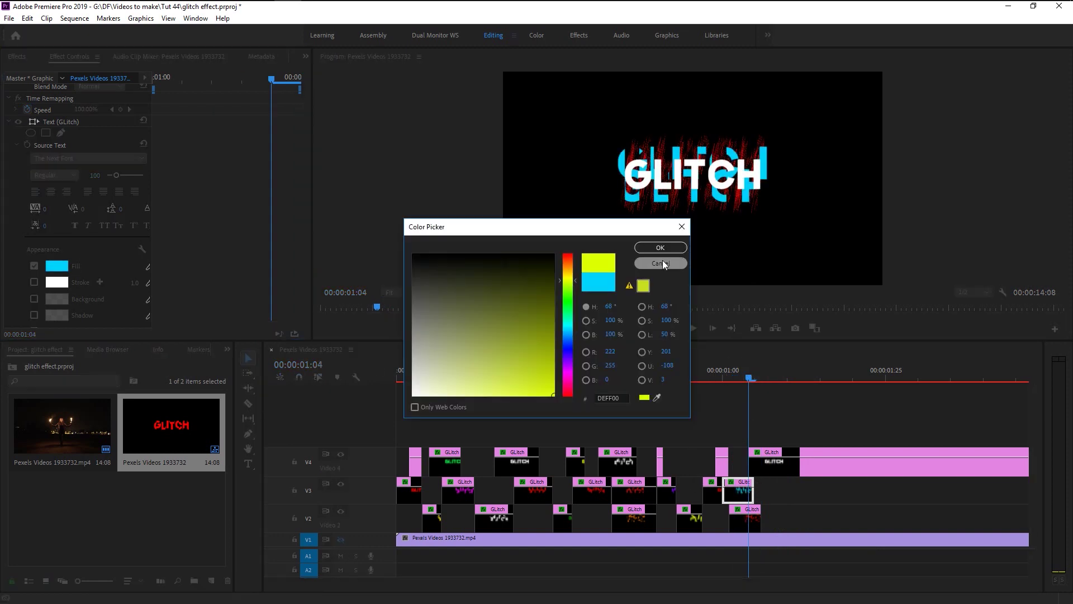
{"action": "left_click", "coordinate": [659, 247]}
Step: Drag all glitch title clips slightly right of the sequence start
{"action": "left_click", "coordinate": [651, 566]}
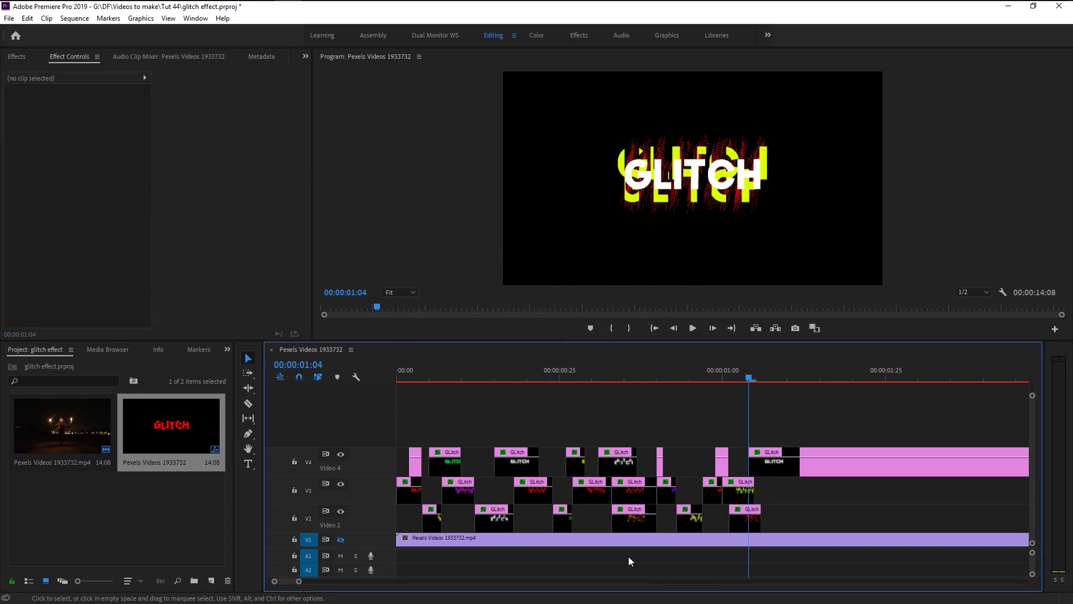
{"action": "key", "text": "minus"}
{"action": "key", "text": "minus"}
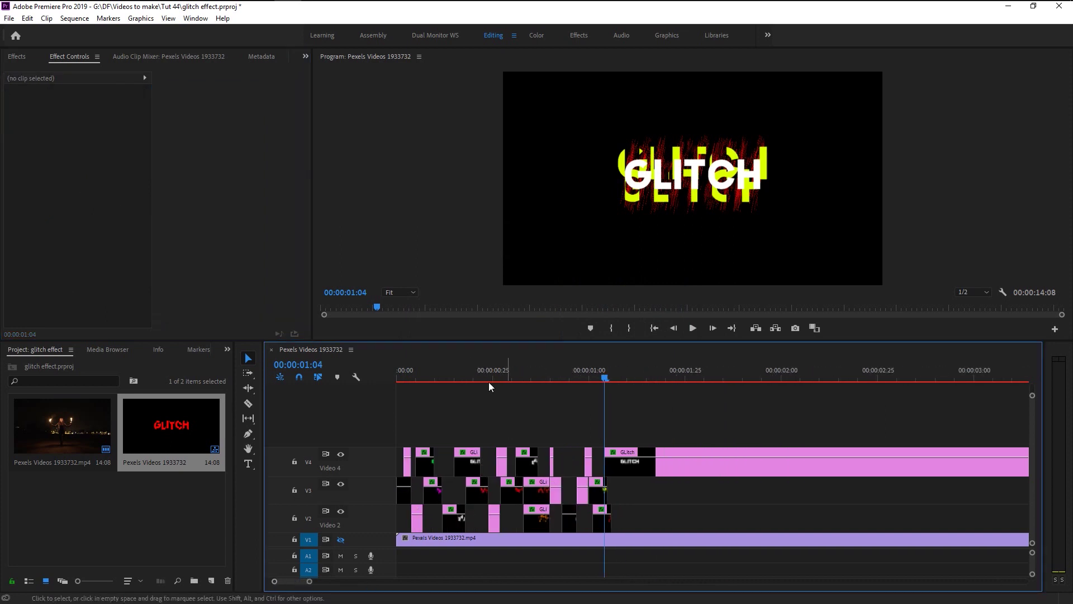
{"action": "left_click_drag", "start_coordinate": [459, 364], "coordinate": [296, 423]}
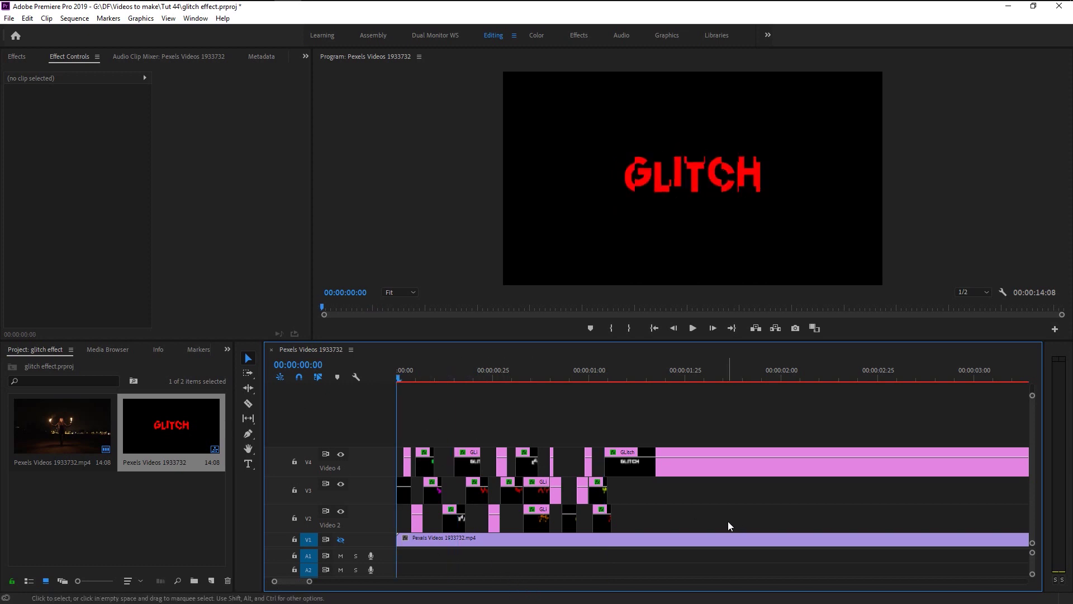
{"action": "left_click_drag", "start_coordinate": [728, 524], "coordinate": [399, 408]}
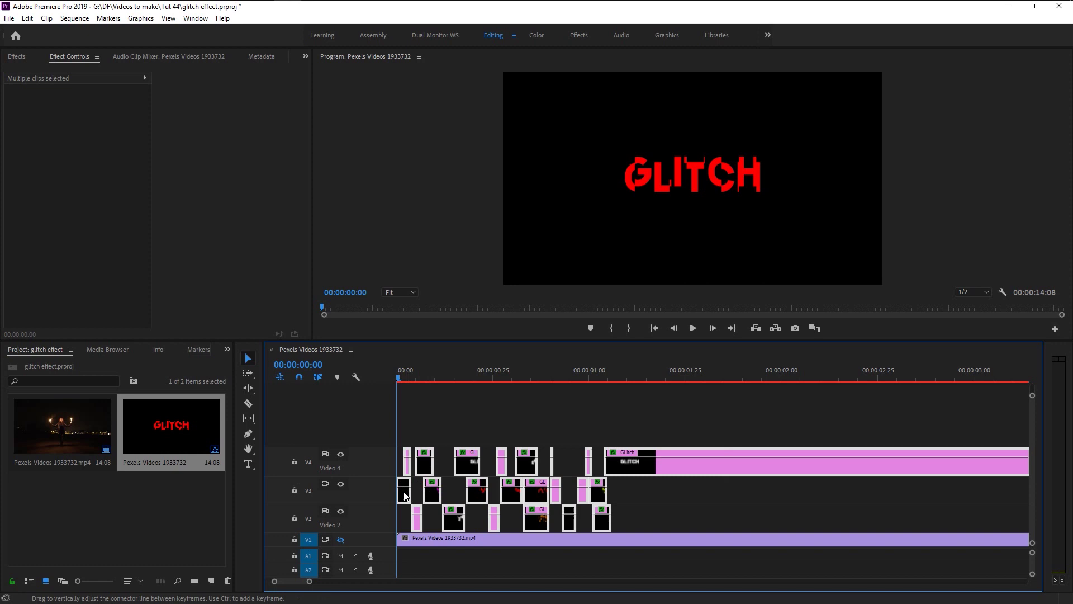
{"action": "left_click_drag", "start_coordinate": [409, 500], "coordinate": [420, 500]}
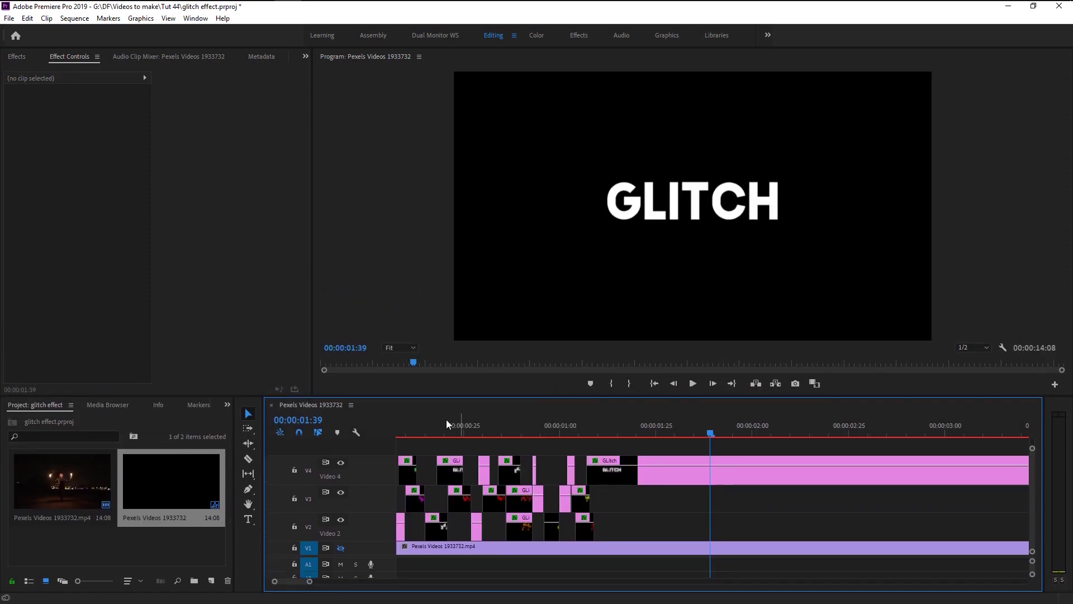
Step: Play the glitch title animation from the sequence start several times
{"action": "key", "text": "Home"}
{"action": "key", "text": "space"}
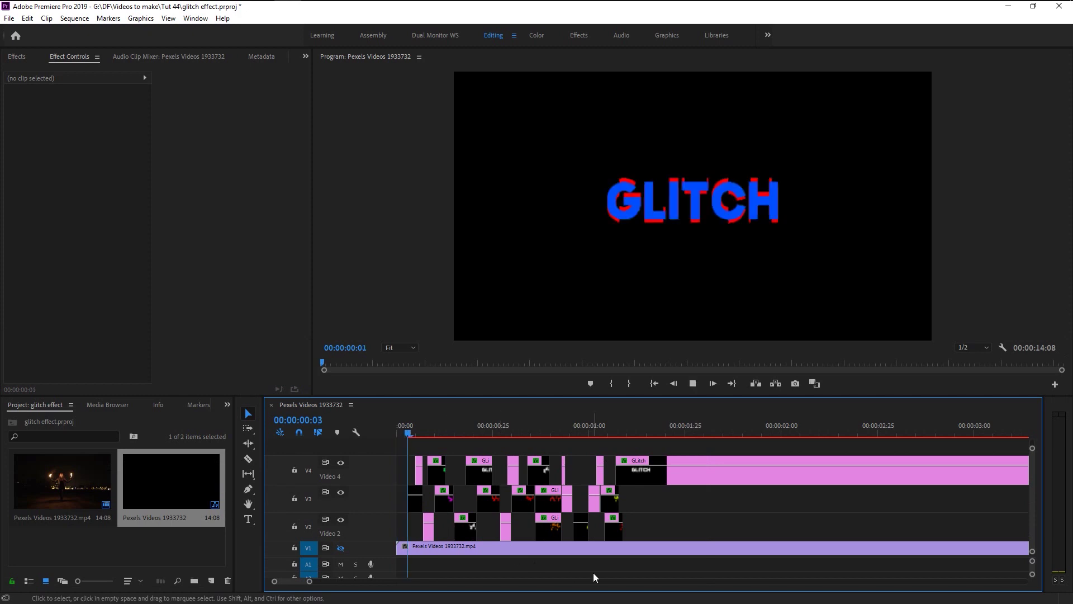
{"action": "key", "text": "space"}
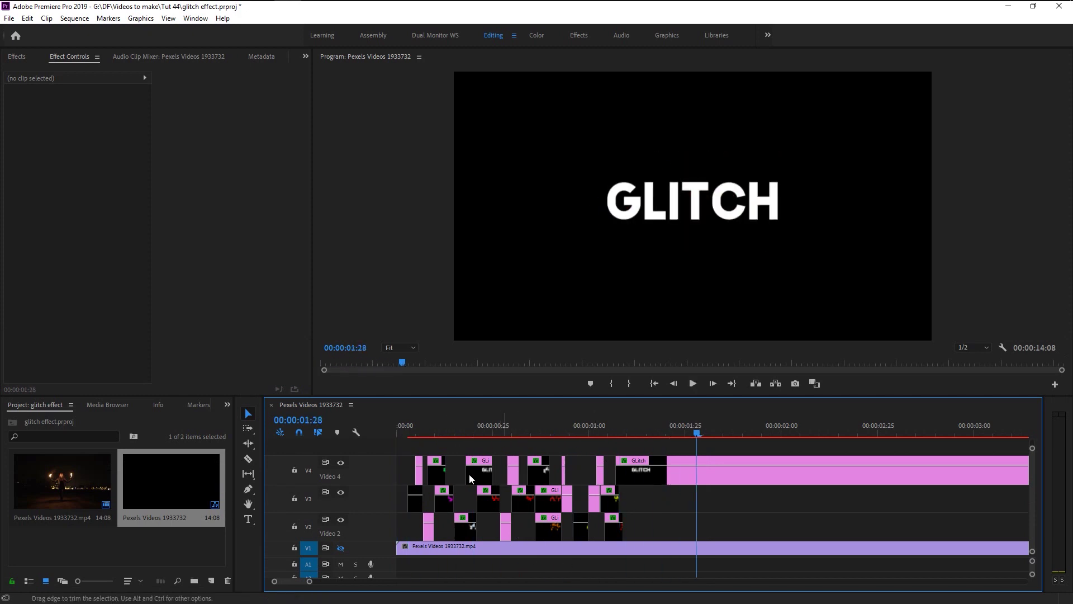
{"action": "key", "text": "space"}
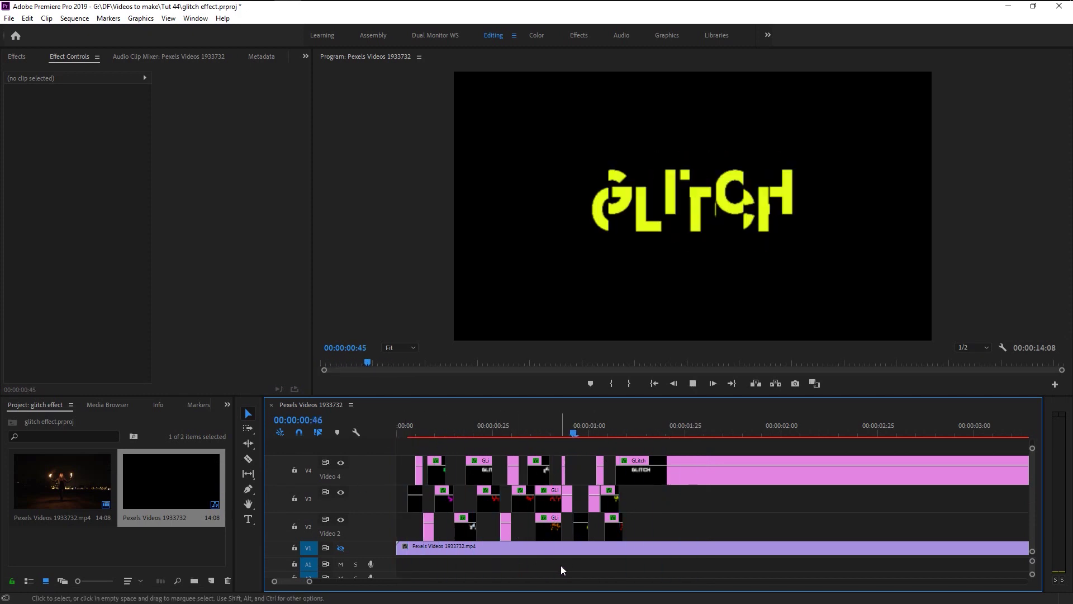
{"action": "key", "text": "space"}
{"action": "key", "text": "Home"}
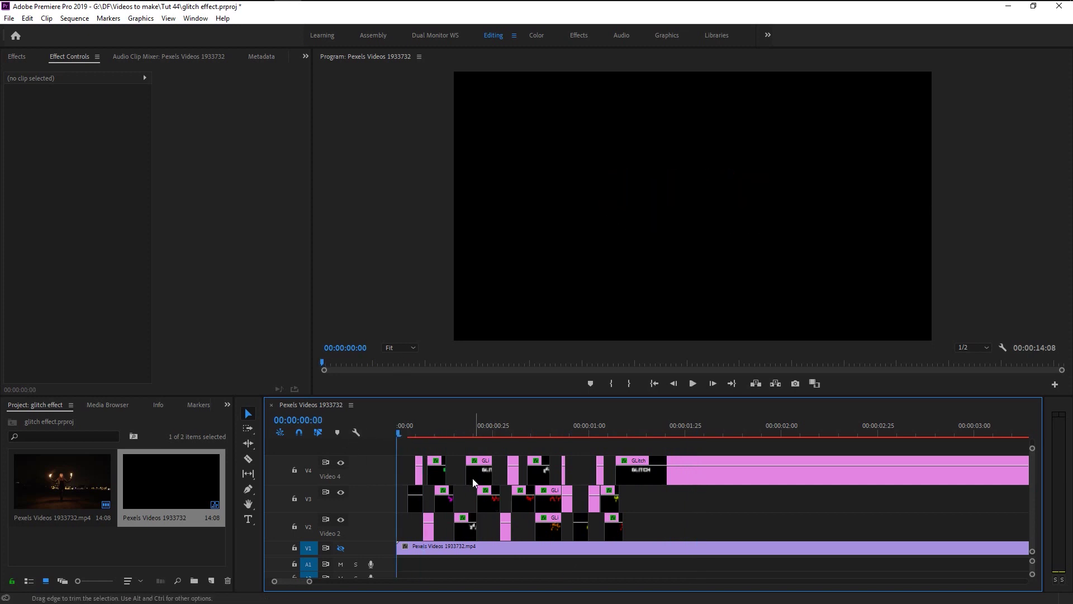
{"action": "key", "text": "space"}
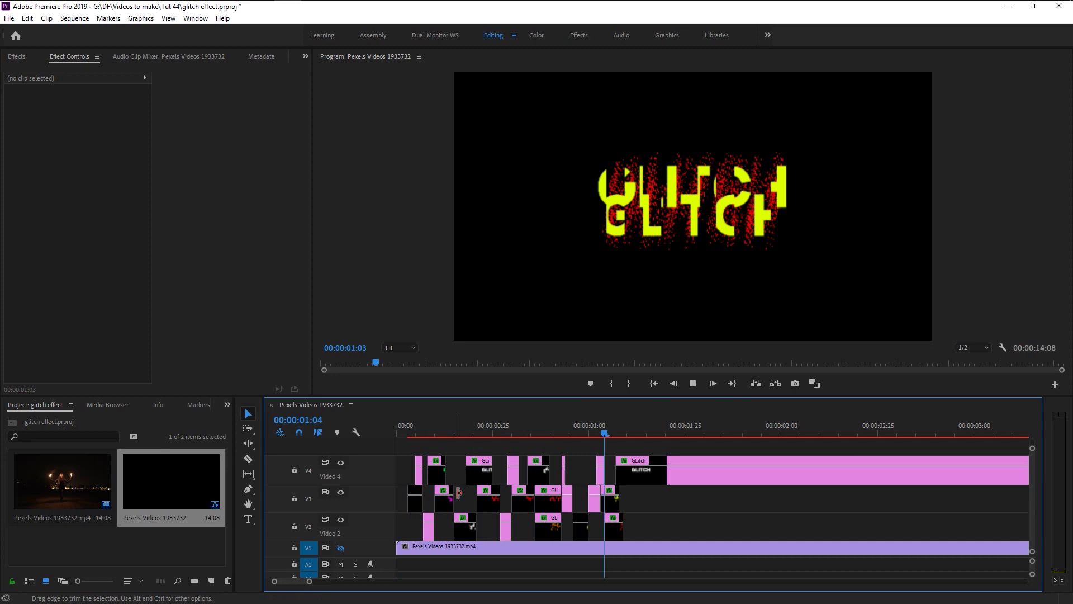
Step: Import glitch.wav from the Stock folder and place it on audio track A2 at the start
{"action": "left_click", "coordinate": [124, 6]}
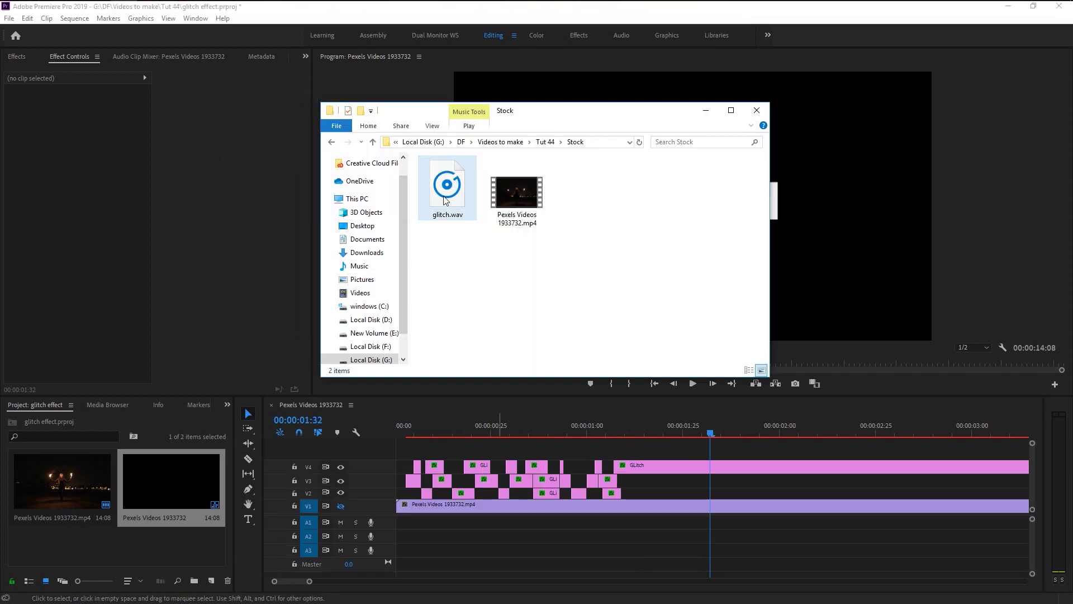
{"action": "mouse_move", "coordinate": [447, 186]}
{"action": "left_mouse_down"}
{"action": "mouse_move", "coordinate": [444, 258]}
{"action": "mouse_move", "coordinate": [230, 518]}
{"action": "left_mouse_up"}
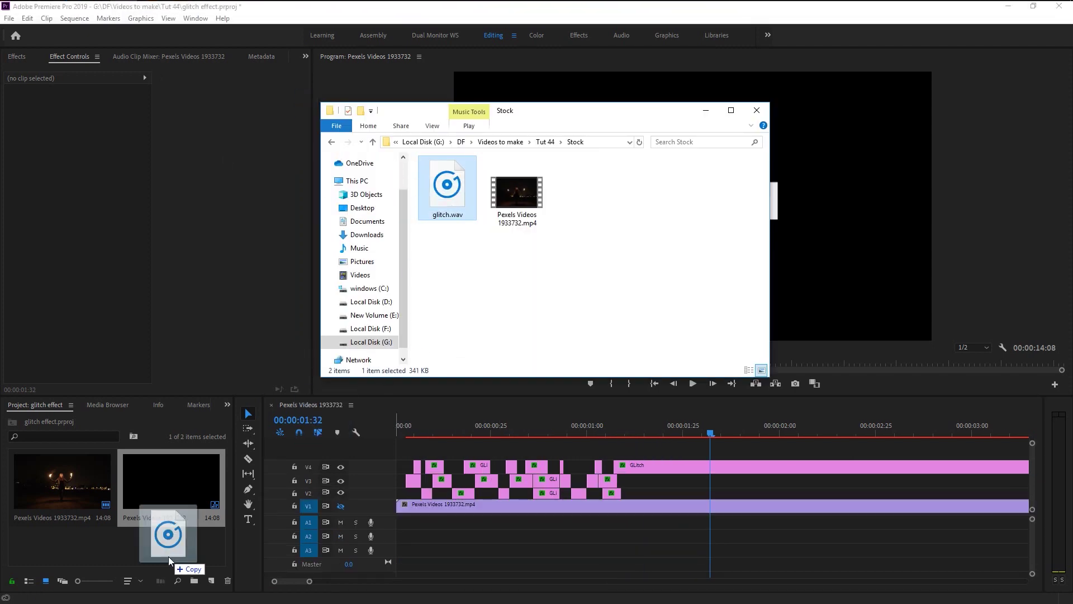
{"action": "left_click_drag", "start_coordinate": [168, 556], "coordinate": [168, 556]}
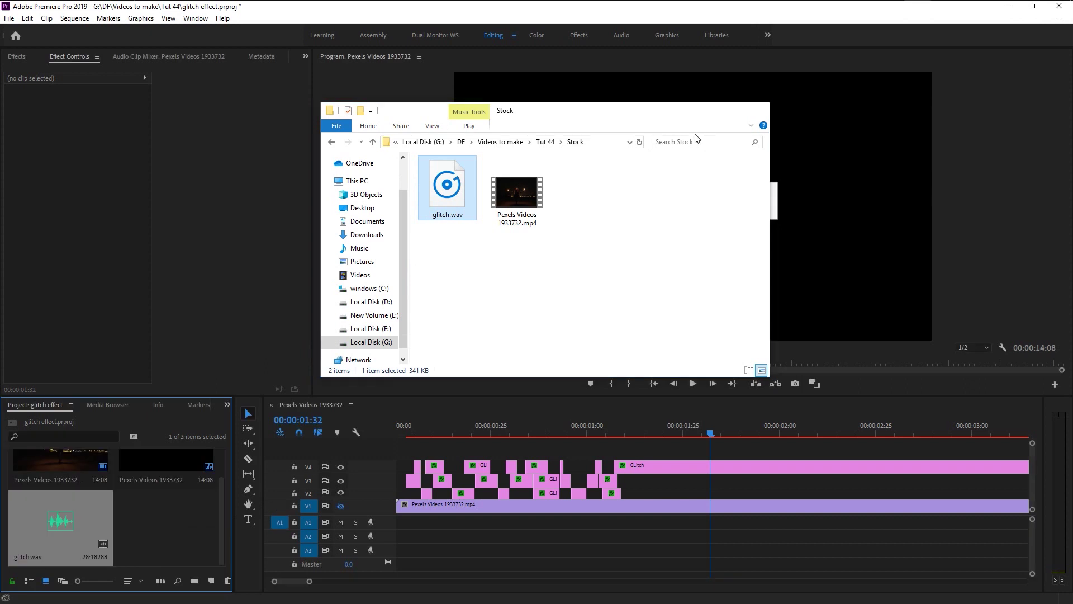
{"action": "left_click", "coordinate": [86, 551]}
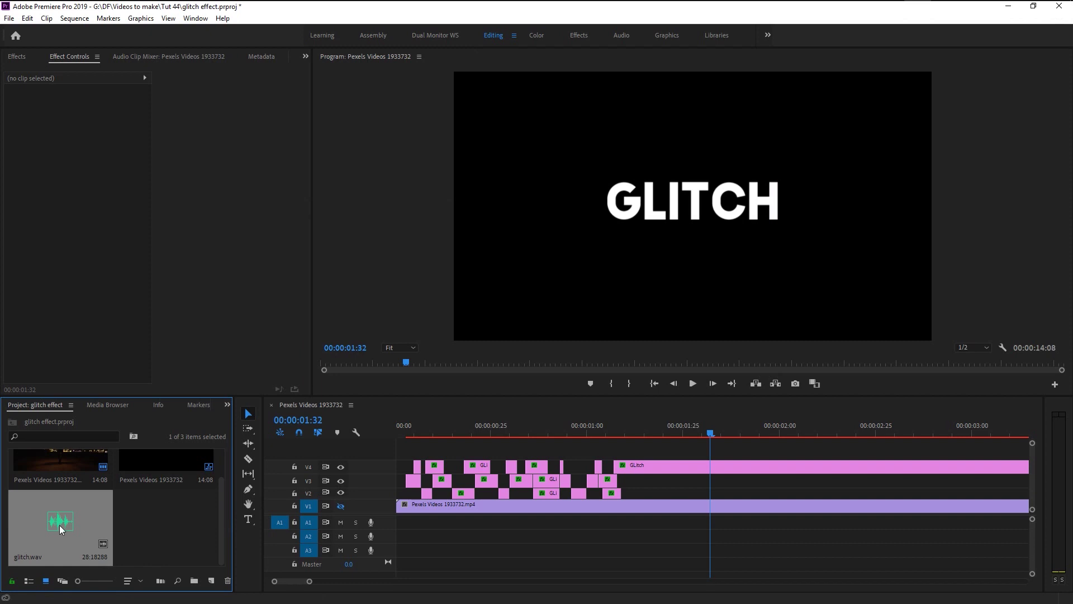
{"action": "left_click_drag", "start_coordinate": [310, 535], "coordinate": [660, 539]}
Step: Split glitch.wav at about ten and fourteen seconds to isolate a short chunk
{"action": "key", "text": "minus"}
{"action": "key", "text": "minus"}
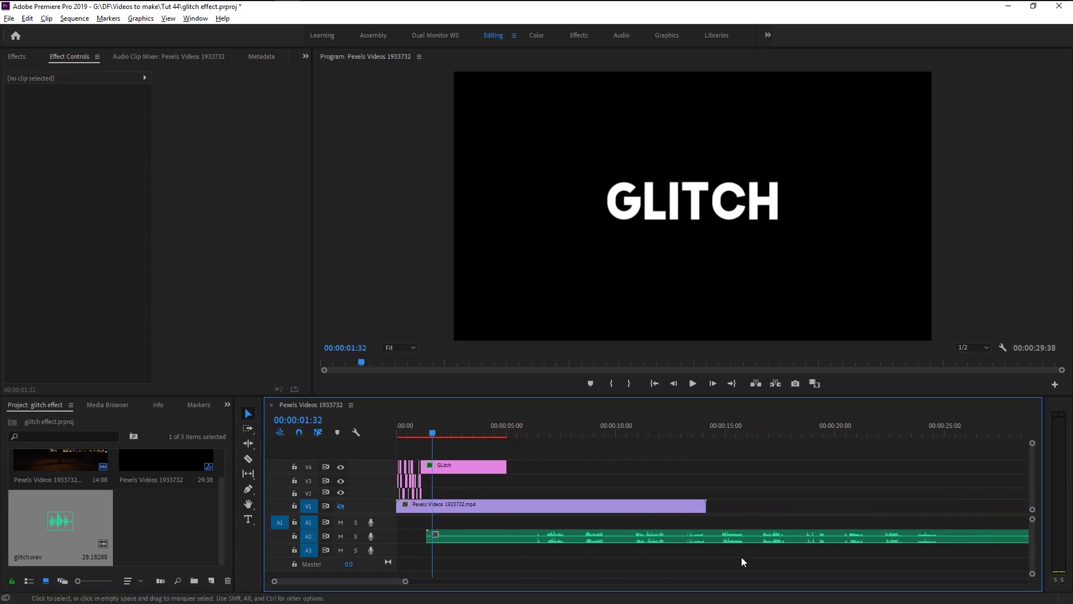
{"action": "left_click", "coordinate": [680, 430]}
{"action": "left_click_drag", "start_coordinate": [679, 430], "coordinate": [687, 432]}
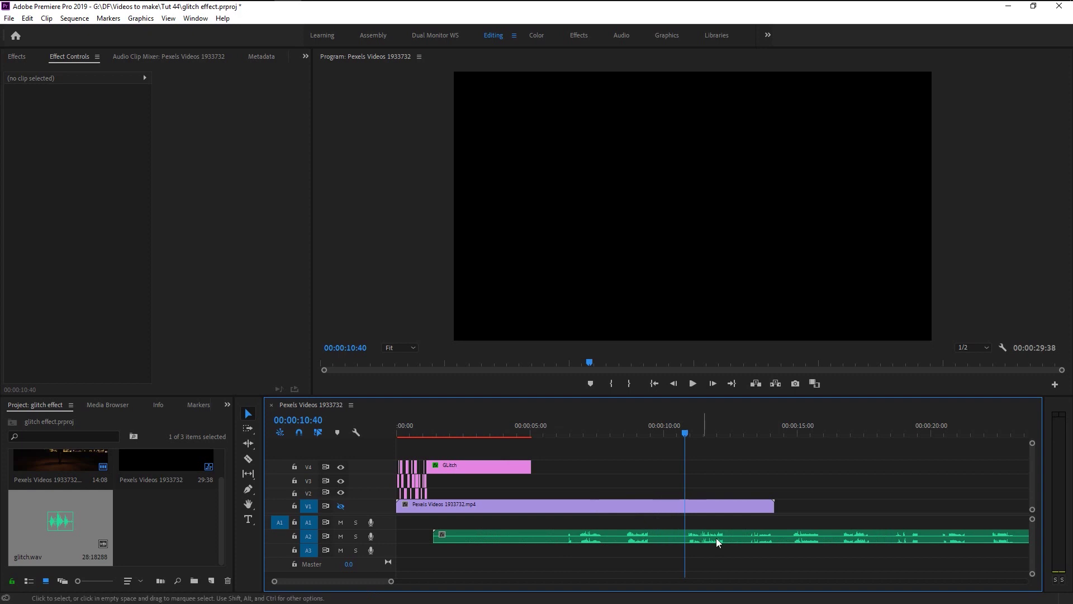
{"action": "left_click", "coordinate": [686, 535]}
{"action": "key", "text": "ctrl+k"}
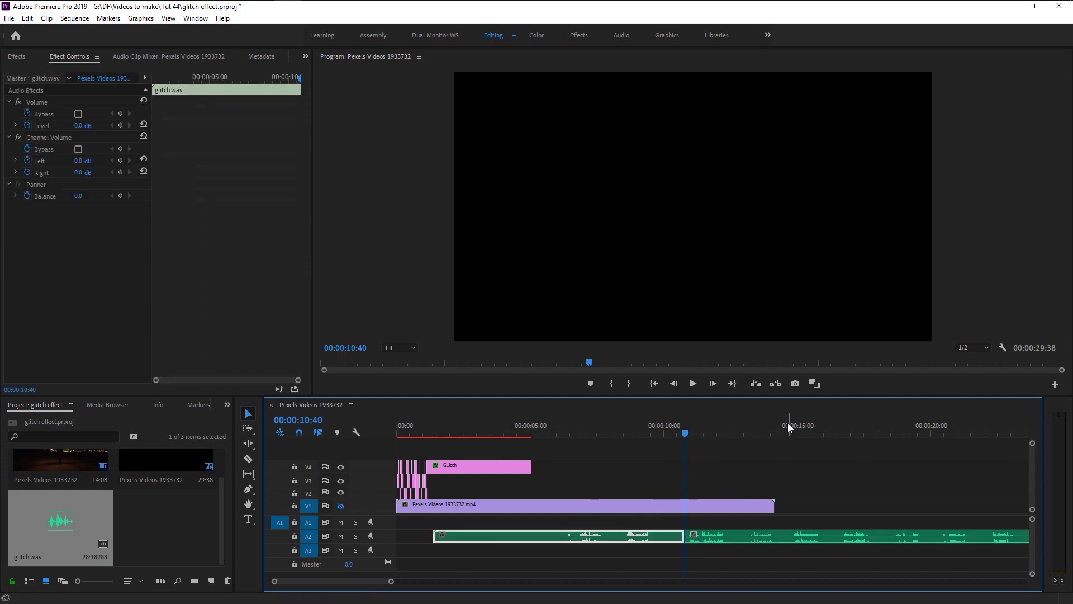
{"action": "left_click_drag", "start_coordinate": [787, 424], "coordinate": [779, 426]}
{"action": "left_click", "coordinate": [785, 538]}
{"action": "key", "text": "ctrl+k"}
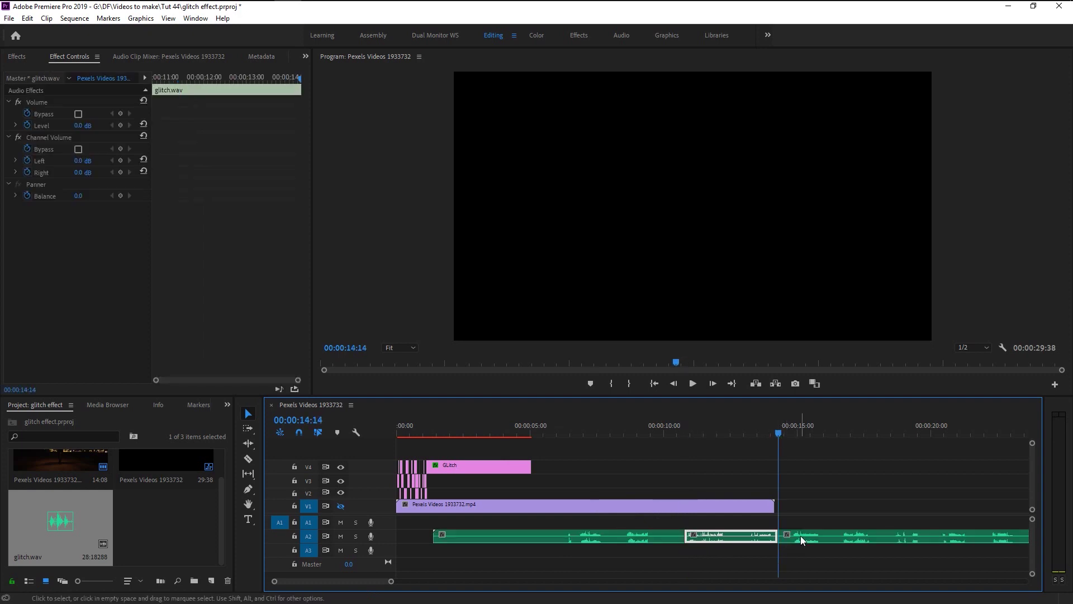
{"action": "key", "text": "Delete"}
Step: Delete the unwanted sound pieces and slide the chunk just after the sequence start
{"action": "left_click", "coordinate": [610, 537]}
{"action": "key", "text": "Delete"}
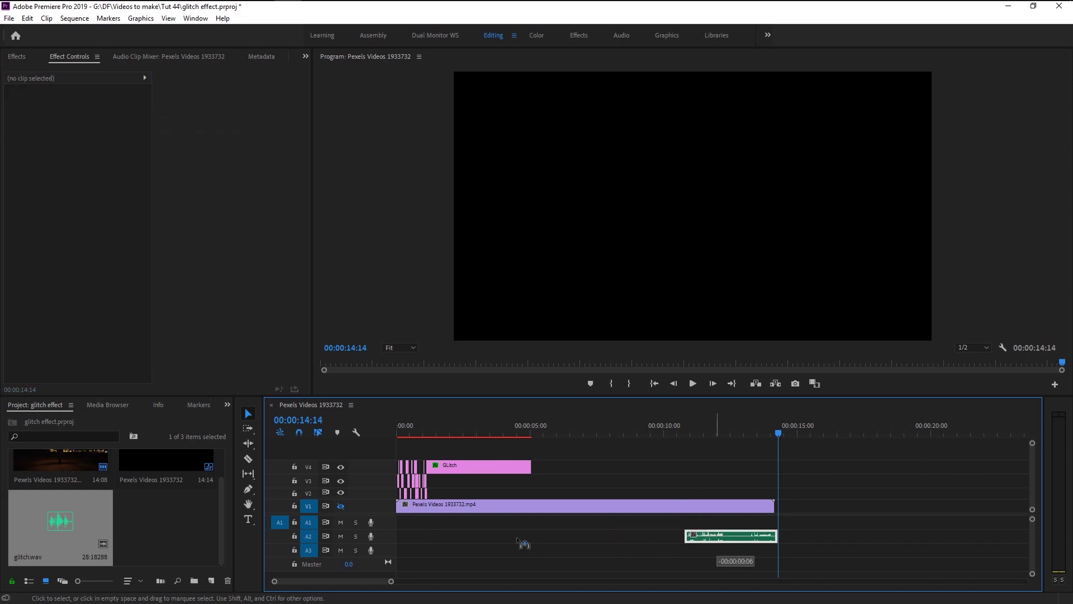
{"action": "left_click_drag", "start_coordinate": [523, 544], "coordinate": [521, 544]}
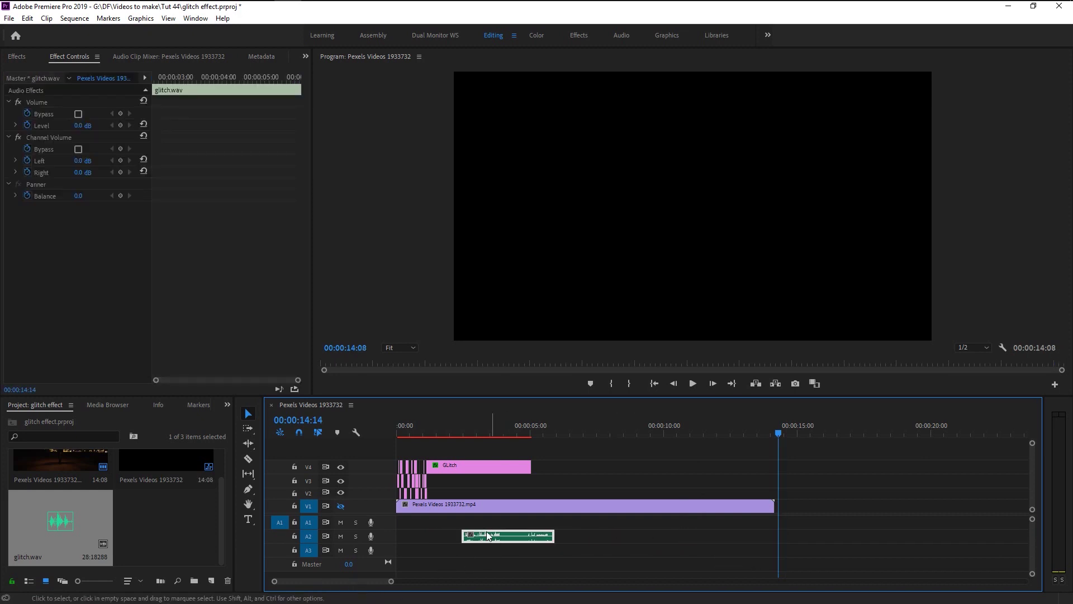
{"action": "left_click_drag", "start_coordinate": [391, 581], "coordinate": [299, 583]}
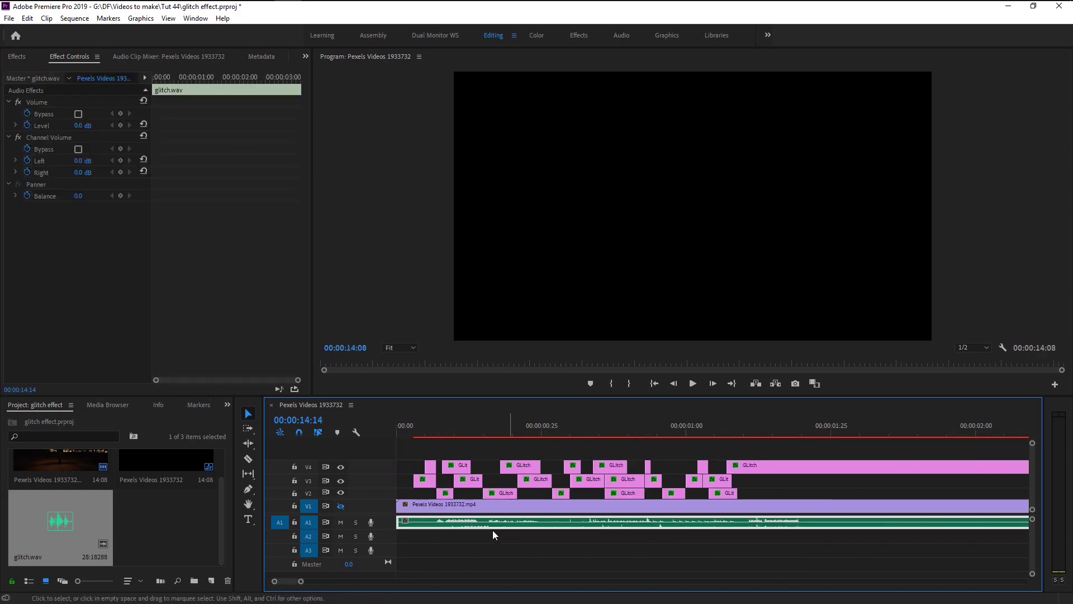
{"action": "left_click", "coordinate": [431, 424]}
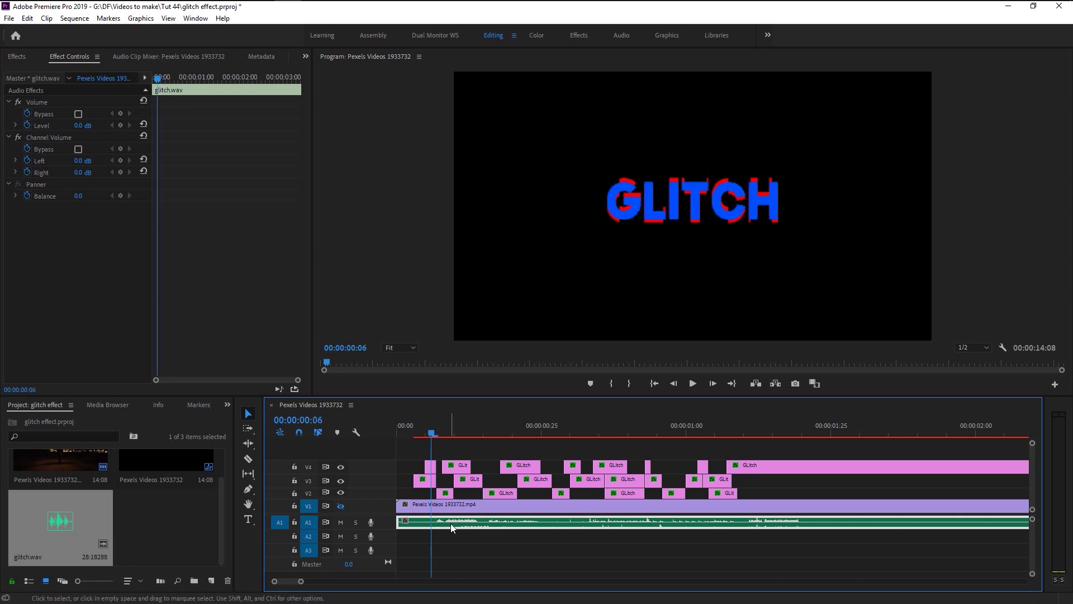
{"action": "left_click_drag", "start_coordinate": [450, 523], "coordinate": [436, 523]}
{"action": "key", "text": "Delete"}
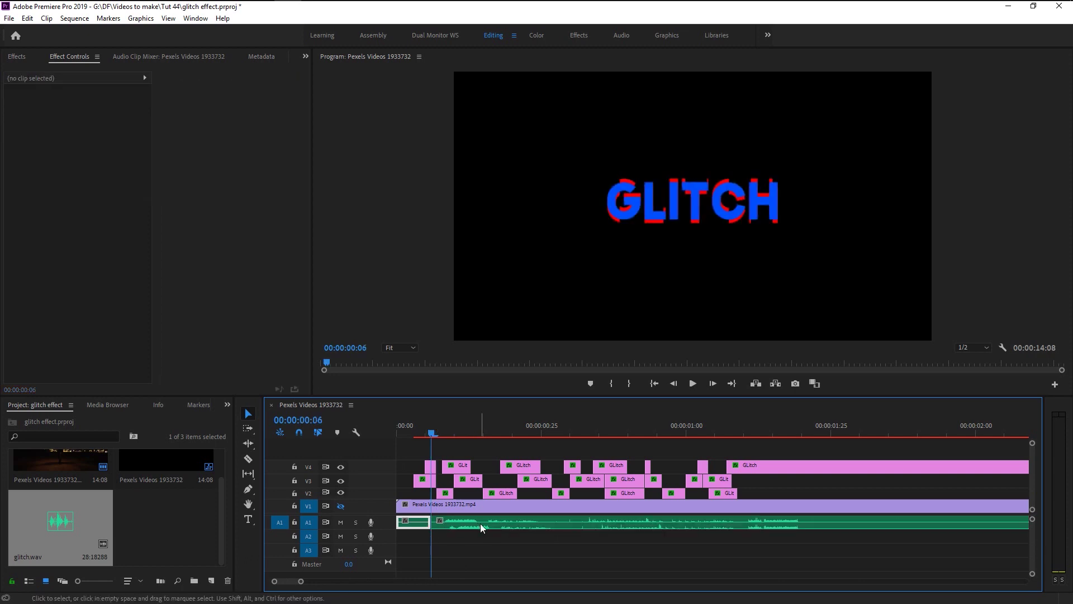
{"action": "mouse_move", "coordinate": [447, 520]}
{"action": "left_mouse_down"}
{"action": "mouse_move", "coordinate": [477, 524]}
{"action": "mouse_move", "coordinate": [431, 523]}
{"action": "left_mouse_up"}
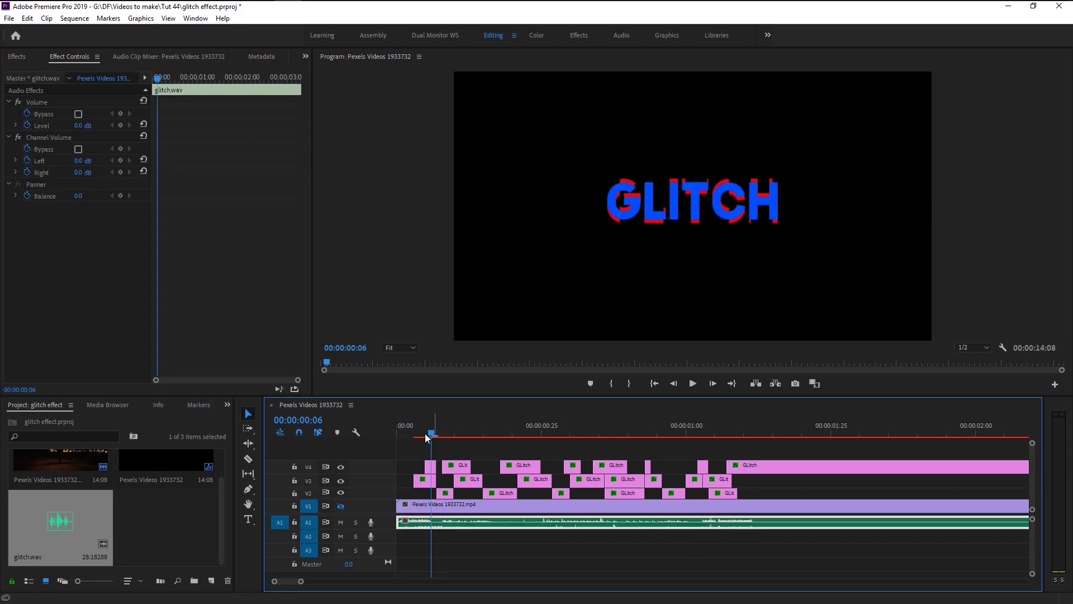
Step: Play to where the glitch blocks end and delete the glitch sound after that point
{"action": "left_click_drag", "start_coordinate": [426, 437], "coordinate": [388, 435]}
{"action": "key", "text": "space"}
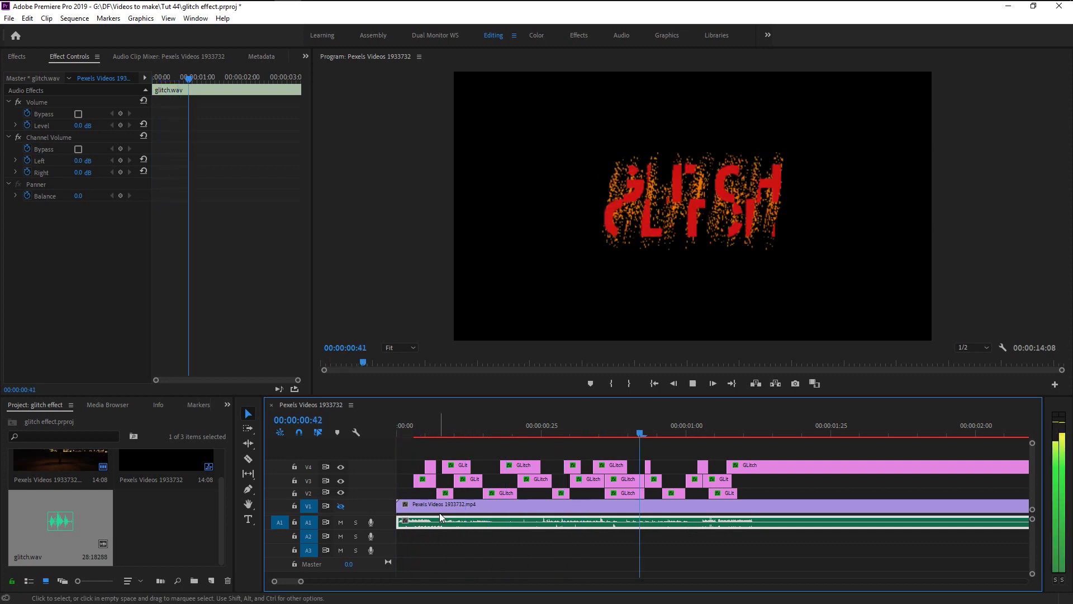
{"action": "key", "text": "space"}
{"action": "key", "text": "minus"}
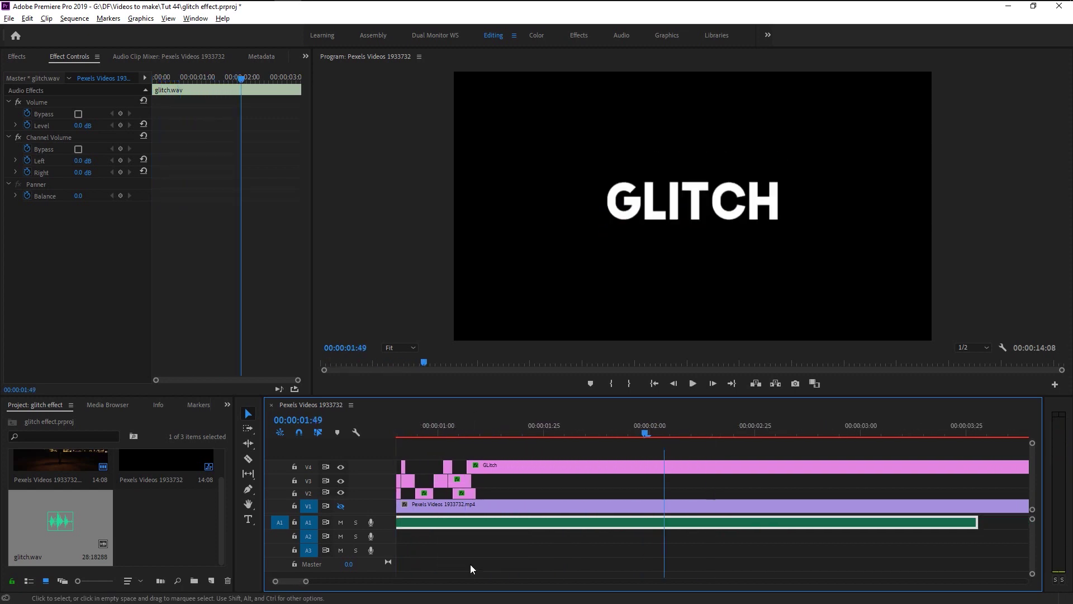
{"action": "left_click_drag", "start_coordinate": [292, 583], "coordinate": [273, 567]}
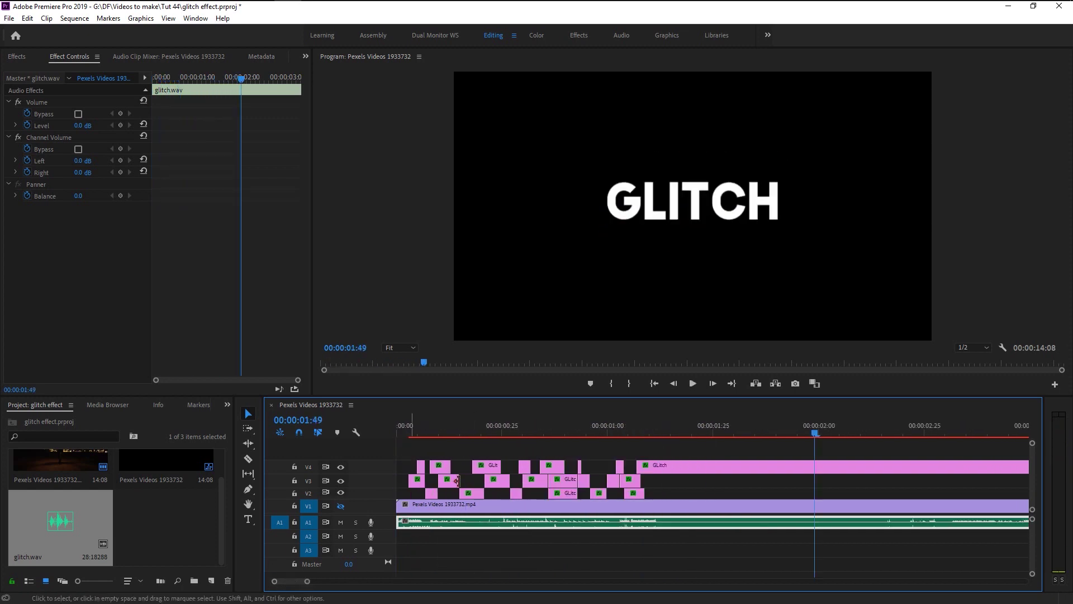
{"action": "key", "text": "ctrl+k"}
{"action": "left_click", "coordinate": [832, 525]}
{"action": "key", "text": "Delete"}
Step: Replay the trimmed title with sound from the sequence start
{"action": "left_click_drag", "start_coordinate": [621, 427], "coordinate": [366, 443]}
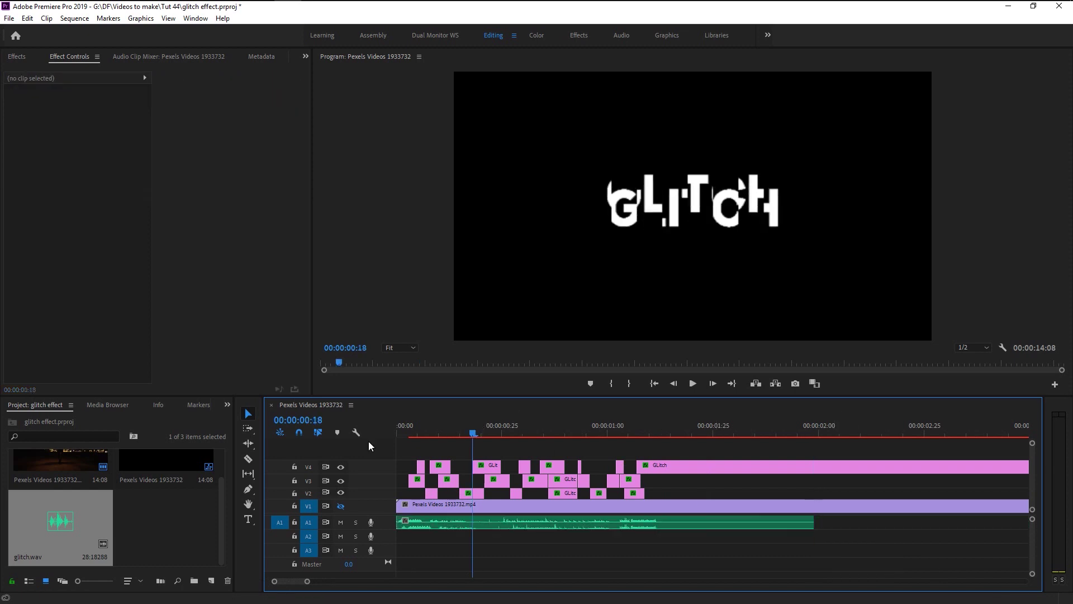
{"action": "key", "text": "space"}
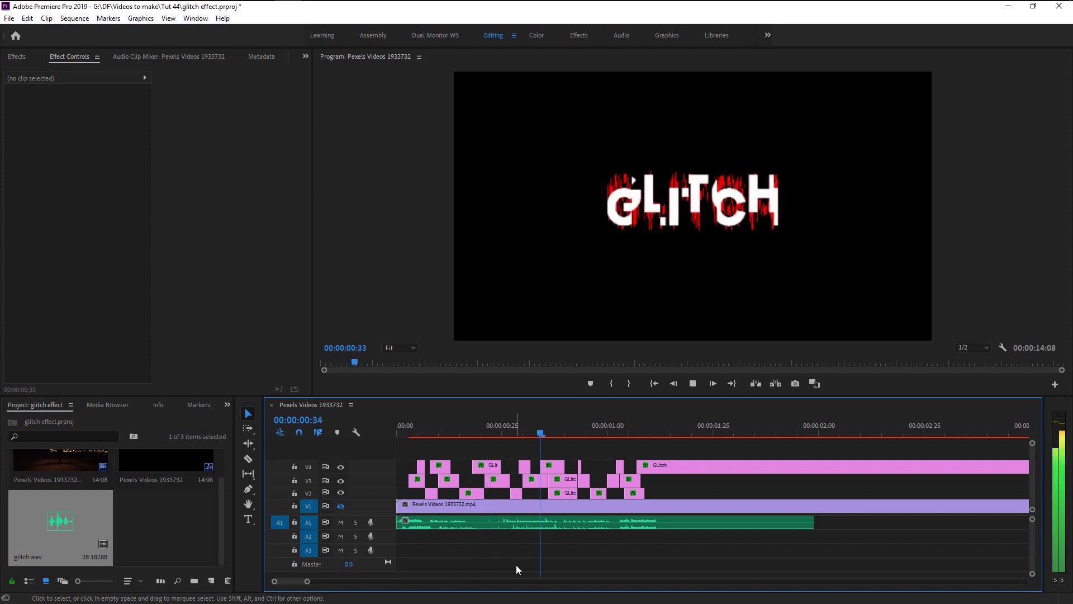
{"action": "key", "text": "Home"}
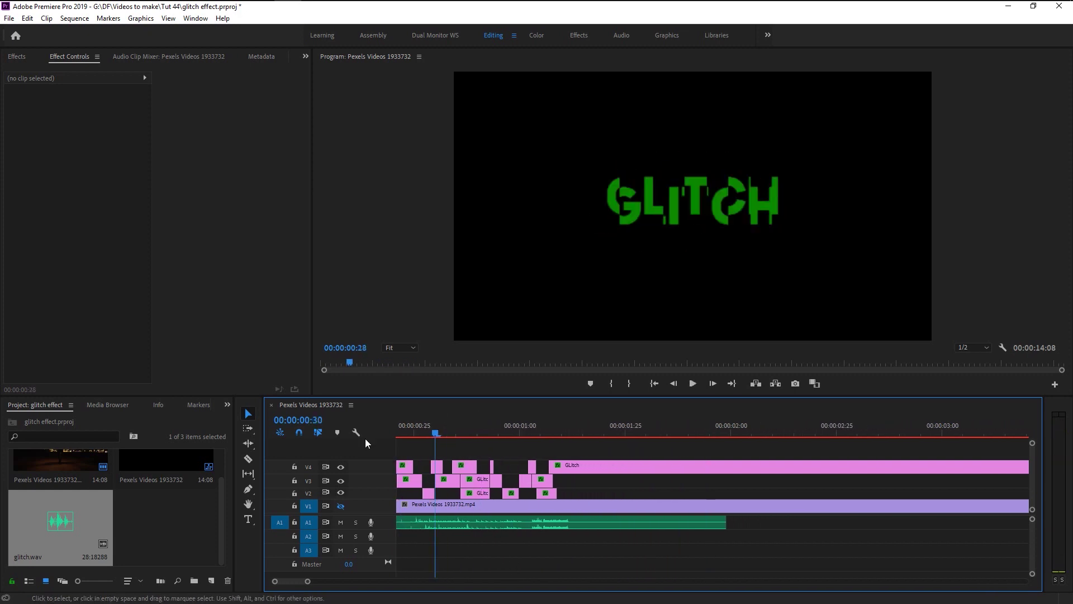
{"action": "key", "text": "space"}
{"action": "key", "text": "space"}
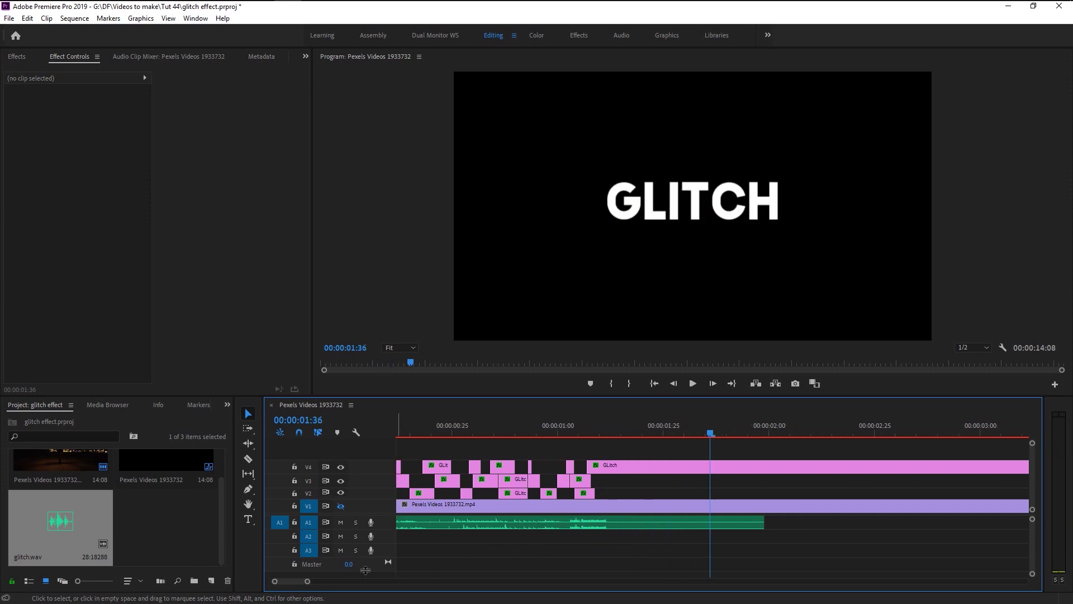
{"action": "key", "text": "space"}
{"action": "left_click", "coordinate": [405, 524]}
{"action": "key", "text": "c"}
Step: Razor glitch.wav and delete two small pieces to leave spaced bursts, then play it back
{"action": "left_click", "coordinate": [464, 523]}
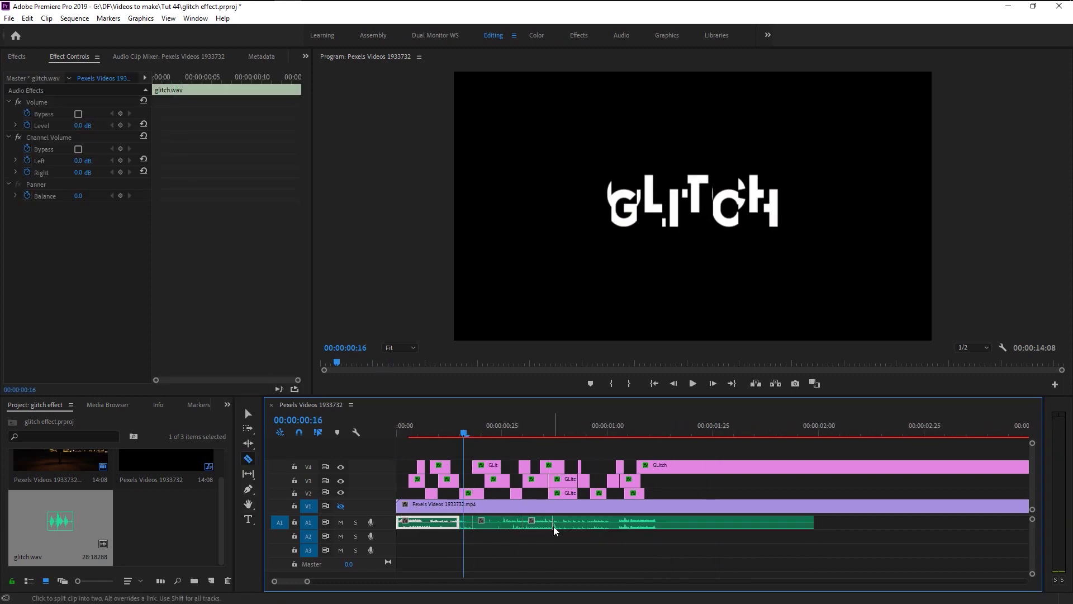
{"action": "key", "text": "v"}
{"action": "left_click", "coordinate": [539, 517]}
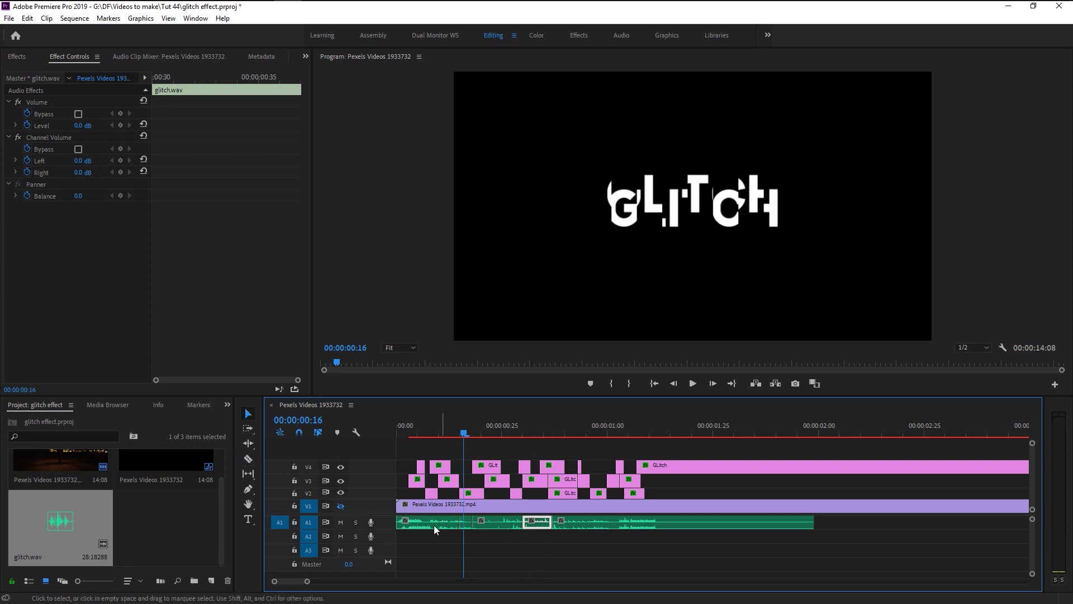
{"action": "key", "text": "Delete"}
{"action": "left_click", "coordinate": [465, 522]}
{"action": "key", "text": "Delete"}
{"action": "key", "text": "space"}
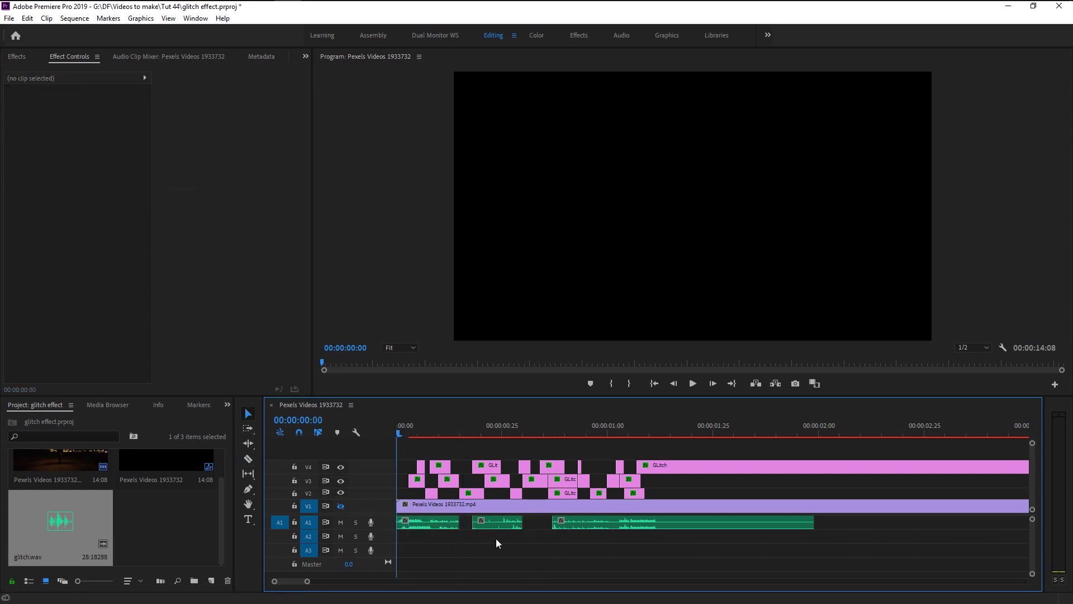
{"action": "key", "text": "space"}
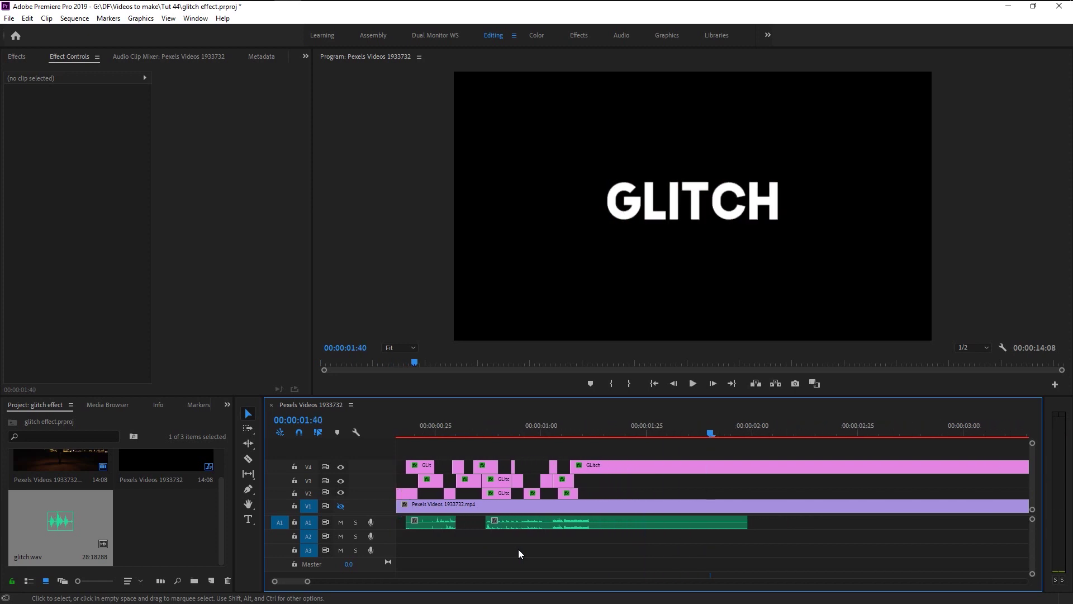
Step: Delete the sound after 00:00:01:15 and enable V1 output to show the fire-dancer footage
{"action": "left_click", "coordinate": [605, 433]}
{"action": "left_click", "coordinate": [632, 523]}
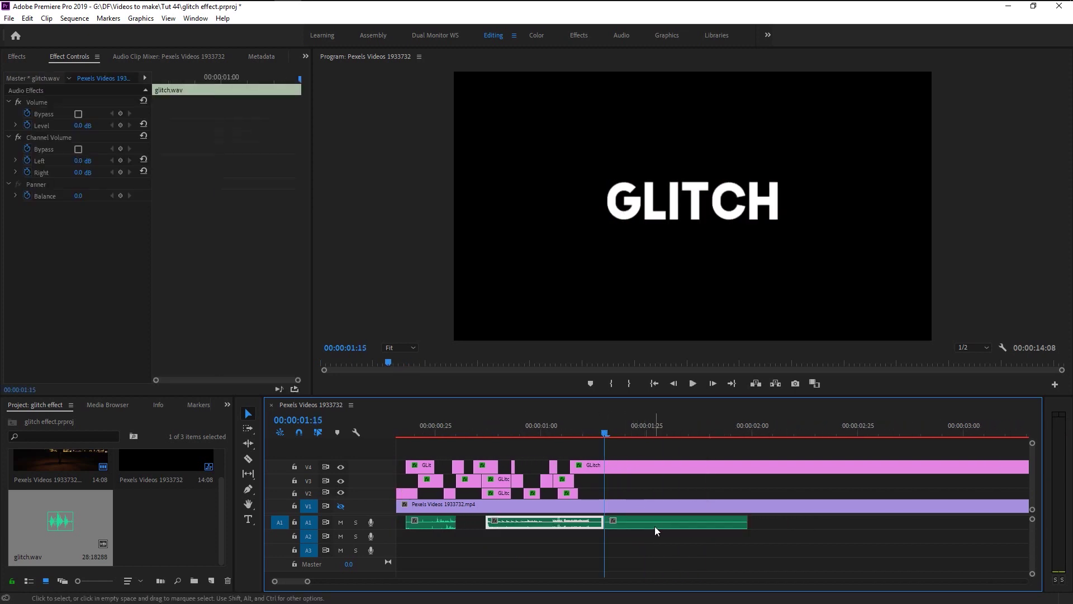
{"action": "key", "text": "Delete"}
{"action": "scroll", "coordinate": [481, 543], "scroll_direction": "up", "scroll_amount": 1}
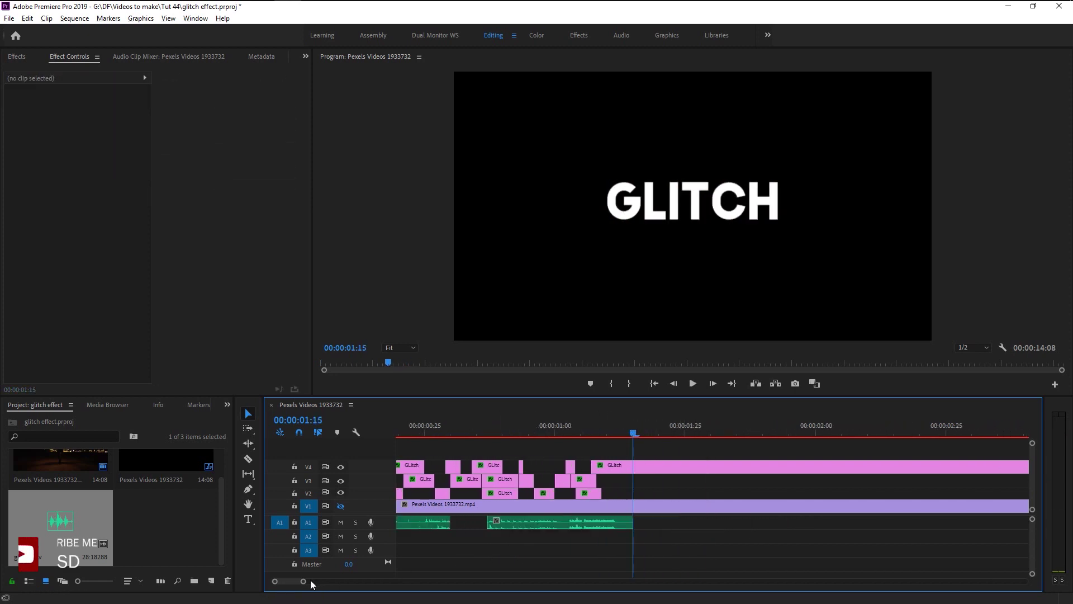
{"action": "scroll", "coordinate": [680, 567], "scroll_direction": "up", "scroll_amount": 1}
{"action": "left_click_drag", "start_coordinate": [814, 561], "coordinate": [395, 438]}
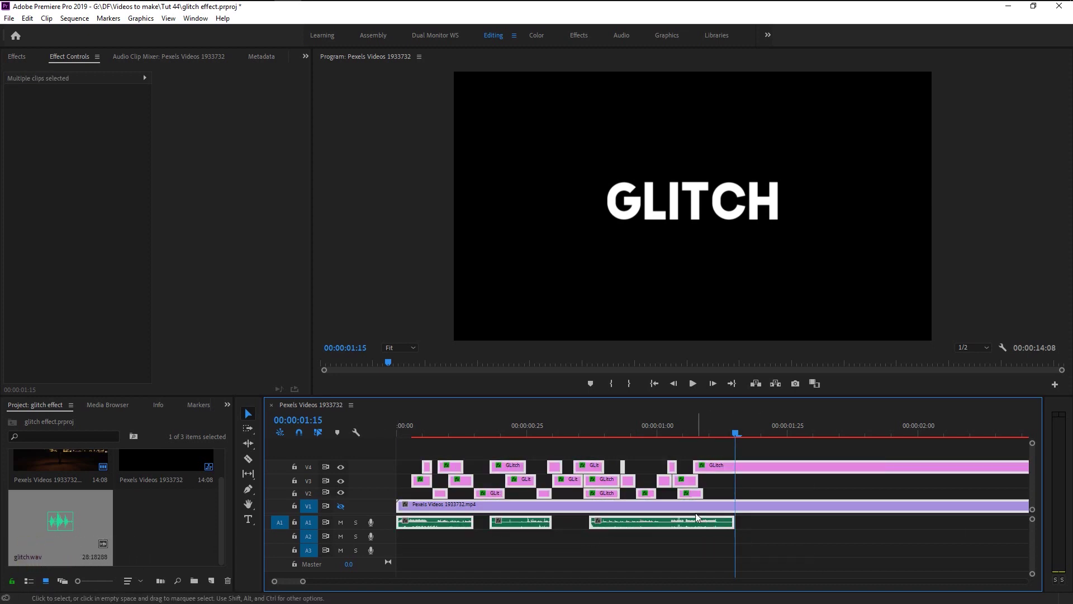
{"action": "left_click", "coordinate": [344, 506]}
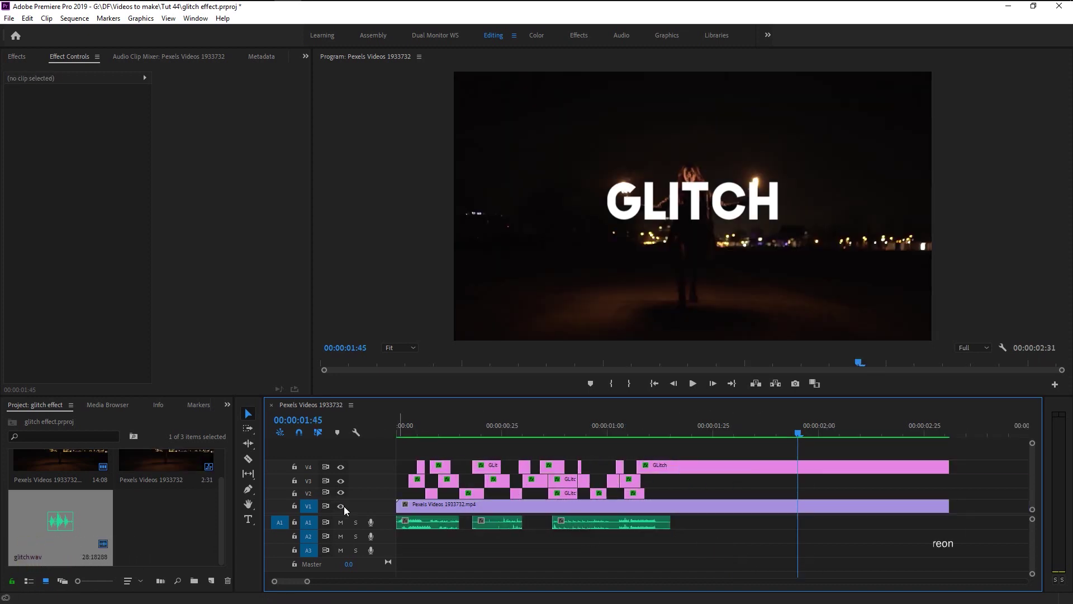
{"action": "key", "text": "ctrl+a"}
{"action": "key", "text": "Home"}
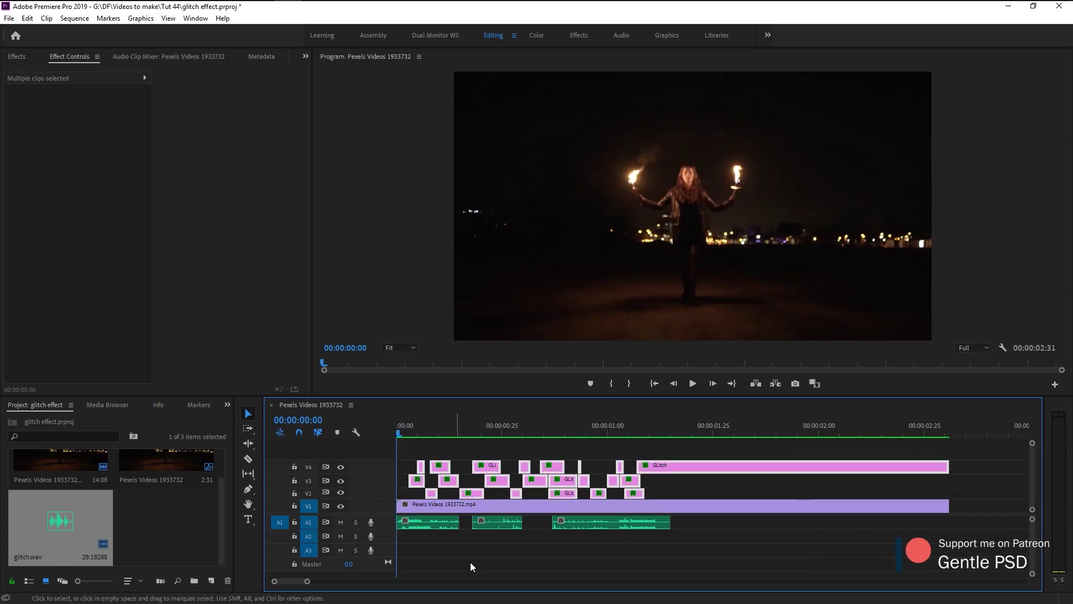
{"action": "left_click", "coordinate": [475, 556]}
{"action": "key", "text": "space"}
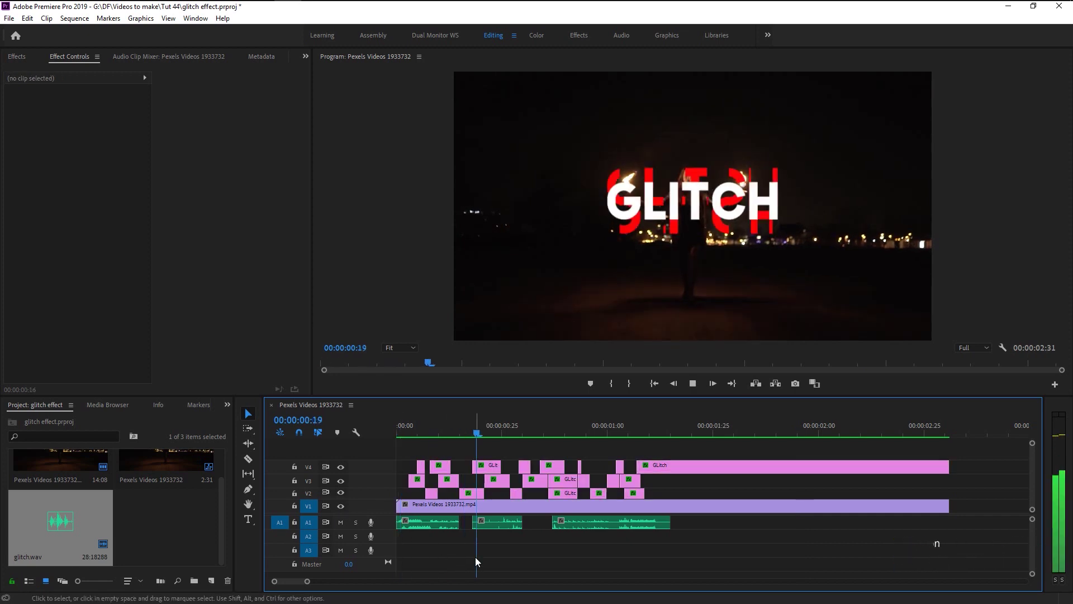
{"action": "key", "text": "space"}
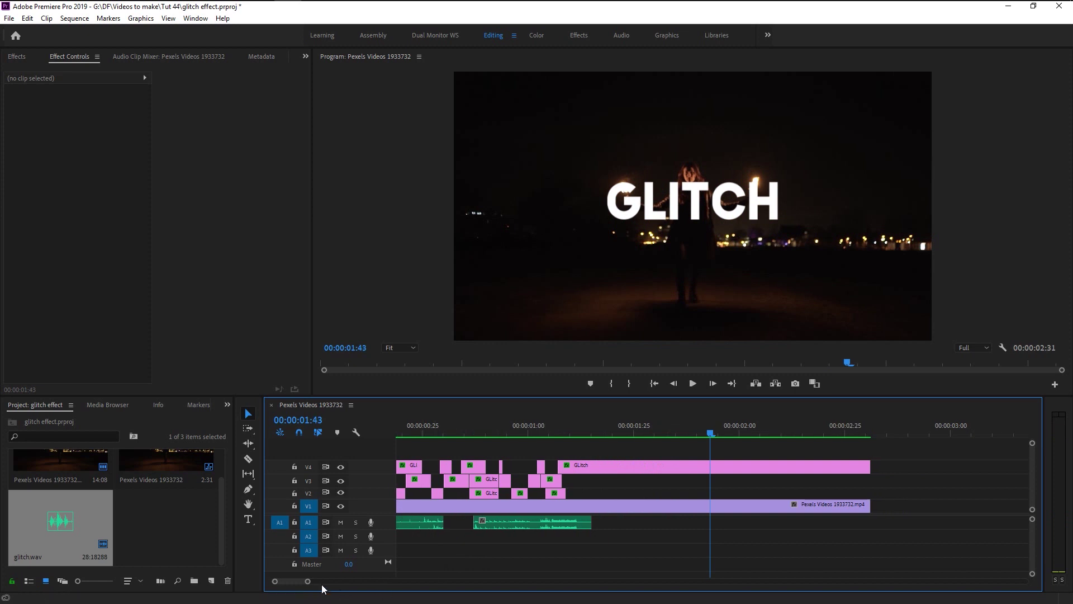
{"action": "left_click_drag", "start_coordinate": [295, 586], "coordinate": [285, 586]}
{"action": "left_click", "coordinate": [398, 430]}
{"action": "key", "text": "space"}
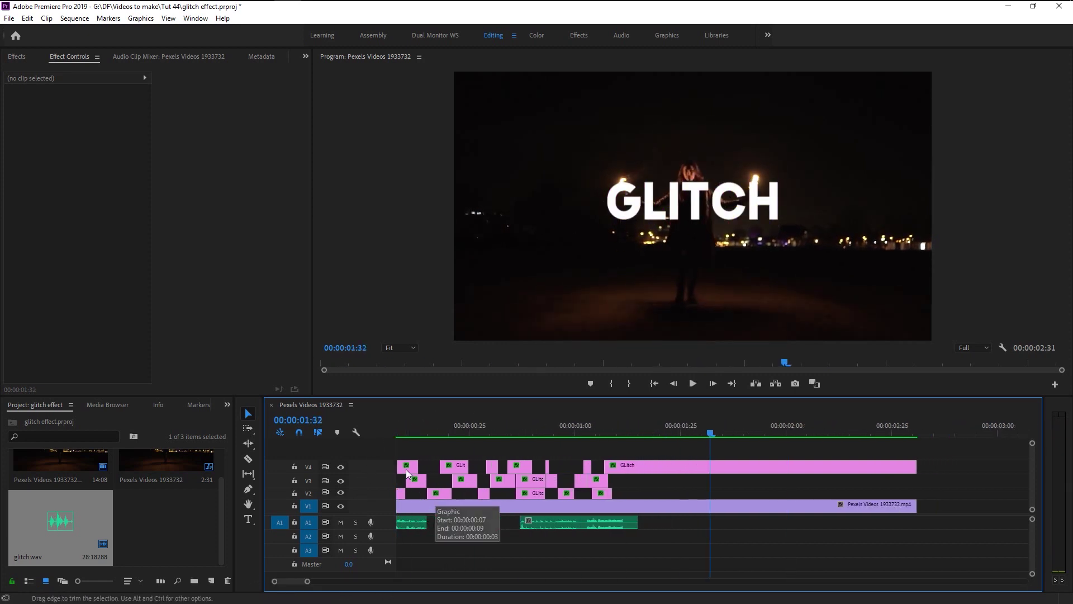
{"action": "left_click", "coordinate": [408, 427]}
{"action": "key", "text": "space"}
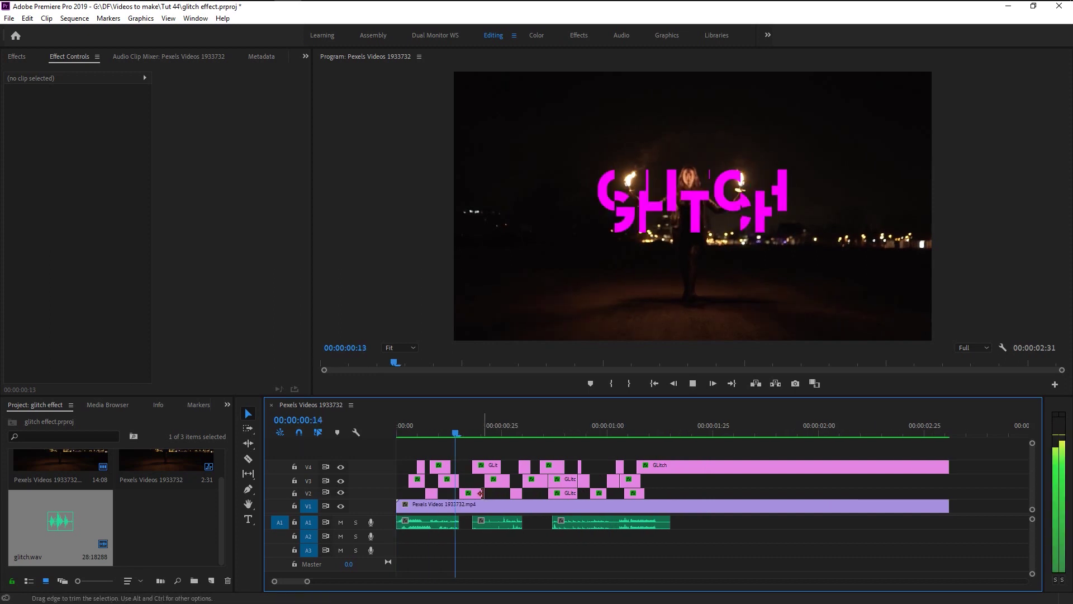
{"action": "key", "text": "space"}
{"action": "scroll", "coordinate": [480, 493], "scroll_direction": "down", "scroll_amount": 1}
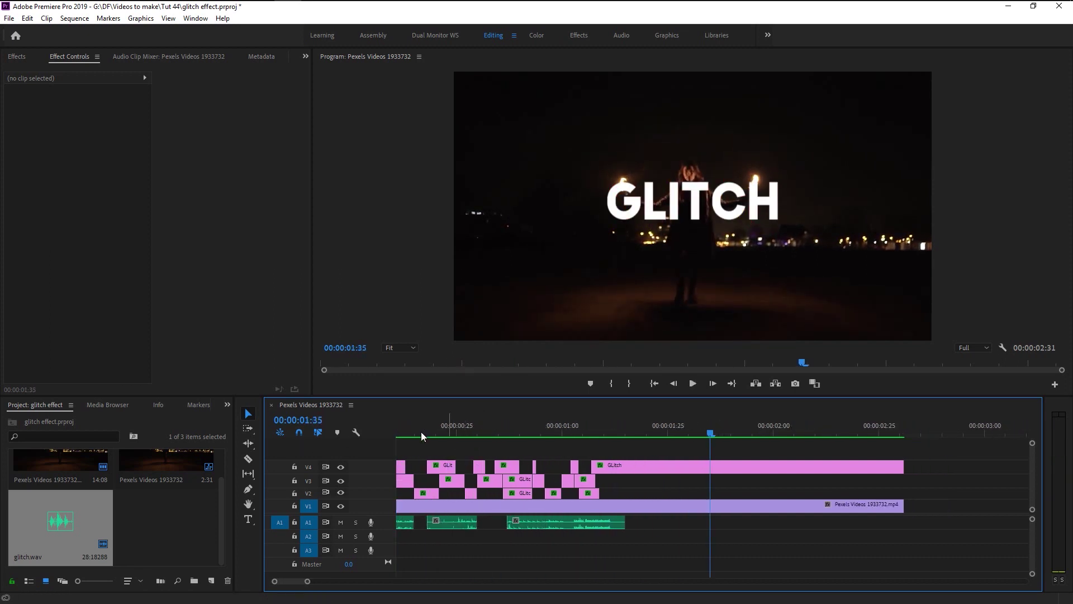
{"action": "scroll", "coordinate": [421, 432], "scroll_direction": "up", "scroll_amount": 2}
{"action": "key", "text": "Home"}
{"action": "key", "text": "space"}
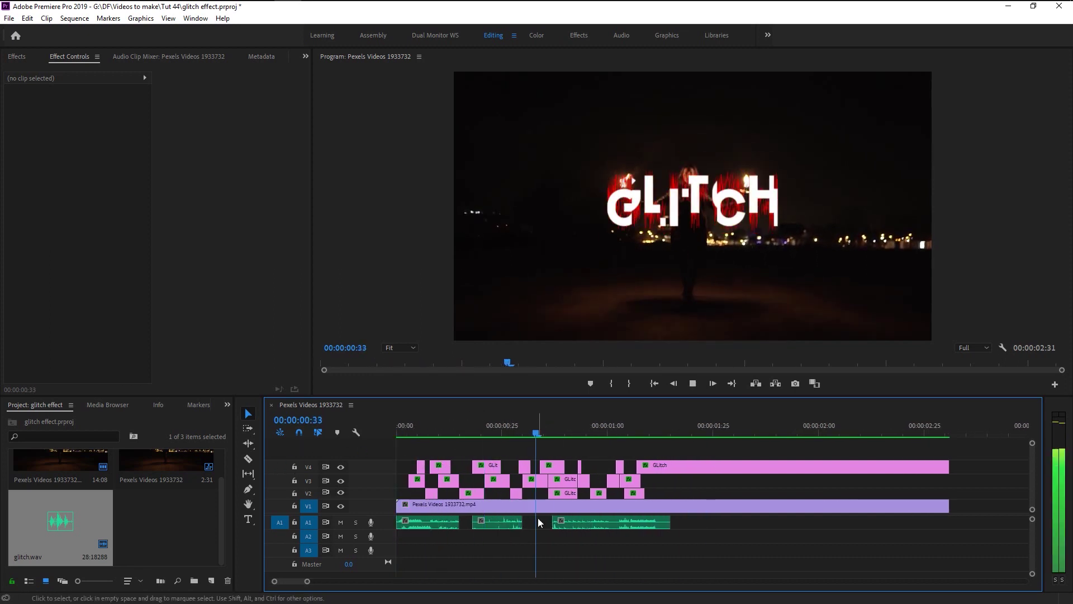
{"action": "key", "text": "space"}
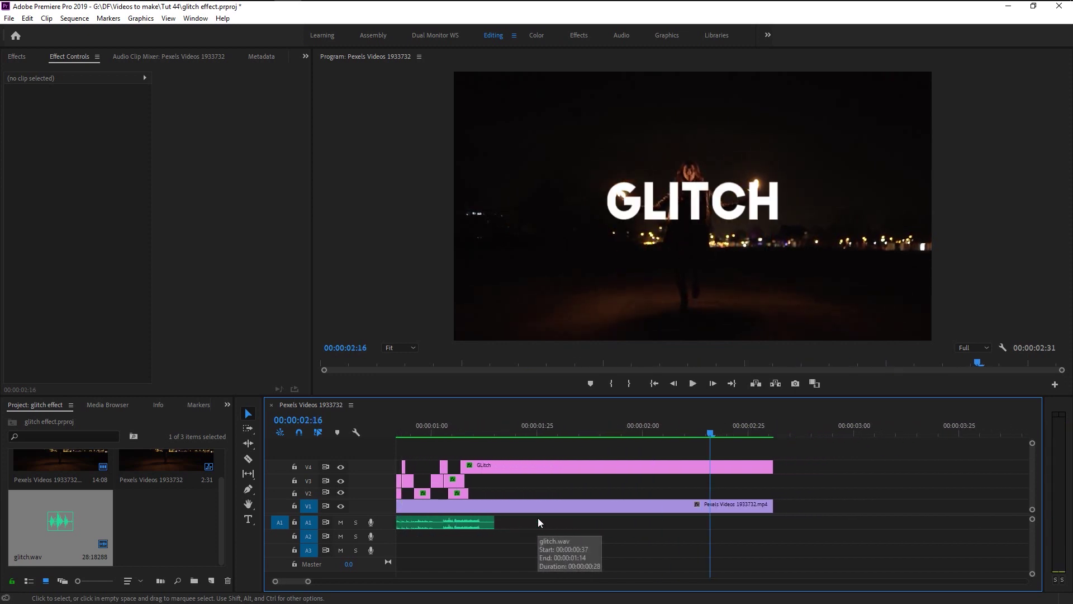